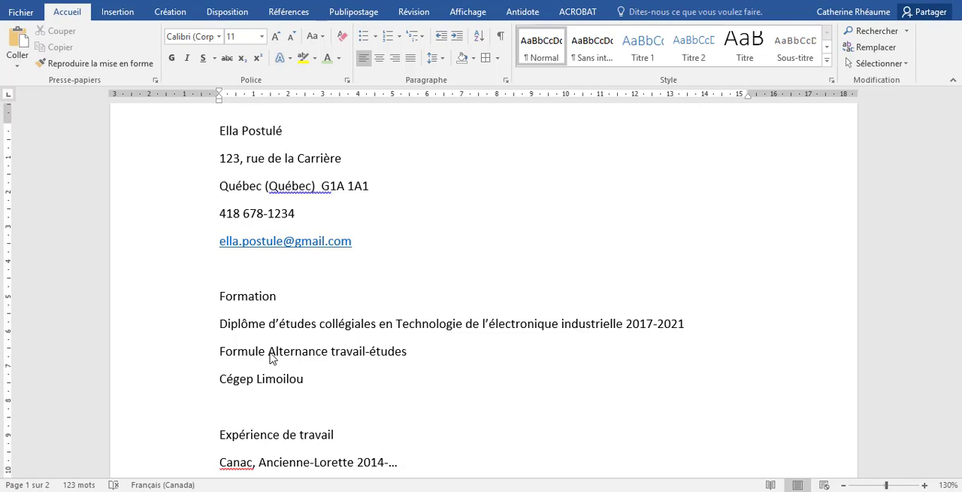
Review the unformatted résumé from the contact details through education, work experience, software and skills to the certification line
scroll(272, 350, "down", 3)
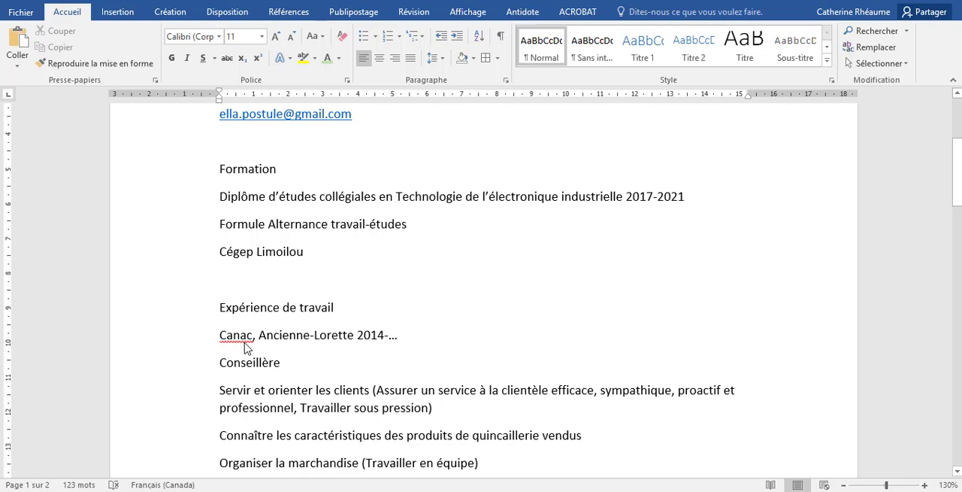
scroll(291, 348, "down", 1)
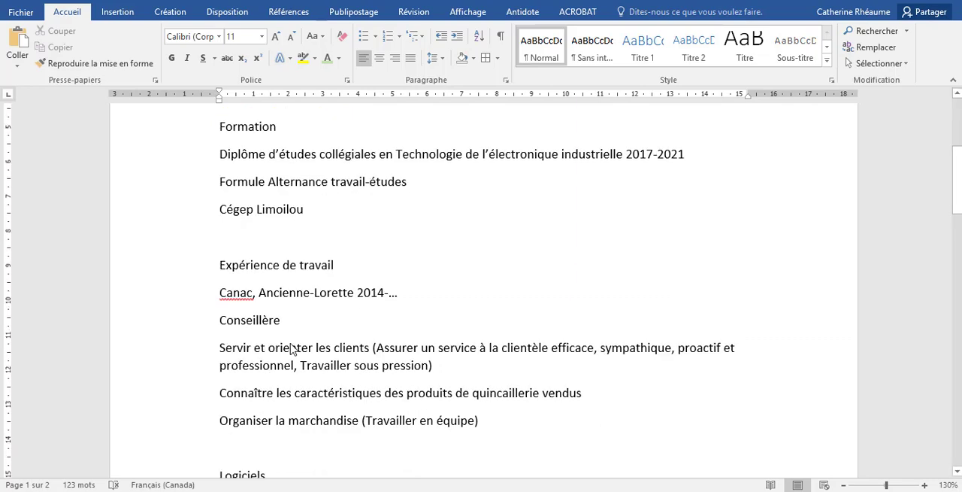
scroll(370, 418, "down", 1)
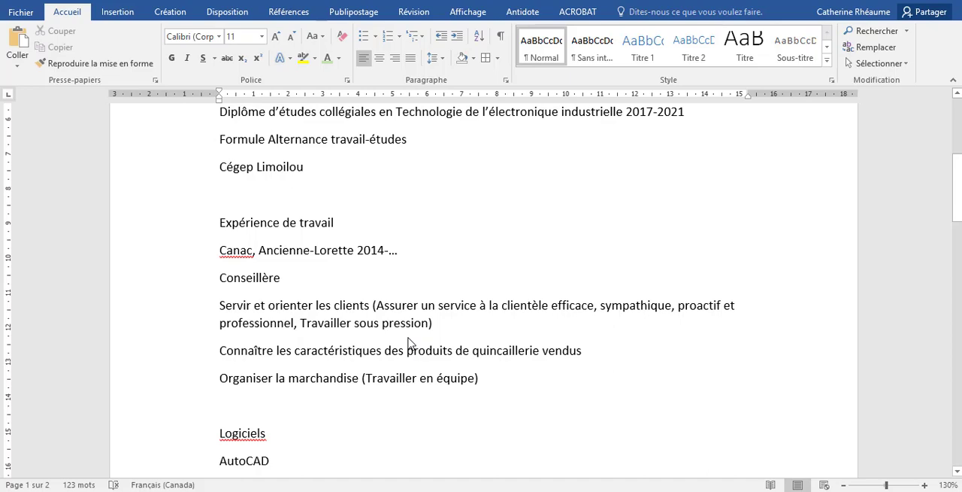
scroll(410, 344, "down", 3)
scroll(410, 343, "down", 2)
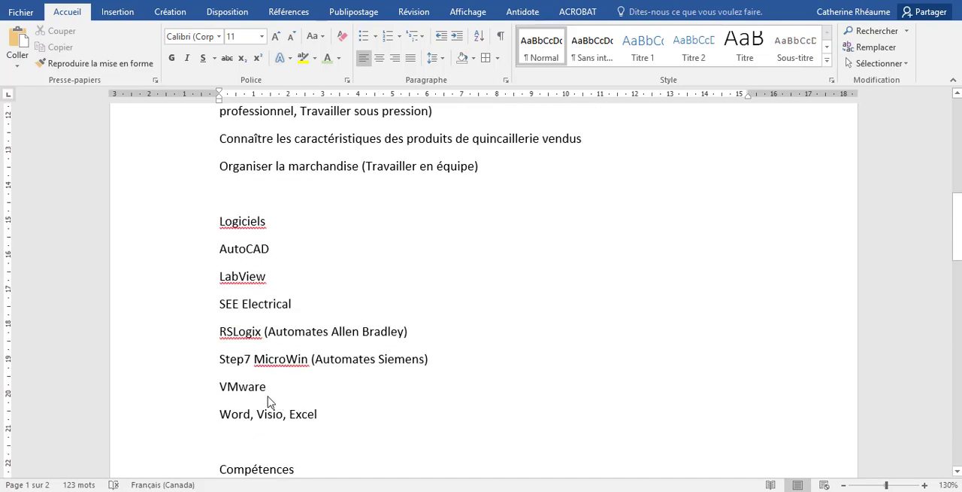
scroll(270, 398, "down", 3)
scroll(271, 395, "down", 4)
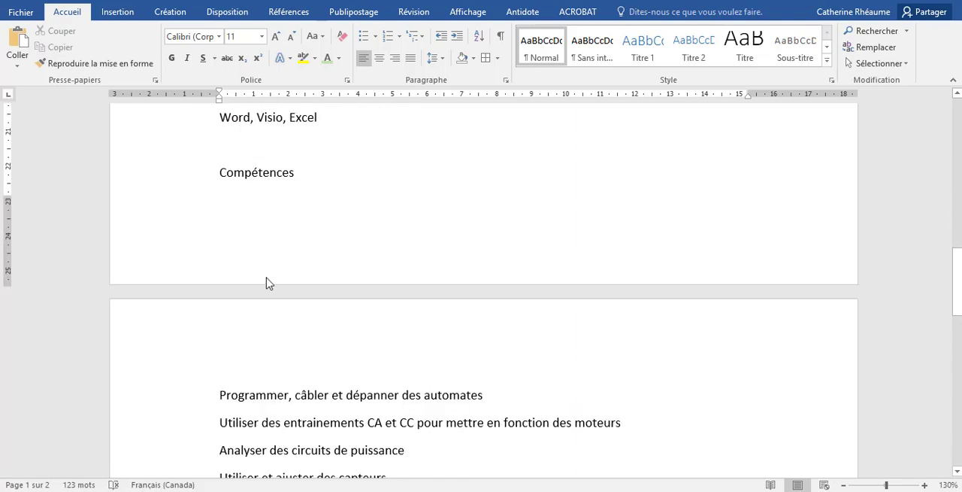
scroll(287, 402, "down", 2)
scroll(286, 402, "down", 1)
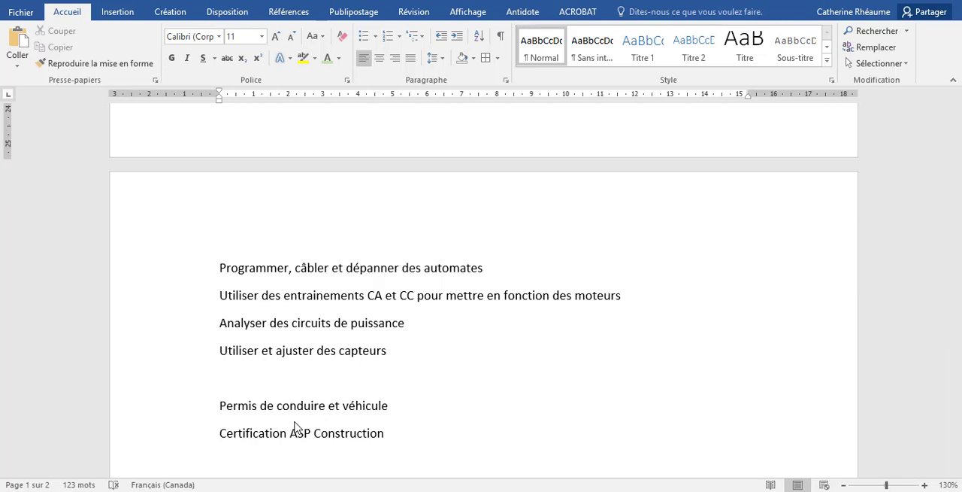
scroll(294, 427, "up", 7)
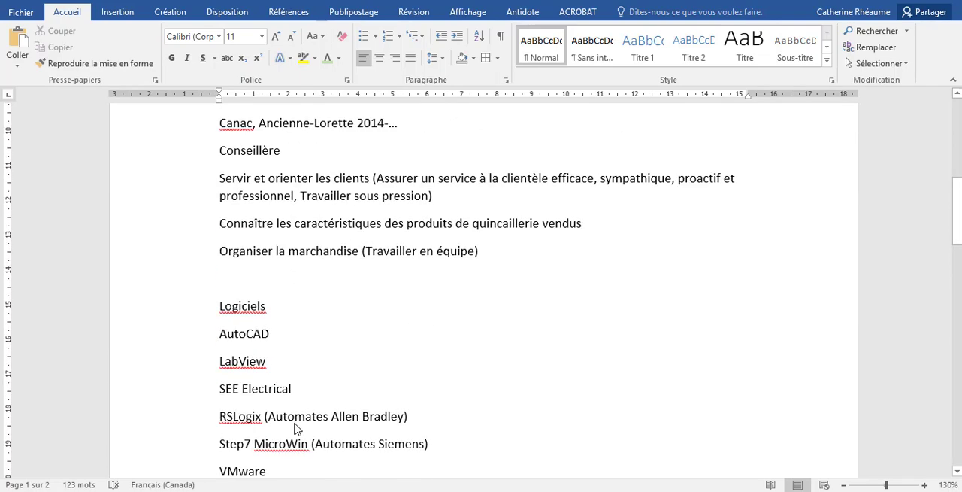
scroll(295, 427, "up", 5)
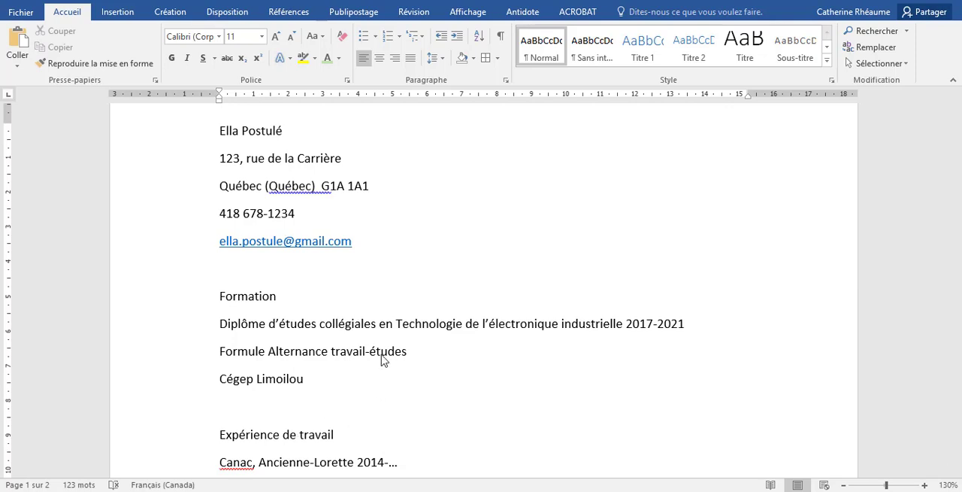
scroll(382, 361, "up", 2)
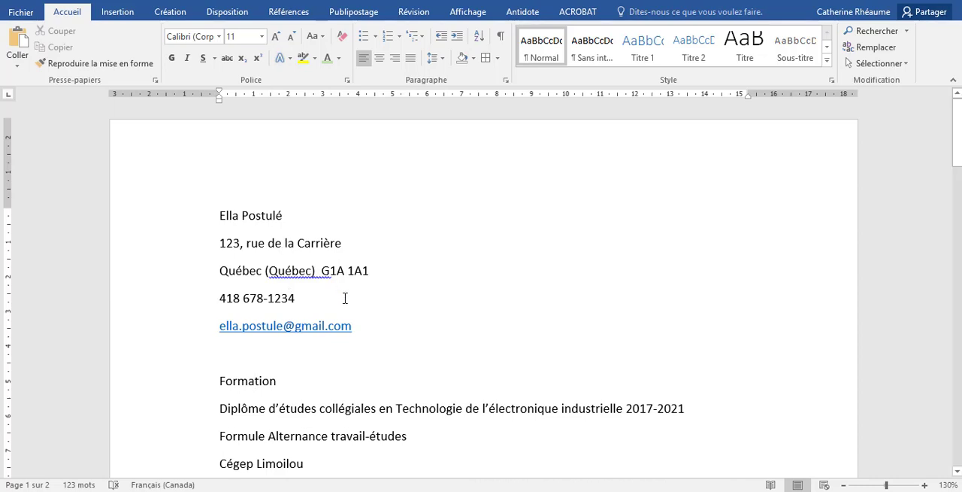
Modify the Normal style so that the body text uses the Candara font
key("ctrl+a")
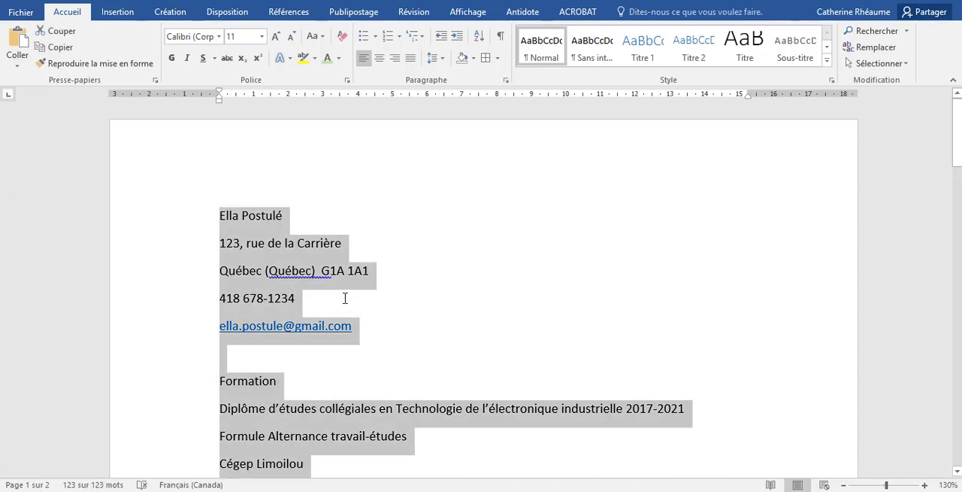
left_click(249, 299)
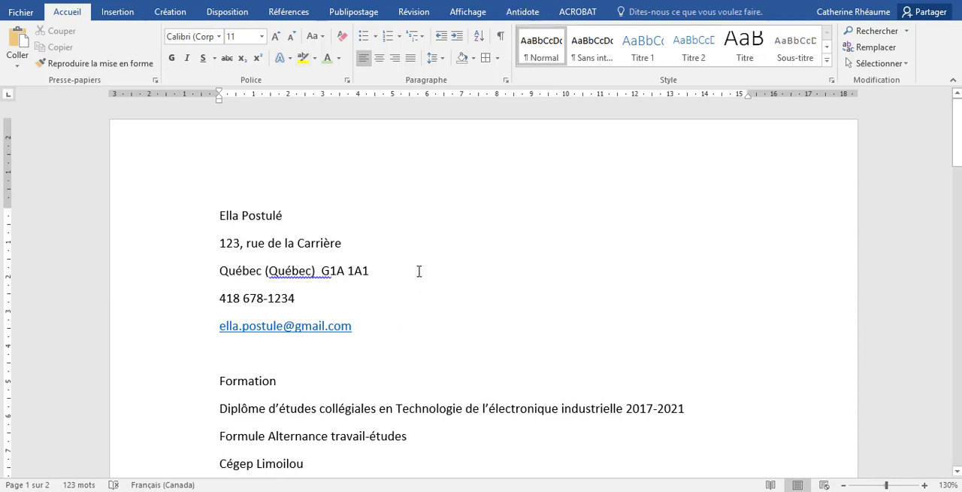
right_click(538, 51)
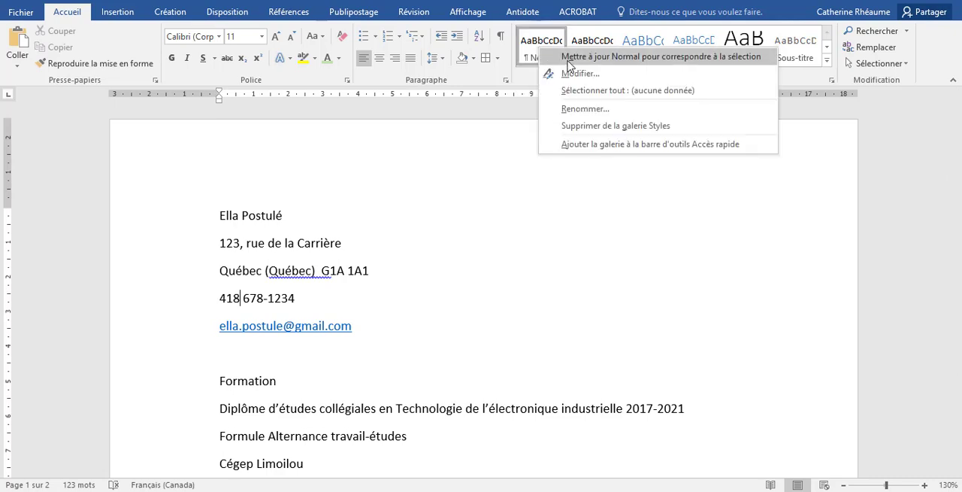
left_click(580, 73)
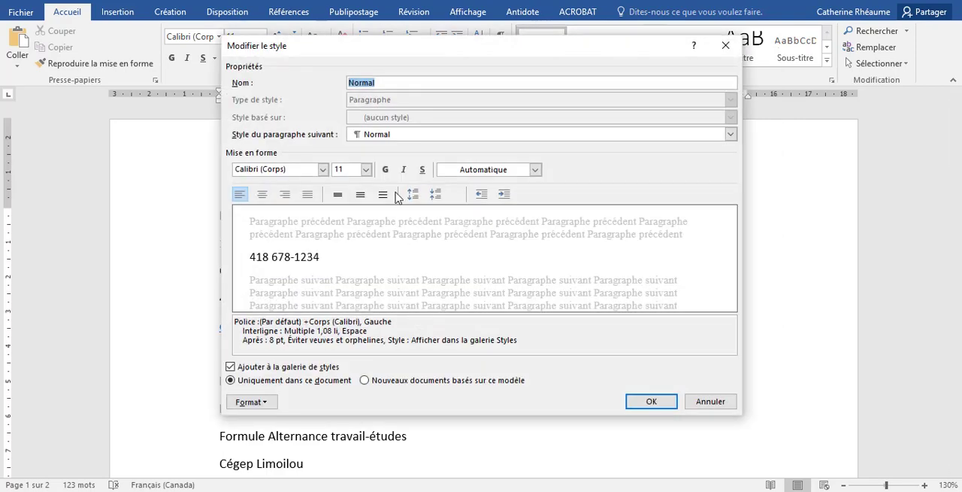
left_click(323, 169)
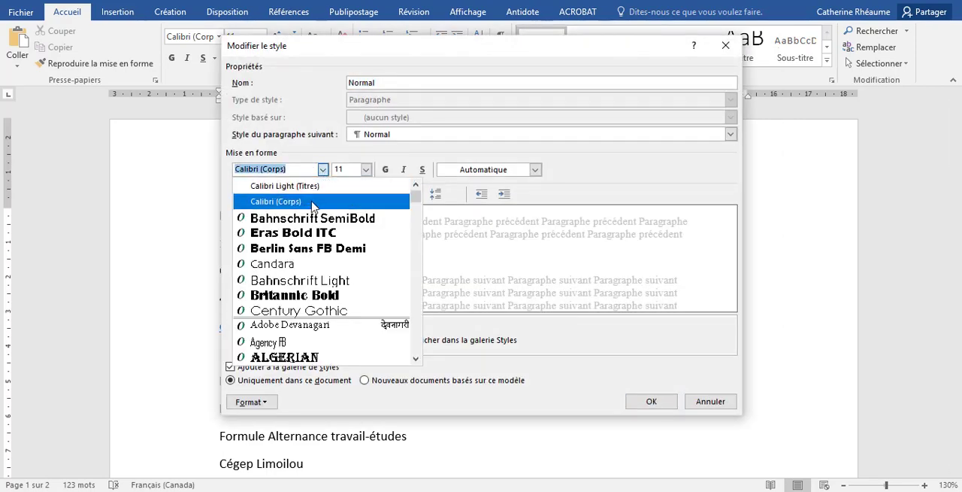
left_click(298, 264)
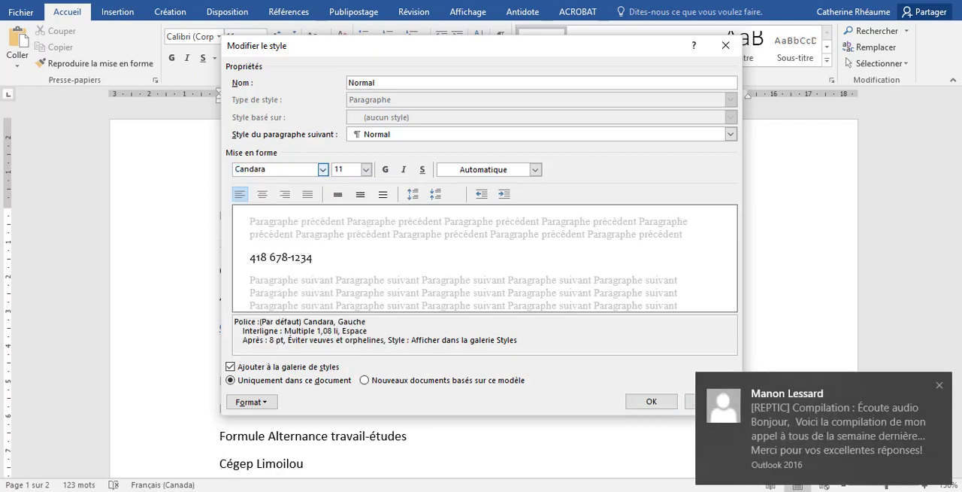
Dismiss the incoming e-mail notification, close Outlook, and apply the Normal style change
left_click(942, 386)
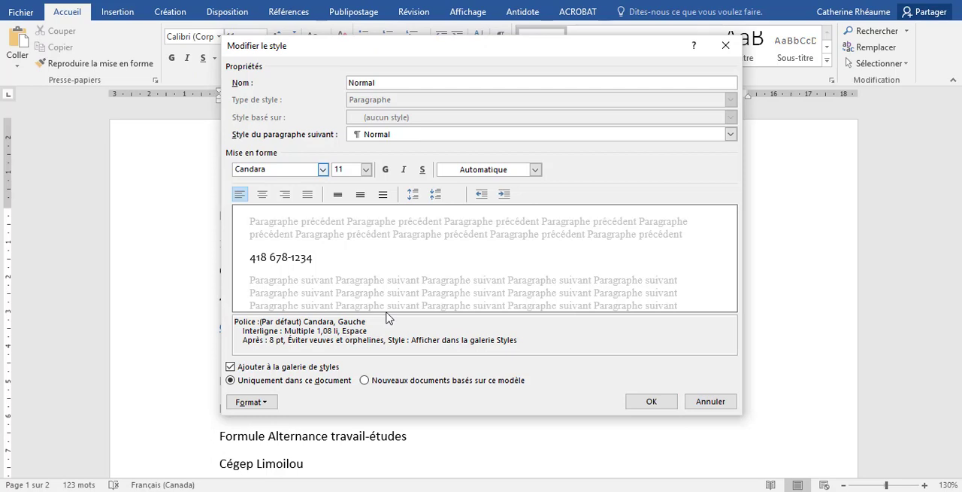
right_click(324, 491)
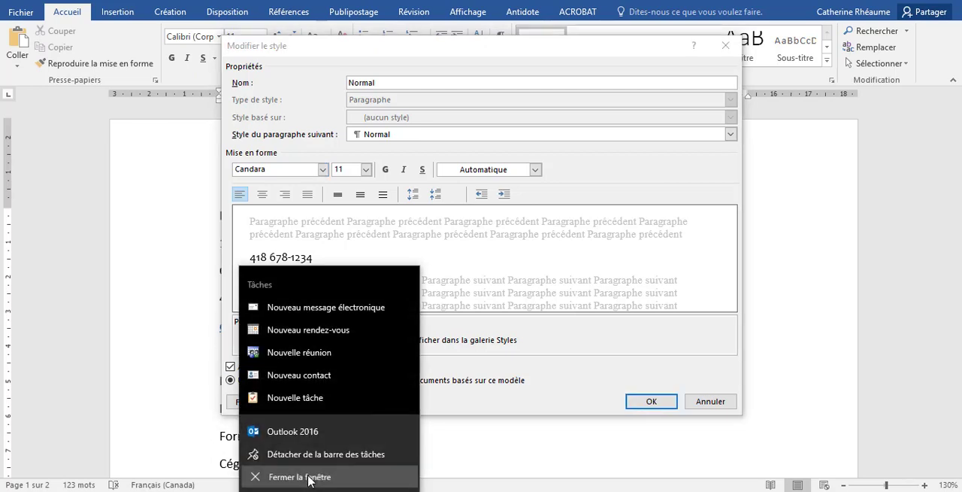
left_click(310, 478)
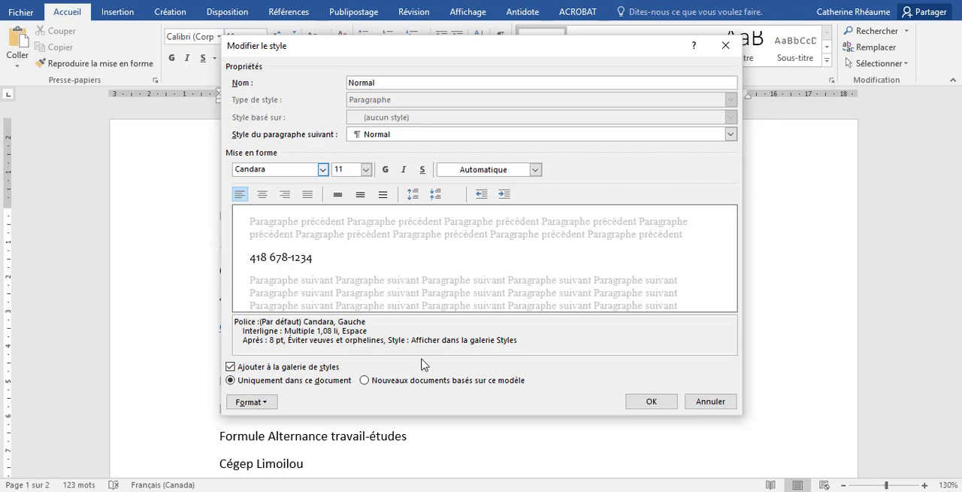
left_click(651, 402)
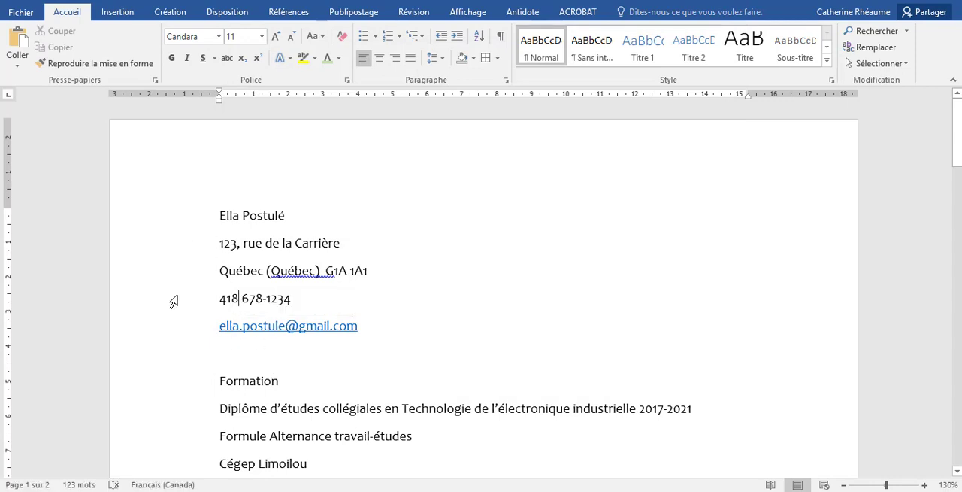
Apply Titre 1 to the name line and set that style to Bahnschrift SemiBold, 24 pt, with automatic colour
left_click(169, 223)
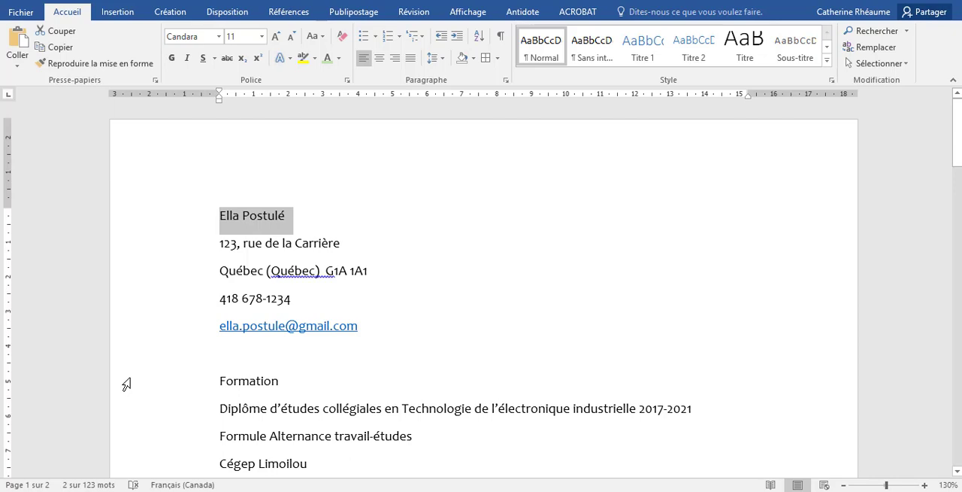
left_click(641, 59)
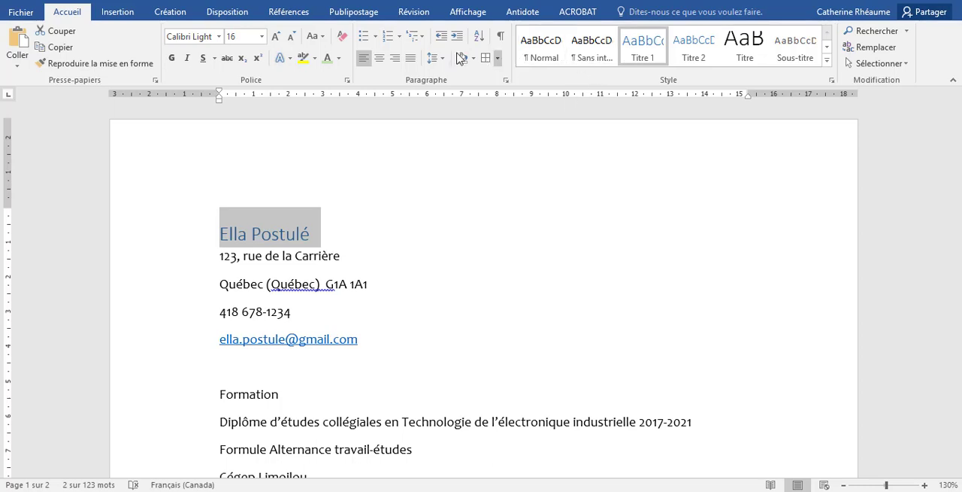
right_click(641, 44)
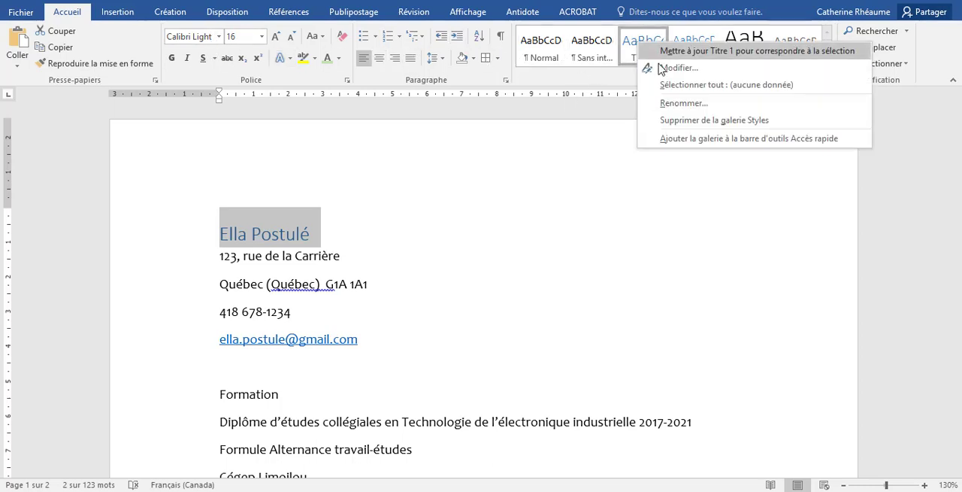
left_click(677, 68)
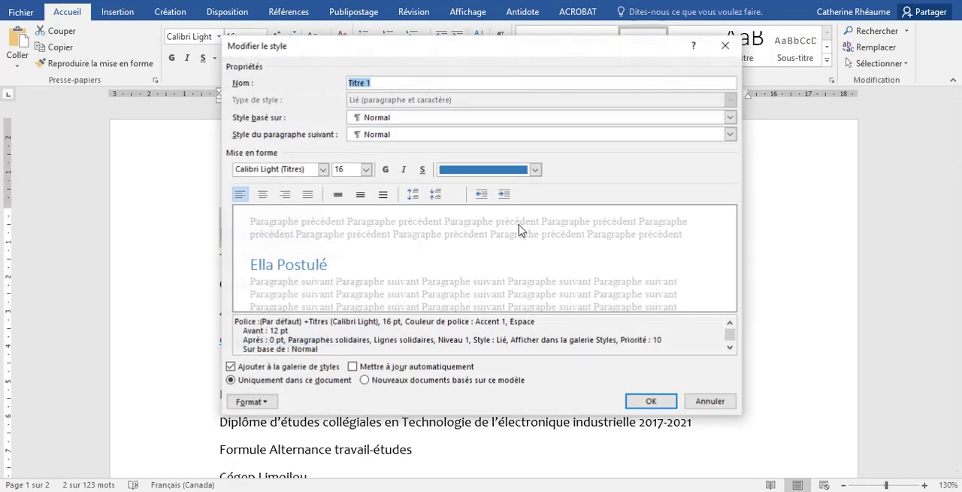
left_click(322, 169)
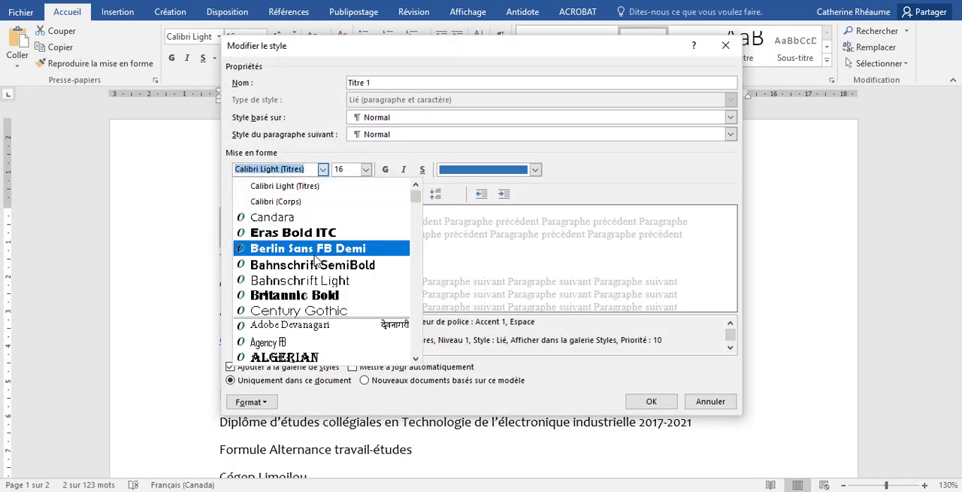
left_click(301, 326)
left_click(366, 169)
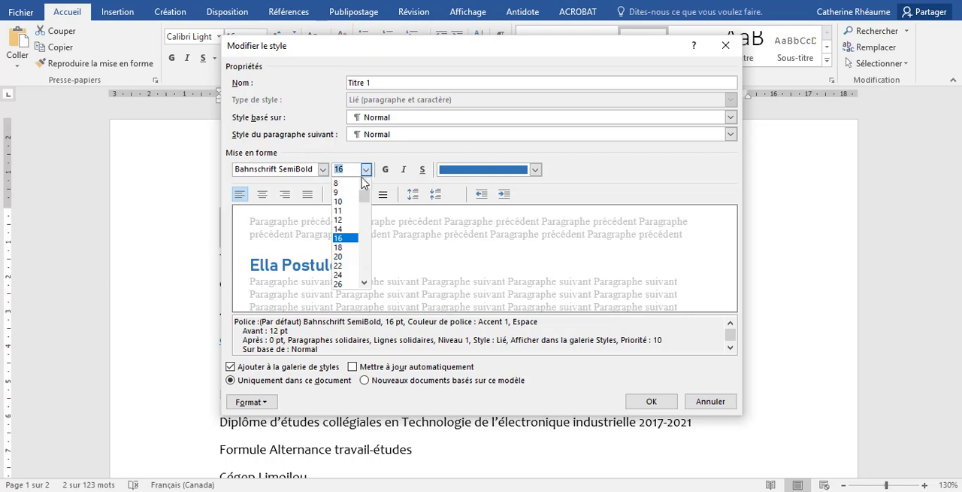
left_click(351, 275)
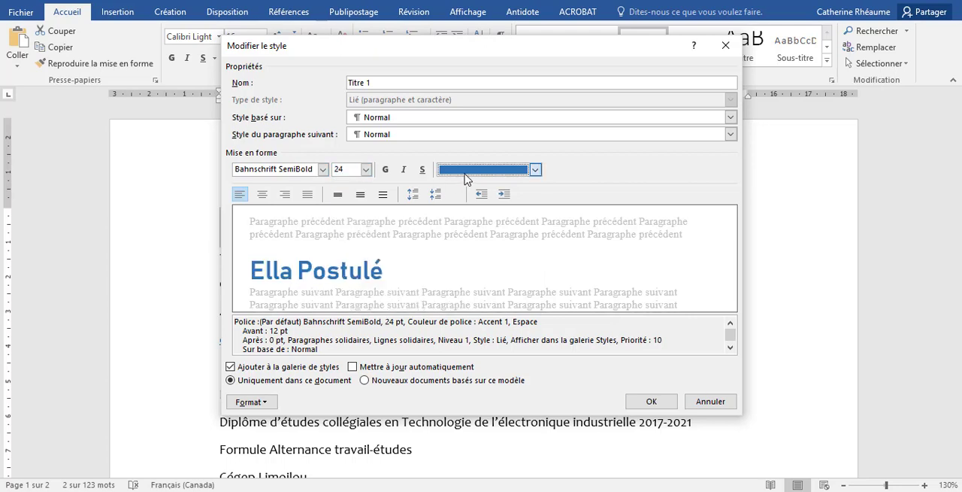
left_click(481, 170)
left_click(451, 192)
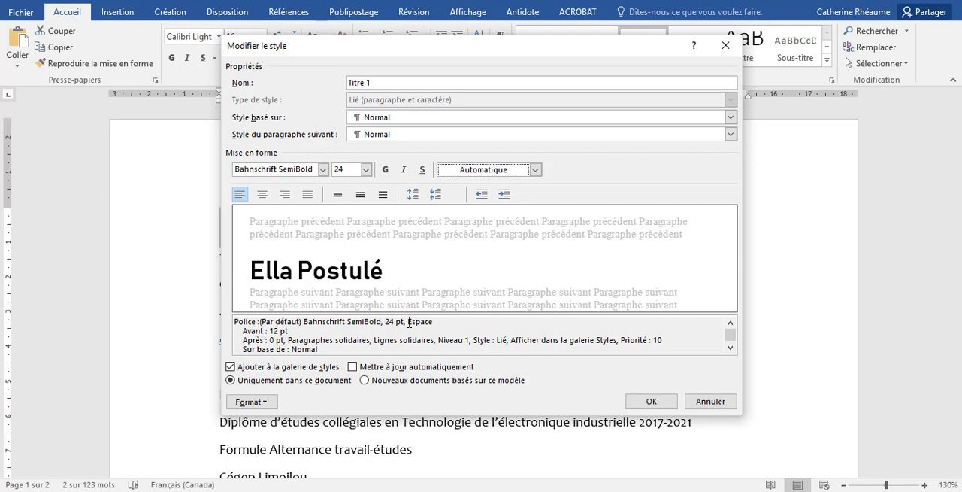
Set the Titre 1 style's paragraph spacing before to 0 pt and apply the style changes
left_click_drag(269, 331, 281, 331)
left_click(285, 330)
left_click_drag(263, 332, 283, 329)
left_click(285, 330)
left_click(263, 402)
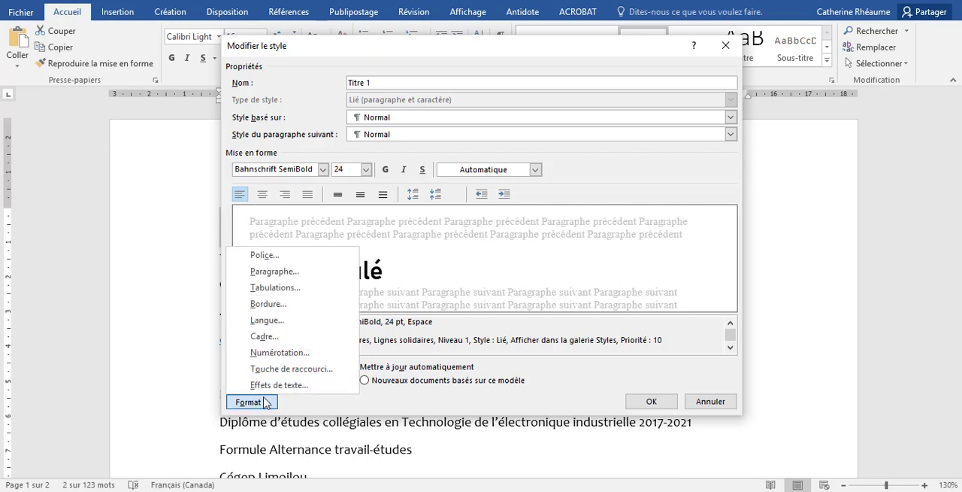
left_click(289, 272)
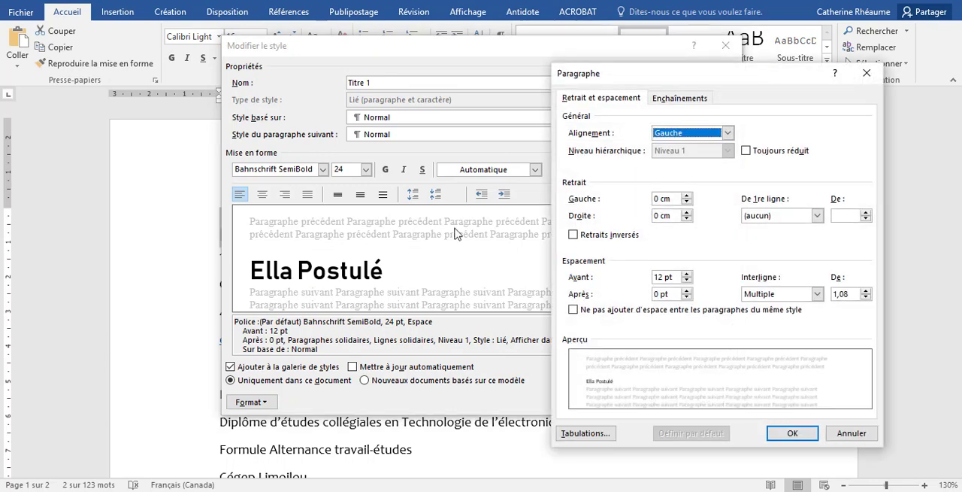
left_click(686, 282)
left_click(686, 282)
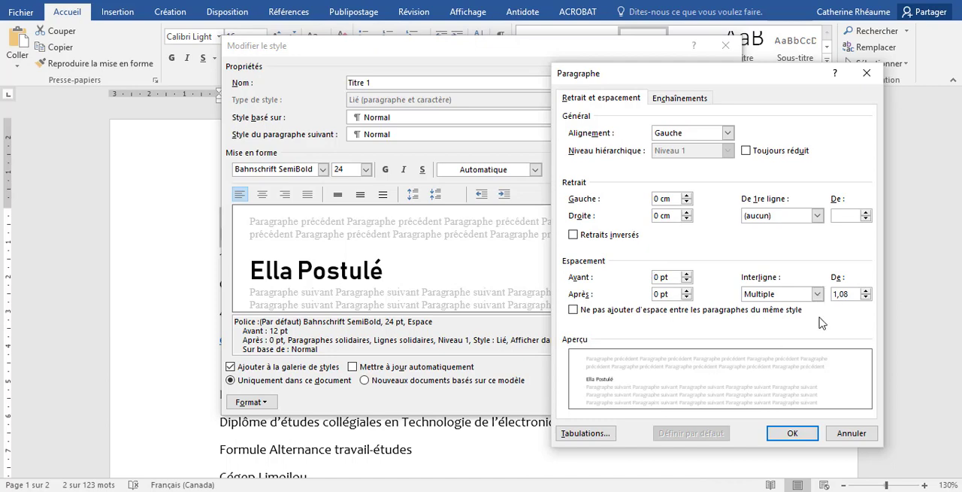
left_click(793, 433)
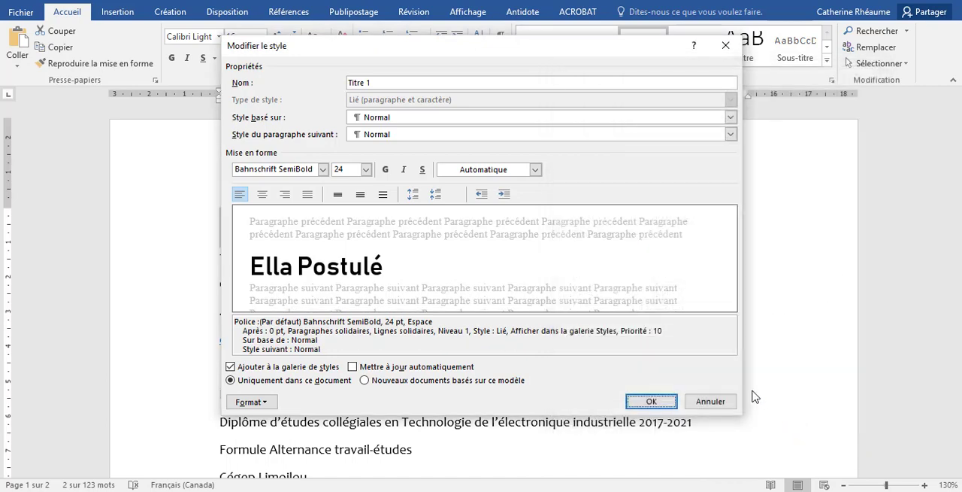
left_click(653, 402)
Set the Normal style's paragraph spacing after to 0 pt and apply the style change
left_click(256, 256)
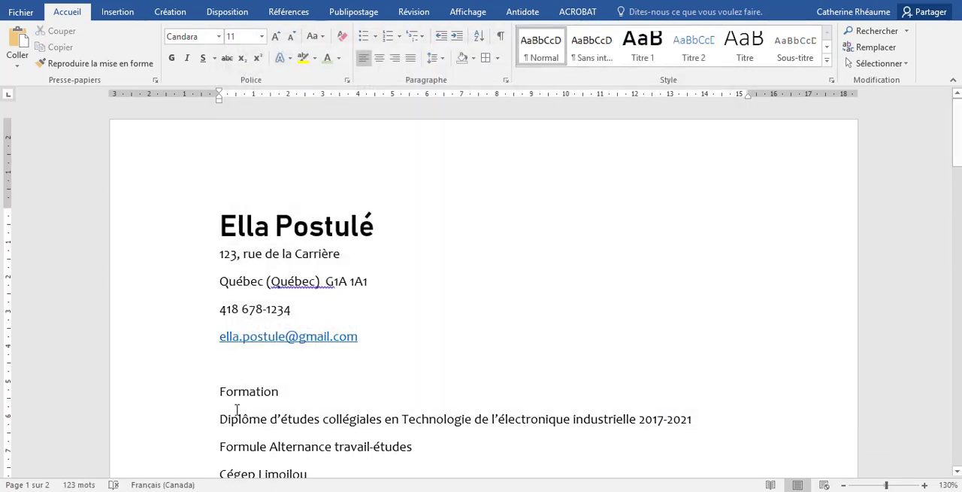
right_click(545, 46)
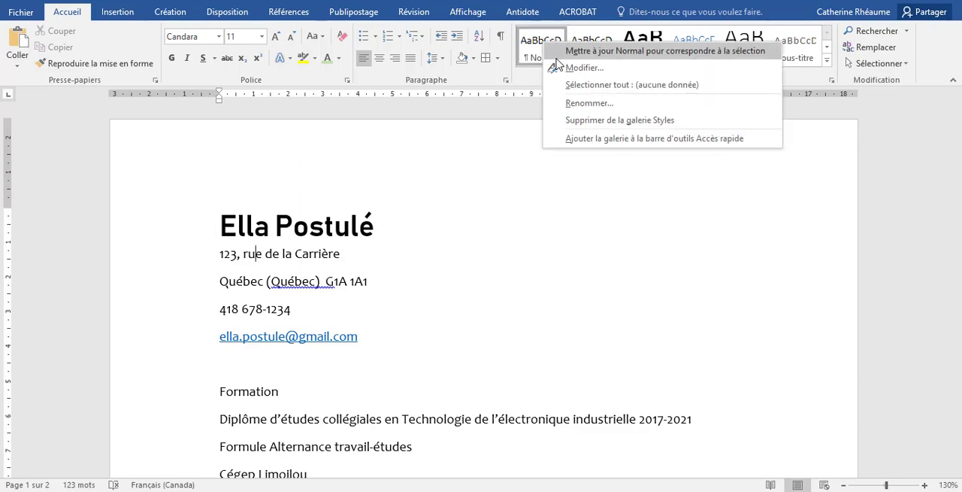
left_click(555, 68)
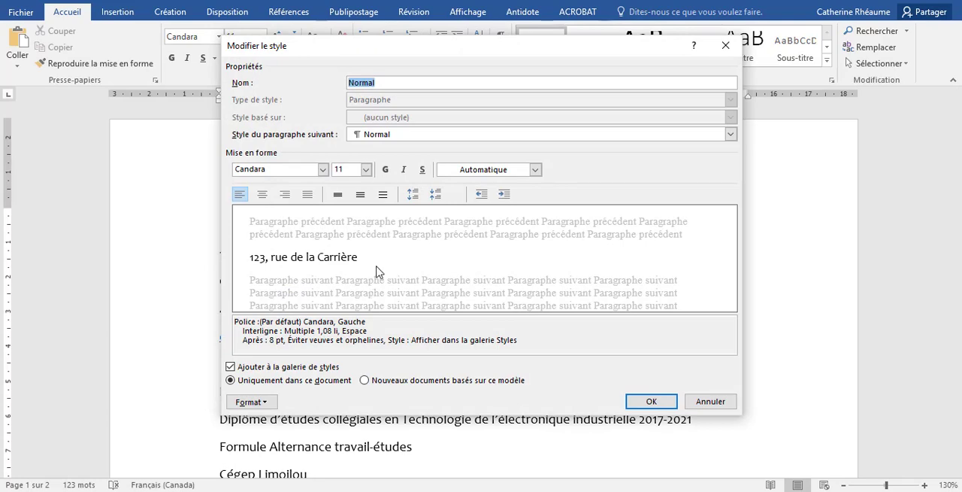
left_click(267, 402)
left_click(279, 273)
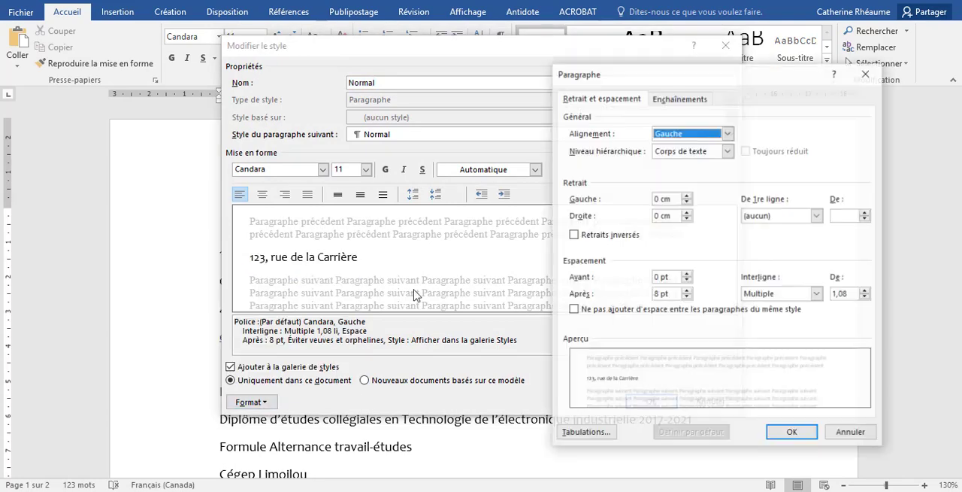
left_click(673, 294)
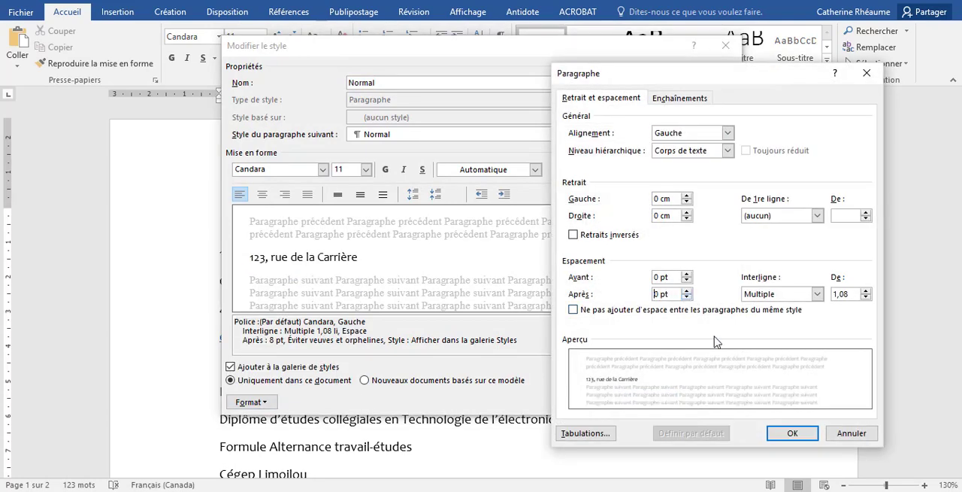
left_click(792, 433)
left_click(669, 399)
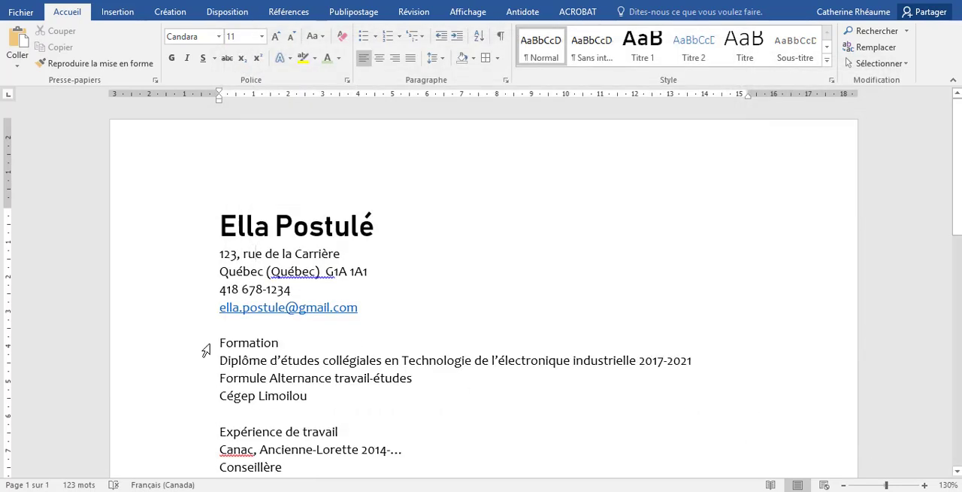
Apply the Titre 2 style to the headings Formation, Expérience de travail, Logiciels and Compétences all at once
scroll(394, 423, "down", 3)
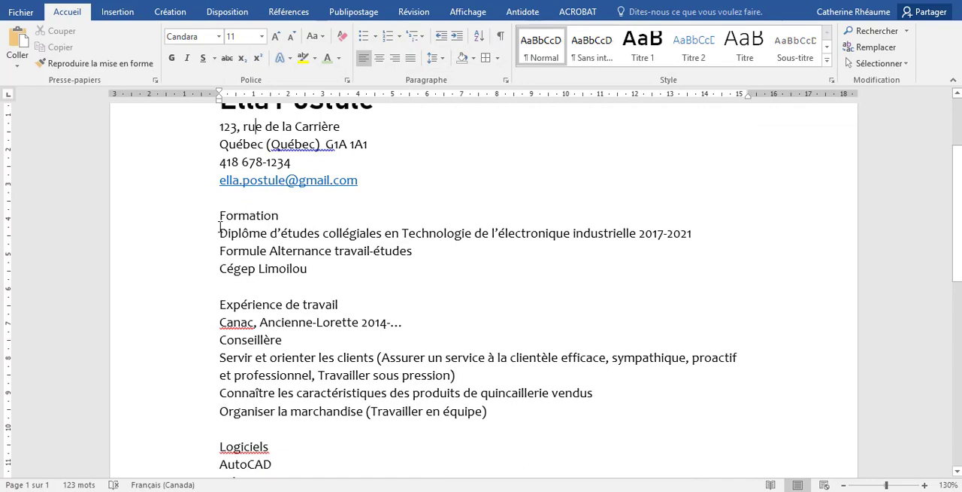
scroll(277, 152, "up", 2)
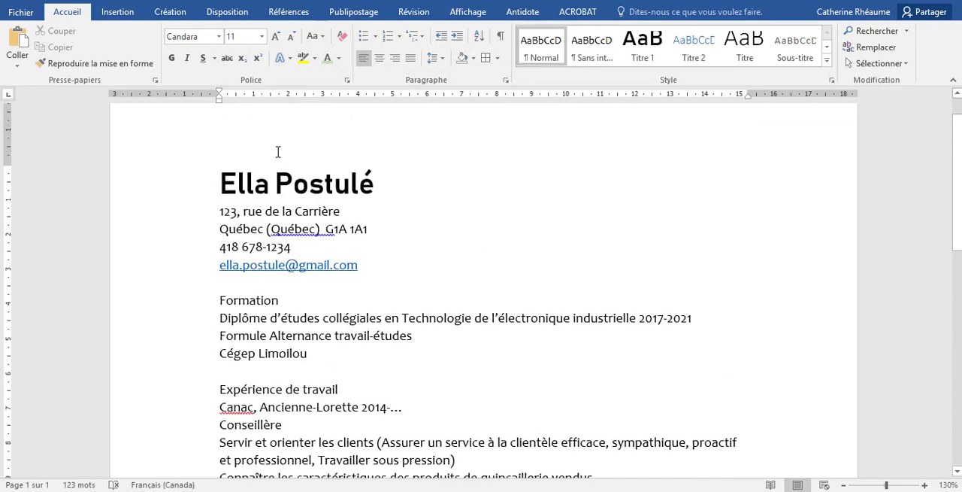
left_click(200, 302)
left_click(202, 391, "ctrl")
scroll(202, 396, "down", 4)
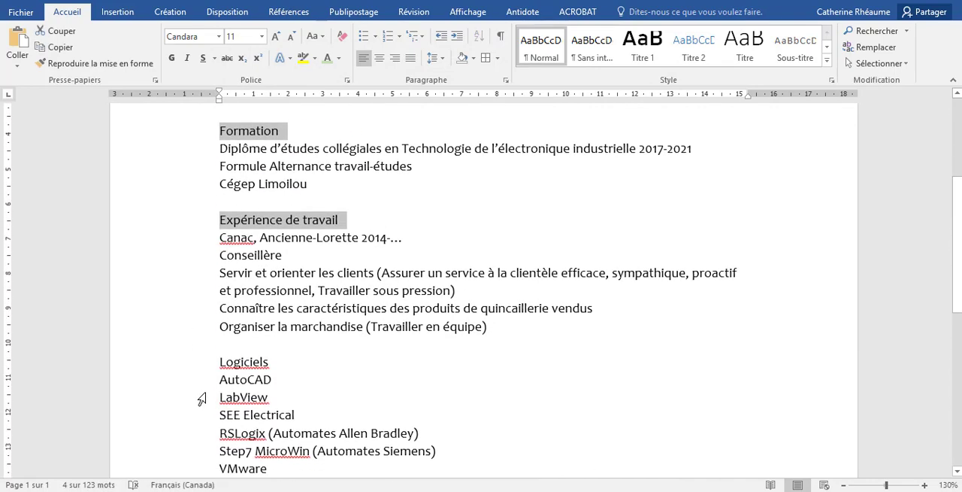
left_click(200, 363, "ctrl")
scroll(218, 391, "down", 4)
scroll(168, 262, "down", 4)
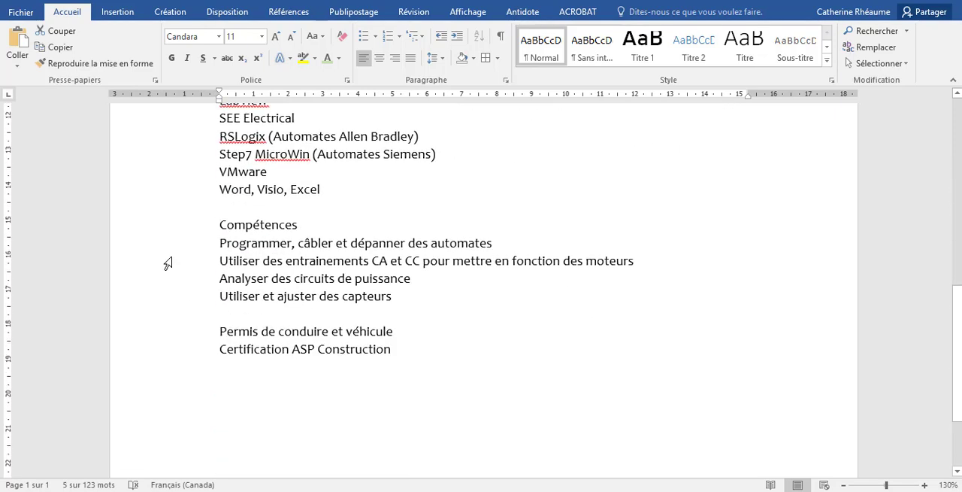
left_click(191, 225, "ctrl")
scroll(378, 340, "up", 2)
scroll(449, 275, "up", 4)
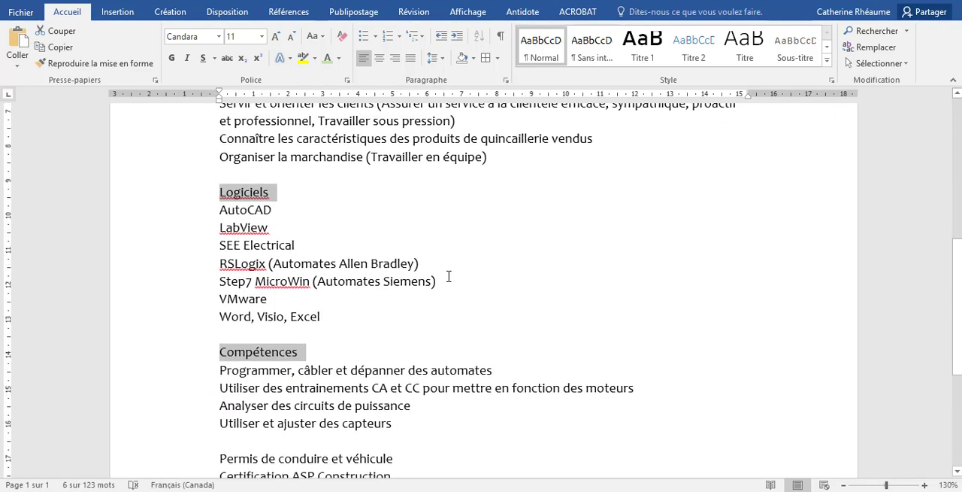
scroll(410, 253, "up", 2)
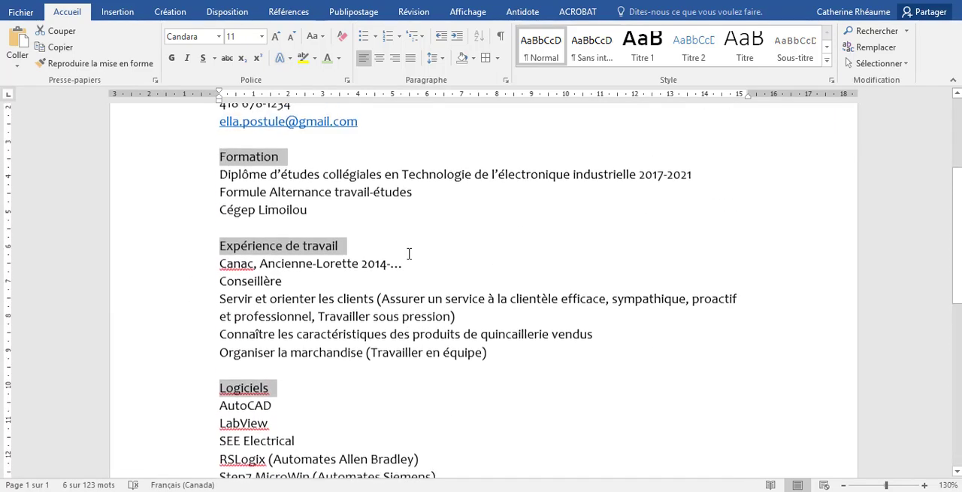
left_click(695, 47)
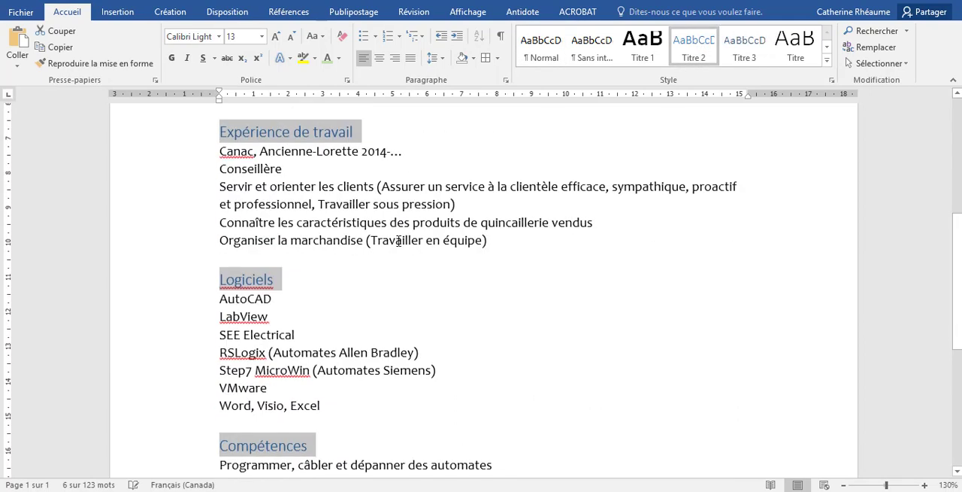
right_click(686, 71)
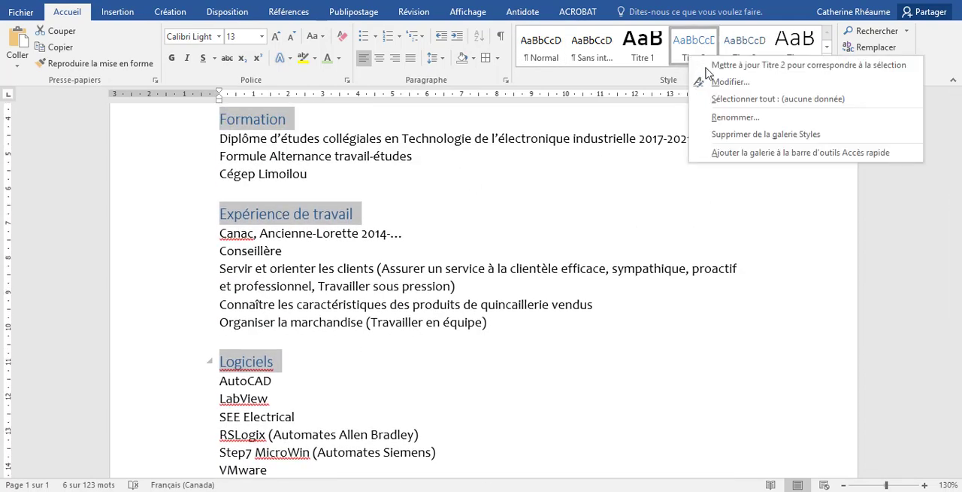
left_click(709, 80)
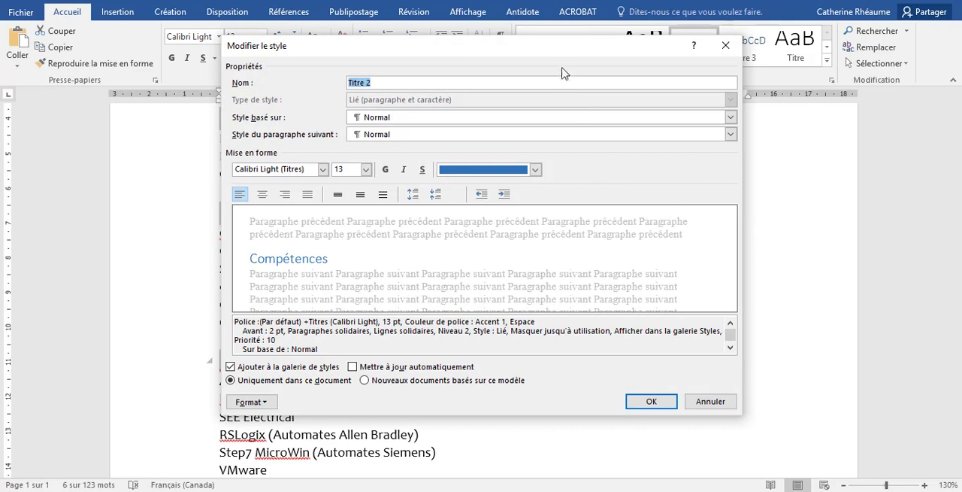
left_click(731, 404)
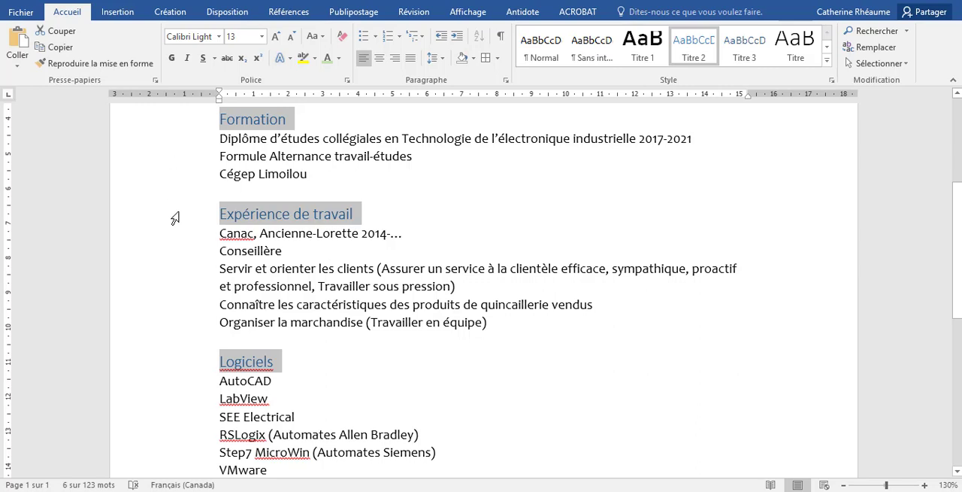
Reselect the headings Formation, Expérience de travail, Logiciels and Compétences together, leaving out the AutoCAD line
left_click(194, 389)
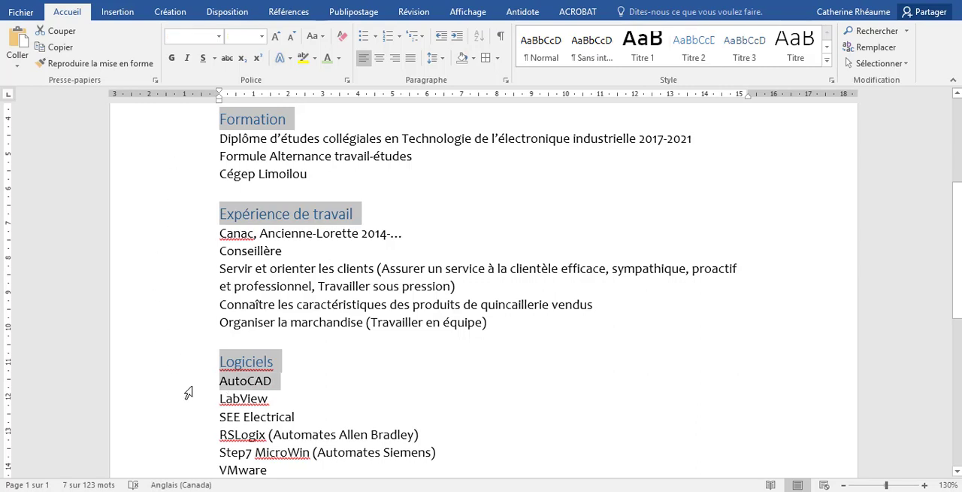
left_click(224, 385)
left_click(182, 364)
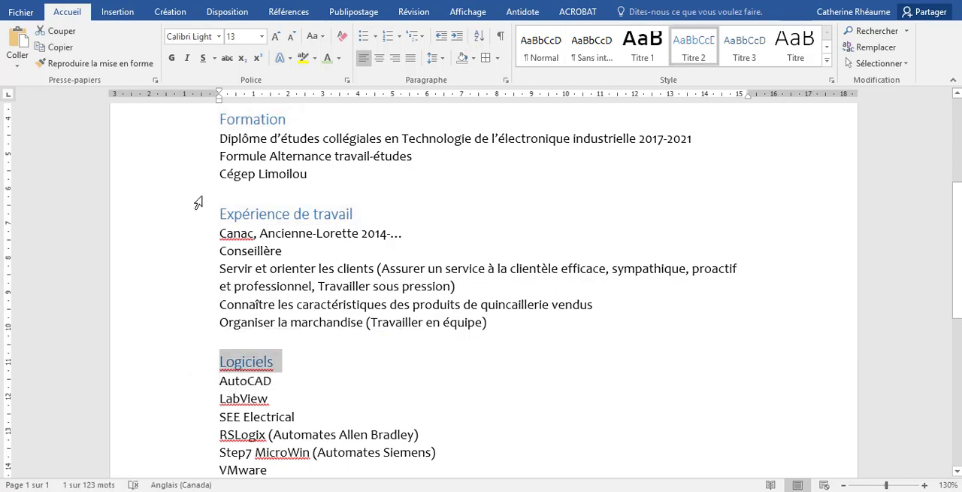
left_click(195, 215, "ctrl")
left_click(196, 122, "ctrl")
scroll(234, 417, "down", 3)
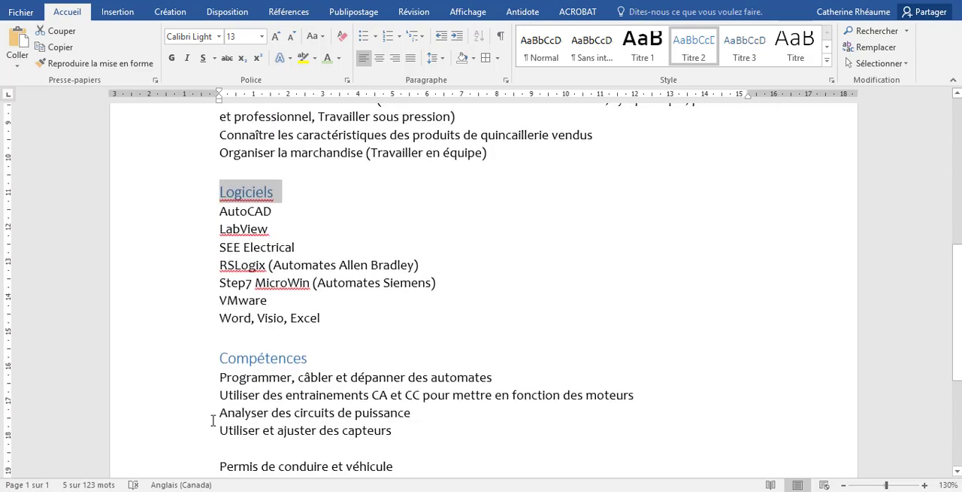
left_click(173, 360, "ctrl")
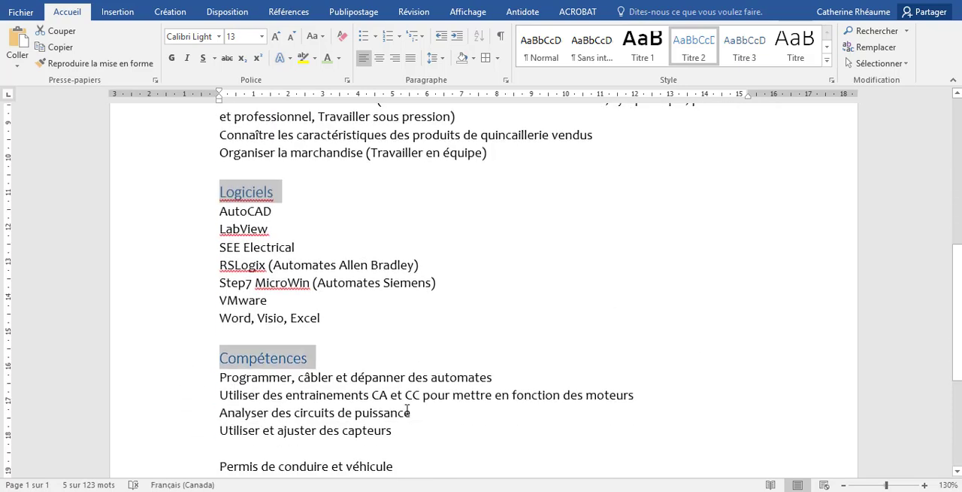
Modify the Titre 2 style to use Bahnschrift SemiBold, 14 pt, with automatic colour
right_click(703, 52)
left_click(719, 68)
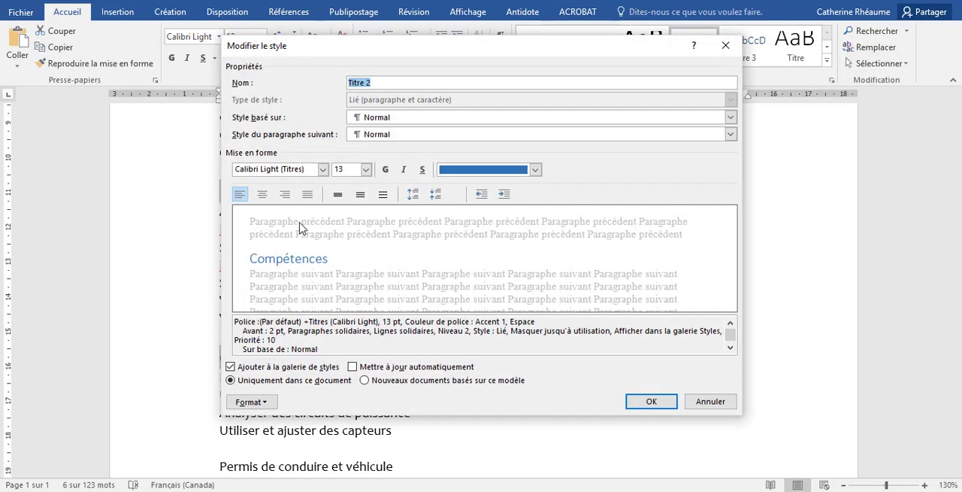
left_click(323, 169)
left_click(319, 218)
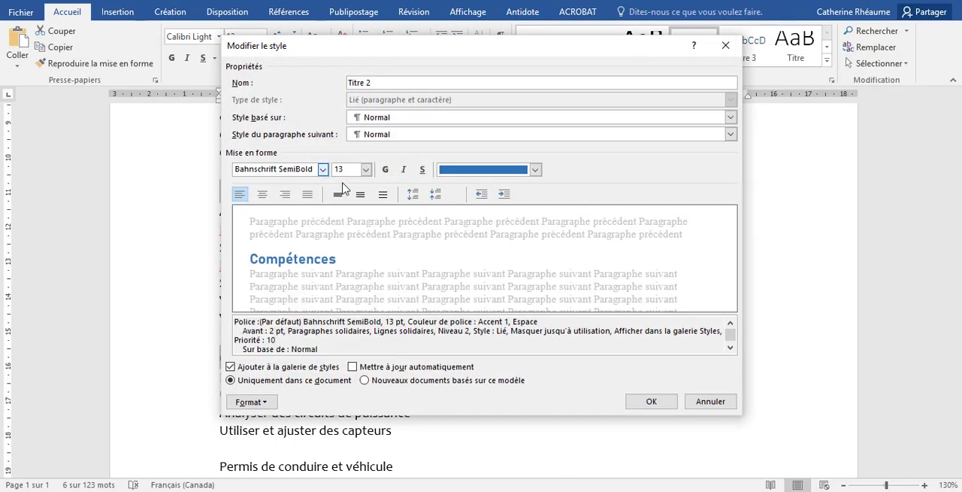
left_click(365, 169)
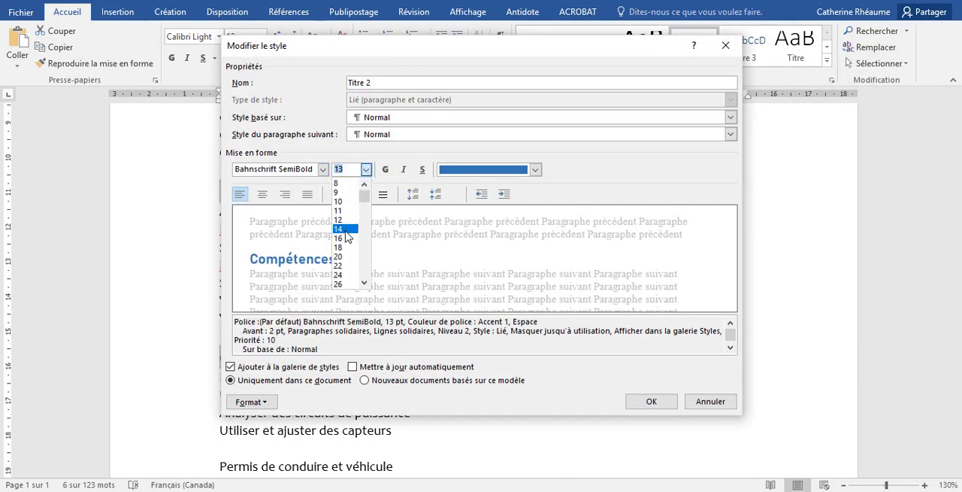
left_click(346, 229)
left_click(535, 170)
left_click(472, 188)
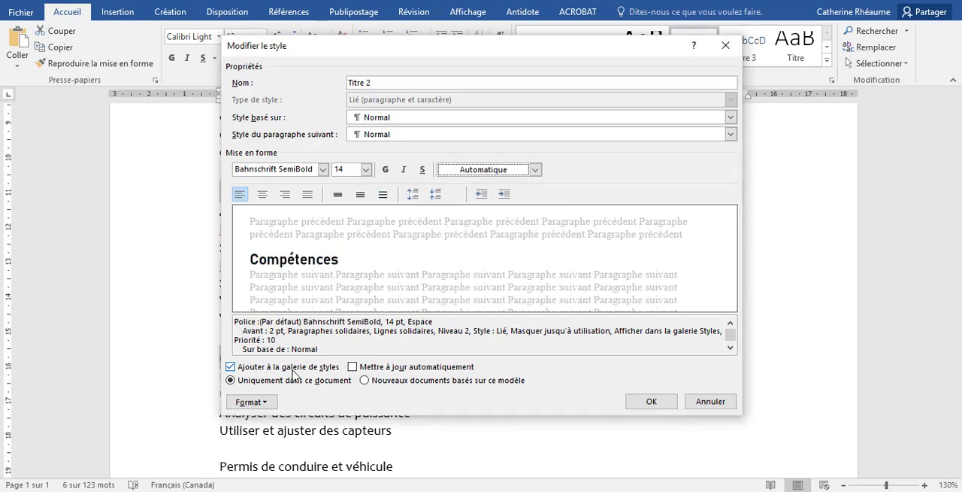
Set the Titre 2 style's paragraph spacing before to 0 pt, apply the style changes and deselect the headings
left_click(269, 402)
left_click(275, 272)
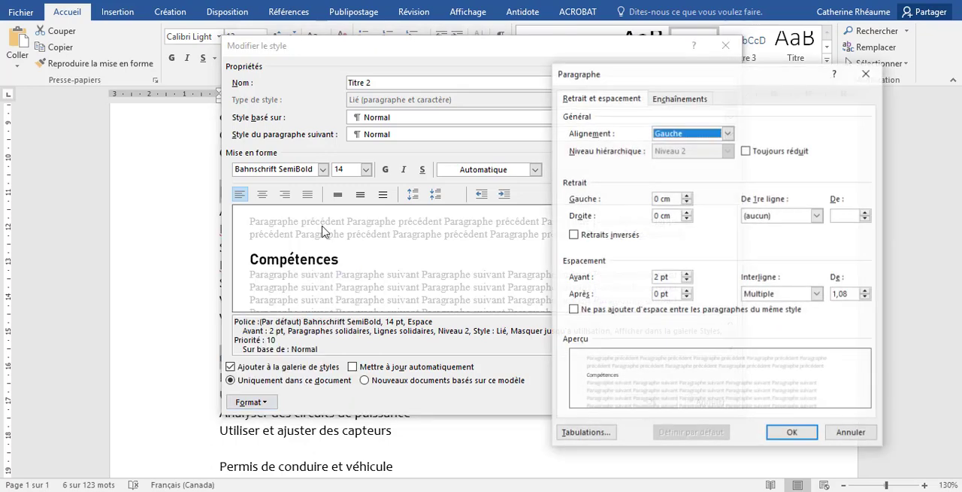
left_click(686, 282)
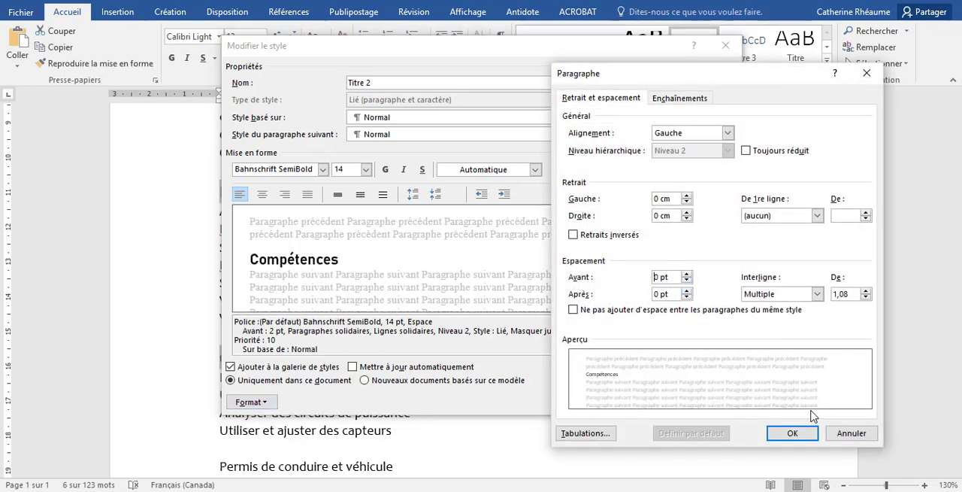
left_click(792, 433)
left_click(648, 400)
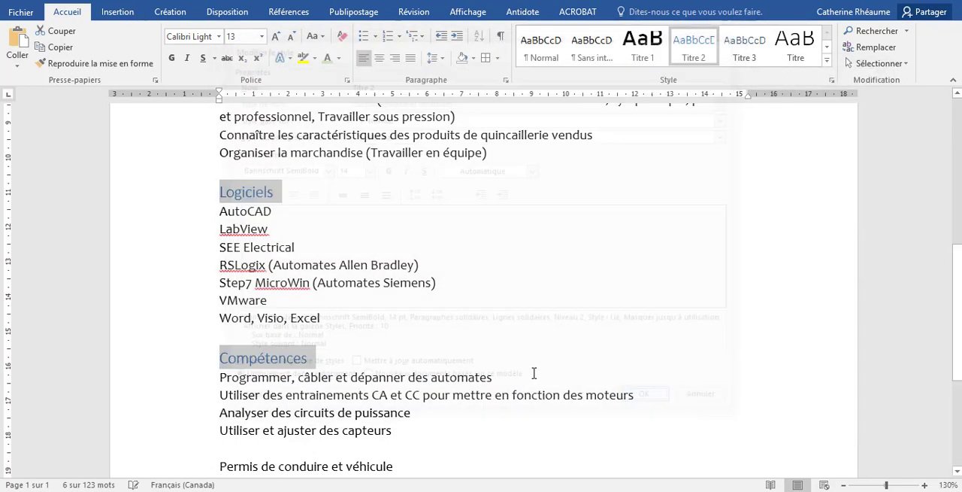
left_click(389, 328)
Extend the Compétences heading so that it reads "Compétences en électronique"
scroll(391, 331, "up", 7)
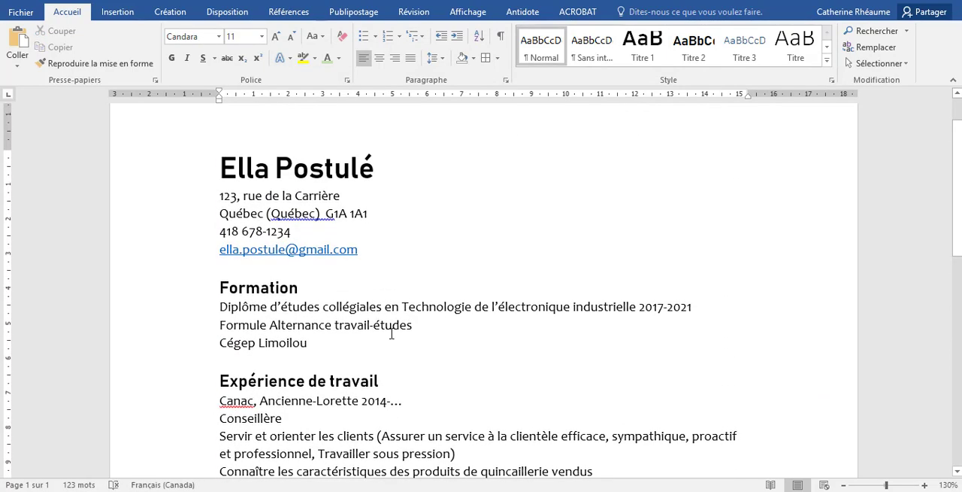
scroll(391, 334, "down", 1)
scroll(391, 334, "down", 8)
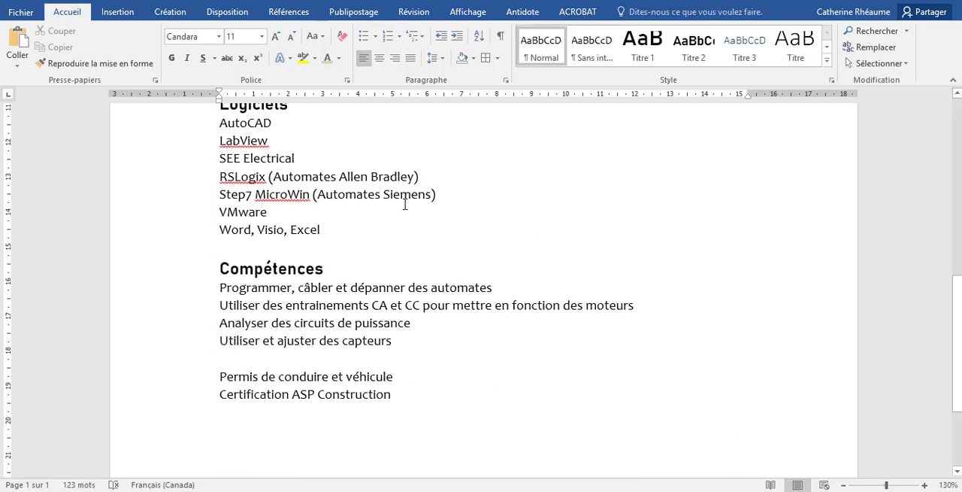
left_click(328, 269)
type("en")
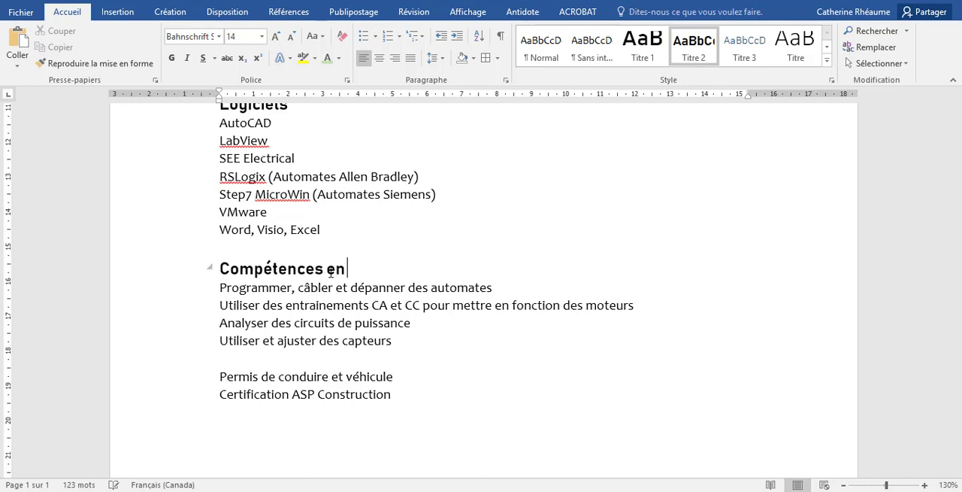
type(" électronique (")
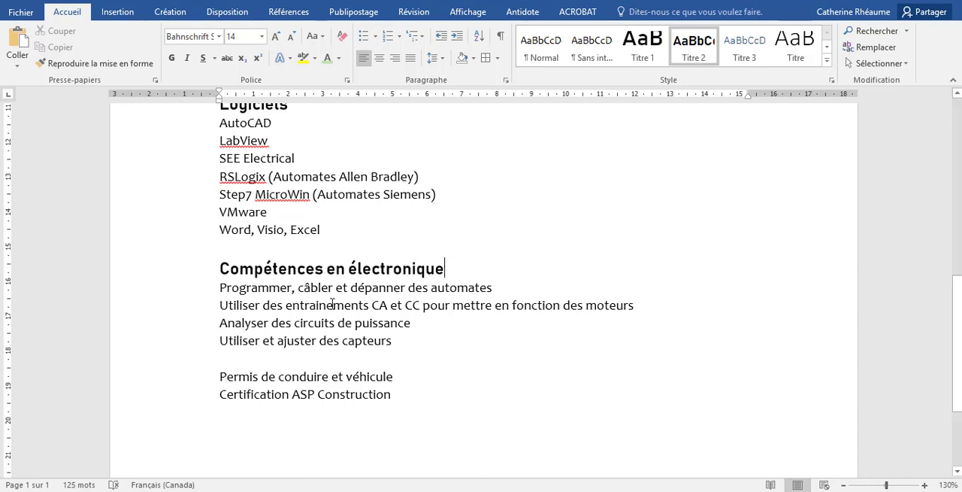
Add two blank lines between the e-mail address and the Formation heading
scroll(330, 305, "up", 2)
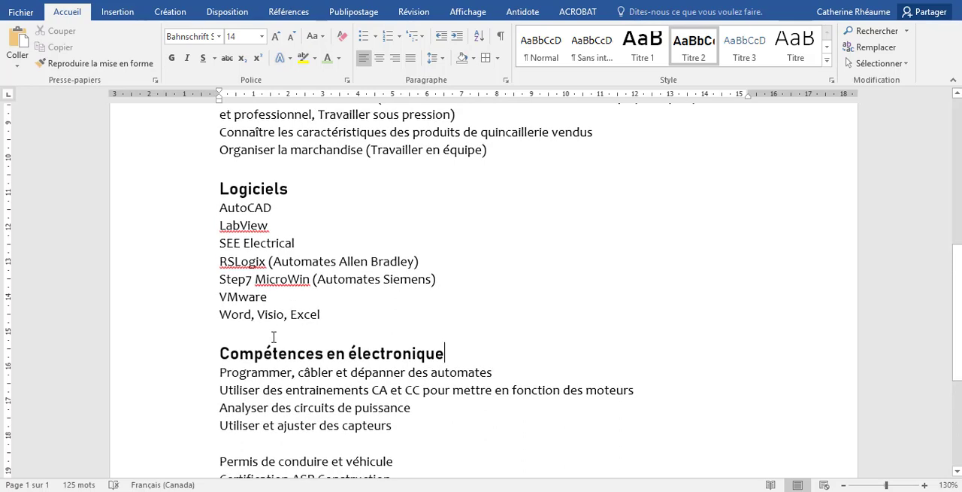
scroll(281, 224, "up", 6)
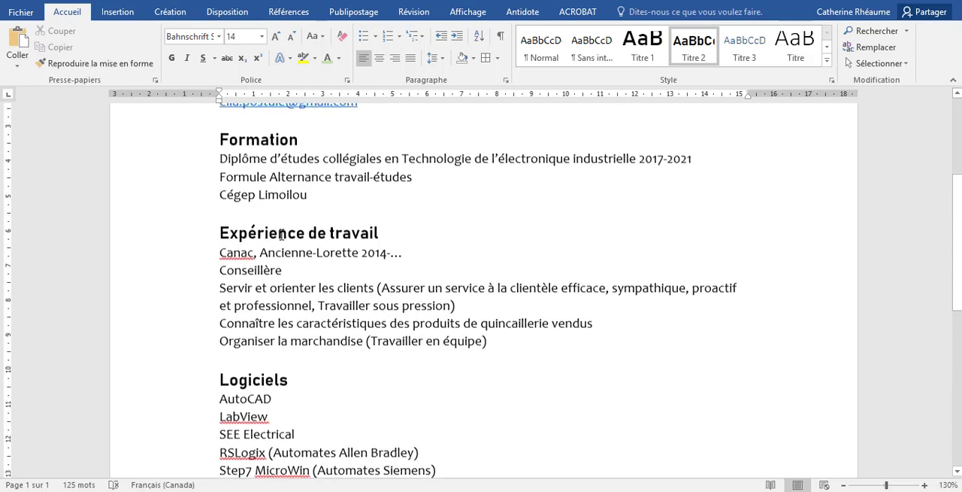
scroll(281, 236, "up", 2)
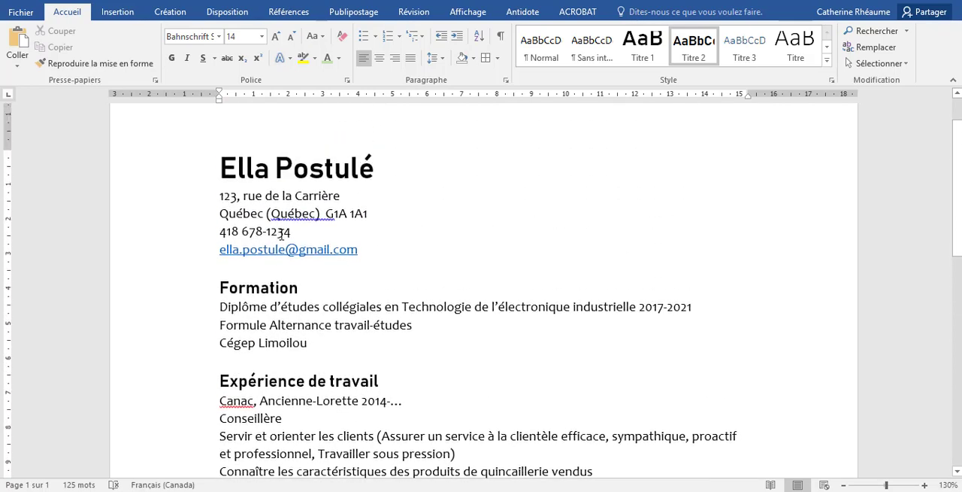
left_click(227, 265)
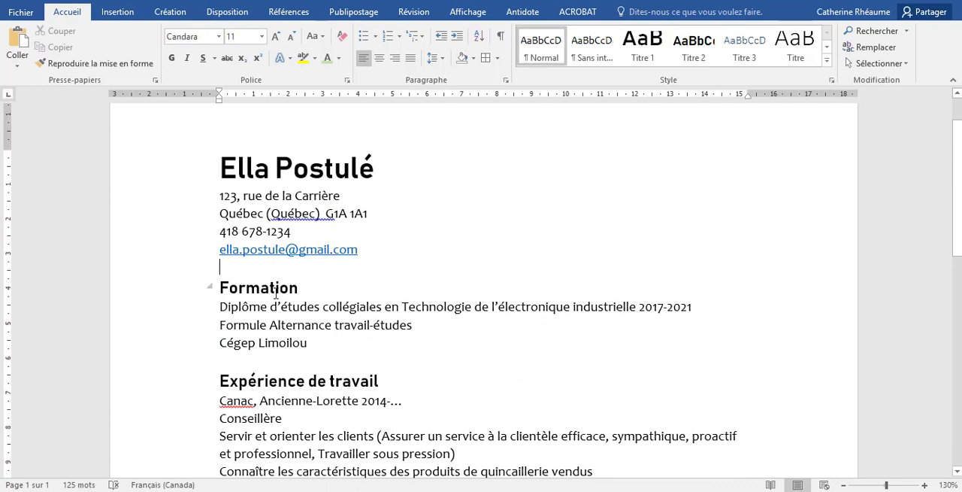
key("Return")
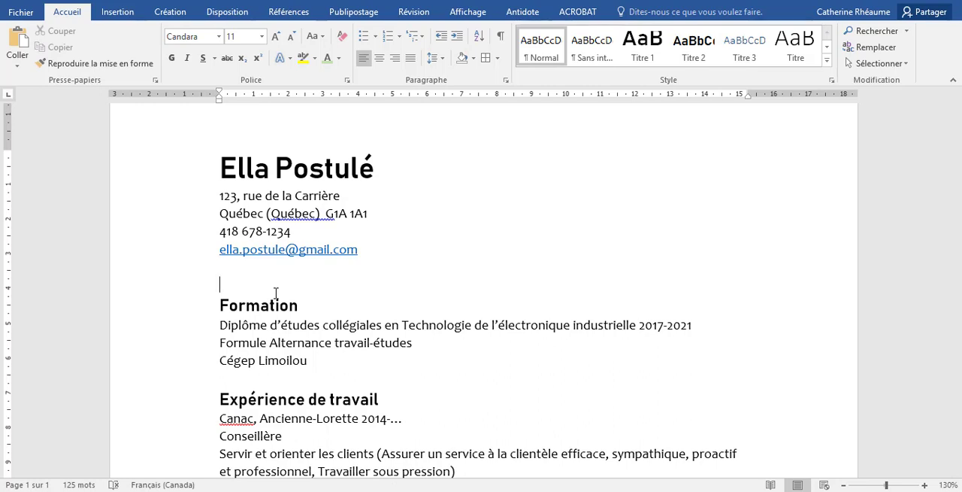
key("Return")
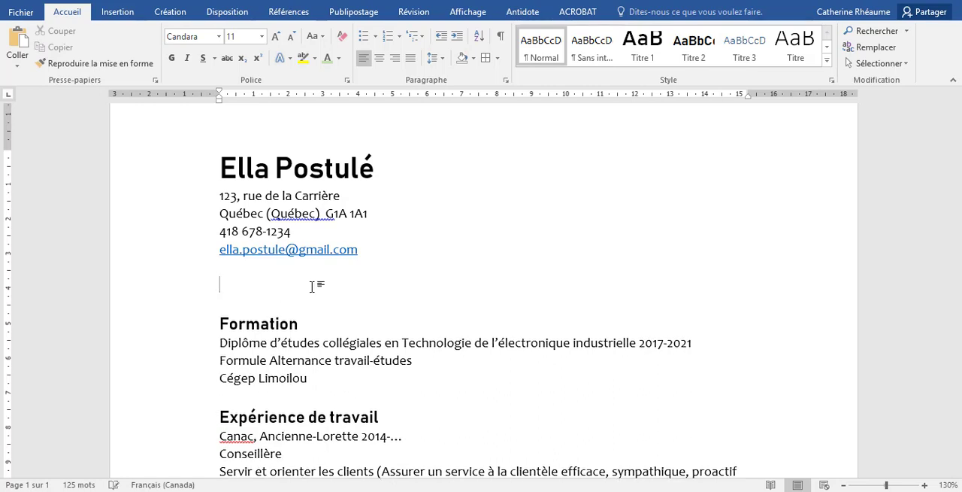
Insert an empty table of three columns and five rows on the blank line above the Formation heading
left_click(117, 11)
left_click(110, 64)
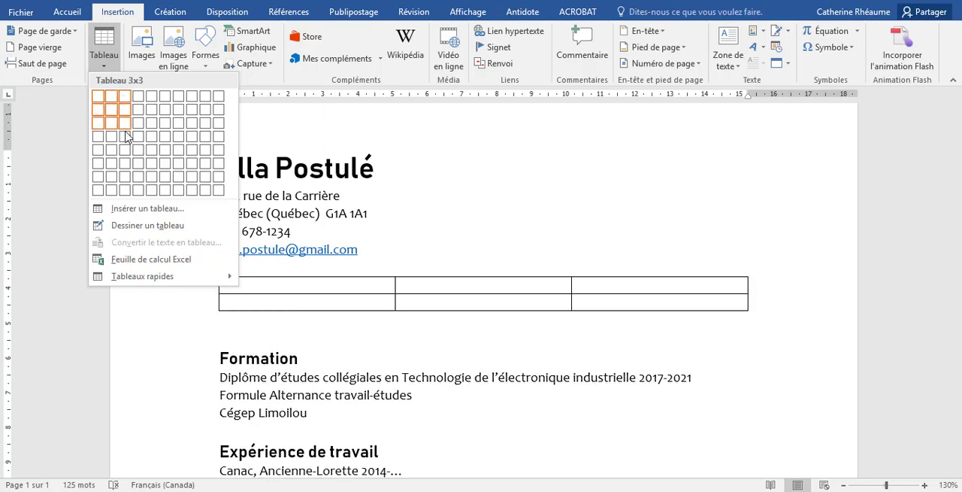
left_click(126, 161)
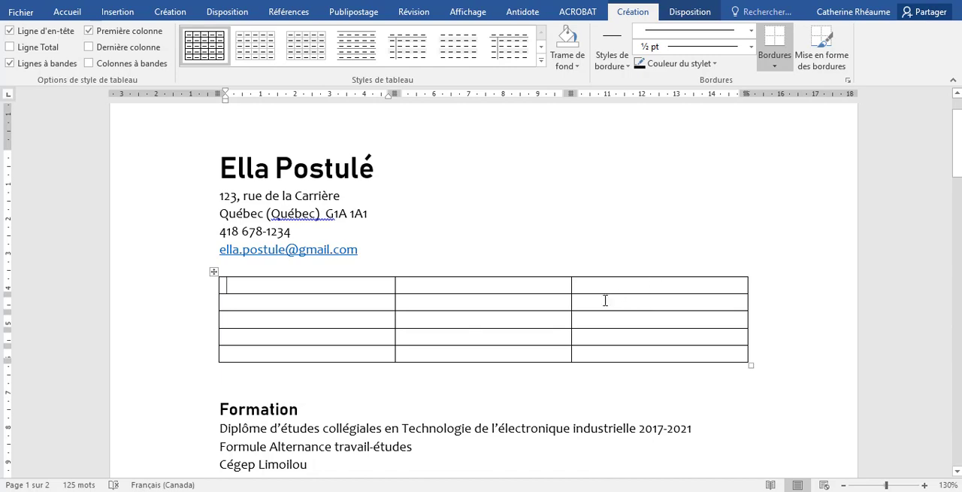
Zoom out to 70% and look over both pages to compare the empty table with the résumé's sections
scroll(409, 366, "down", 6)
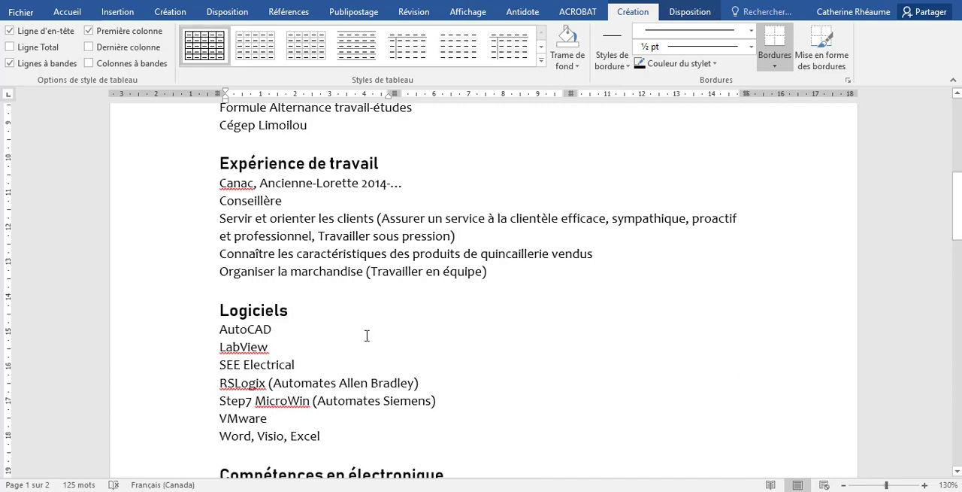
scroll(348, 329, "up", 5)
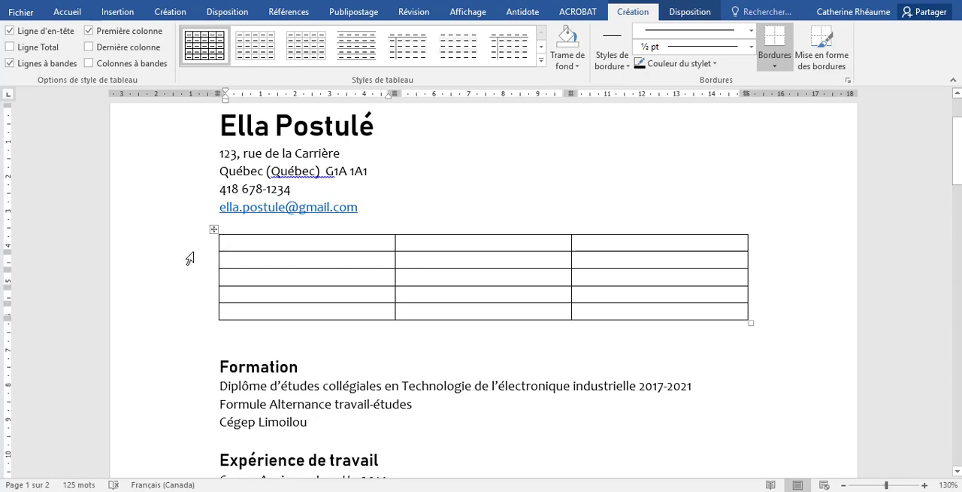
scroll(332, 368, "down", 9)
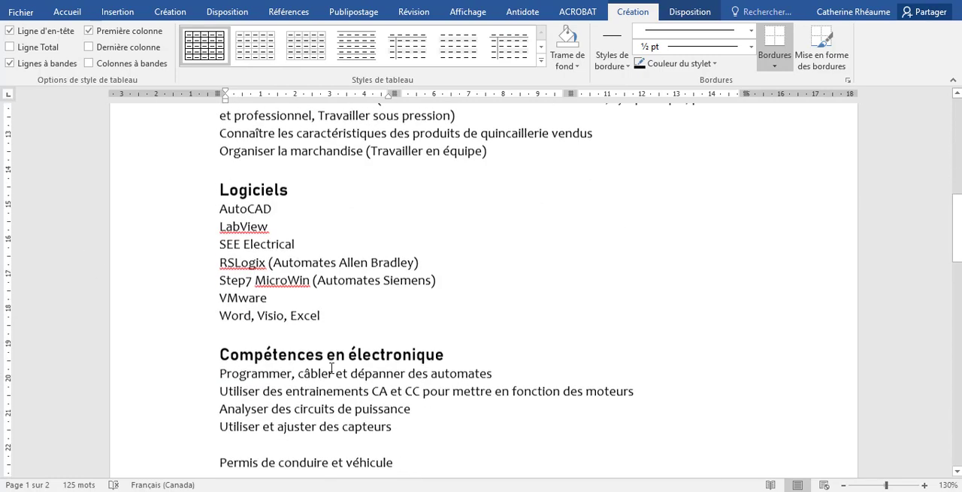
scroll(407, 354, "up", 10)
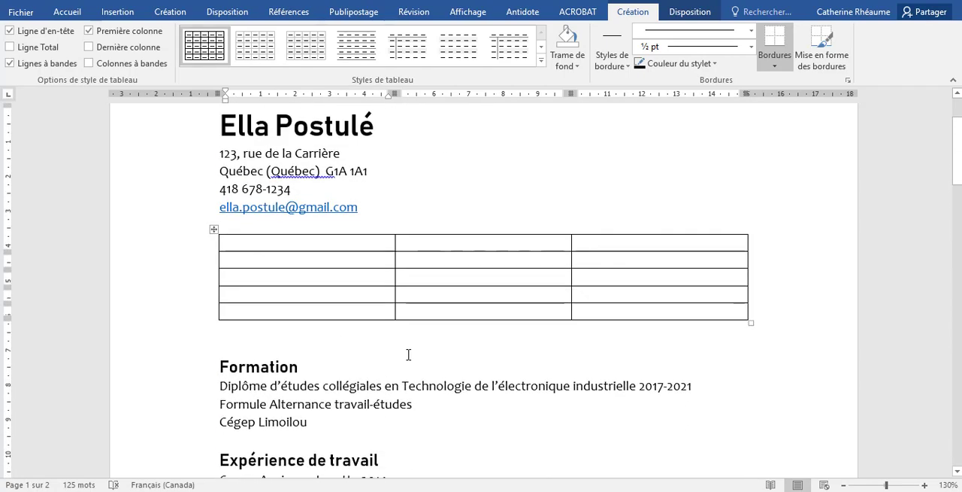
left_click(845, 485)
left_click(845, 485)
left_click(845, 485)
left_click(844, 485)
left_click(845, 485)
left_click(844, 485)
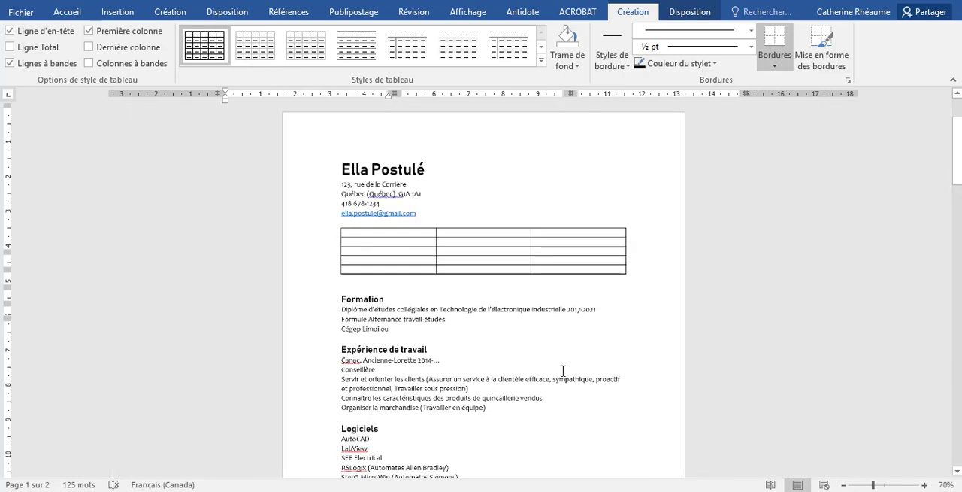
scroll(225, 324, "down", 2)
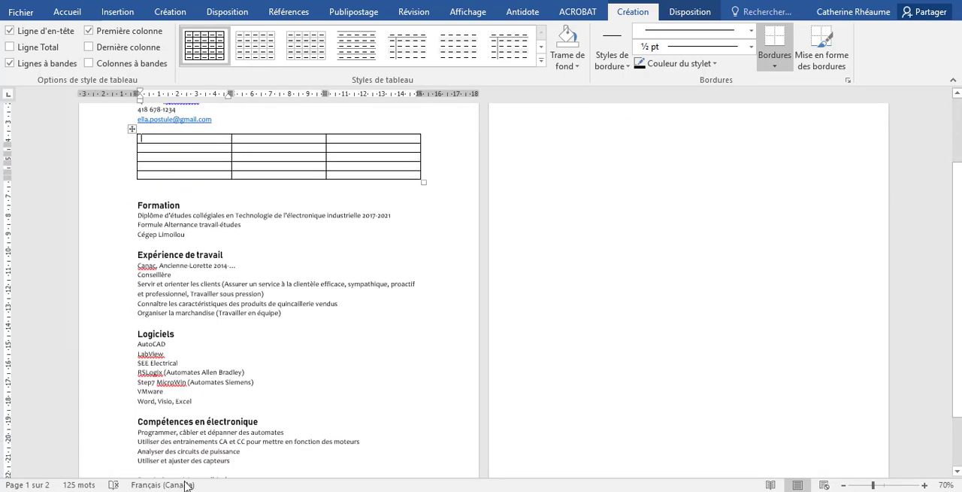
scroll(303, 372, "up", 3)
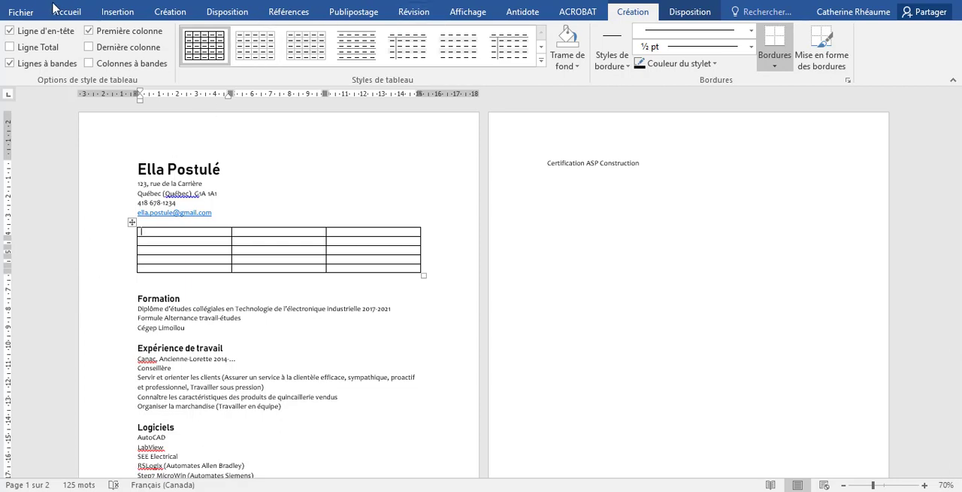
Set custom left and right page margins of 2,5 cm for the whole document
left_click(82, 15)
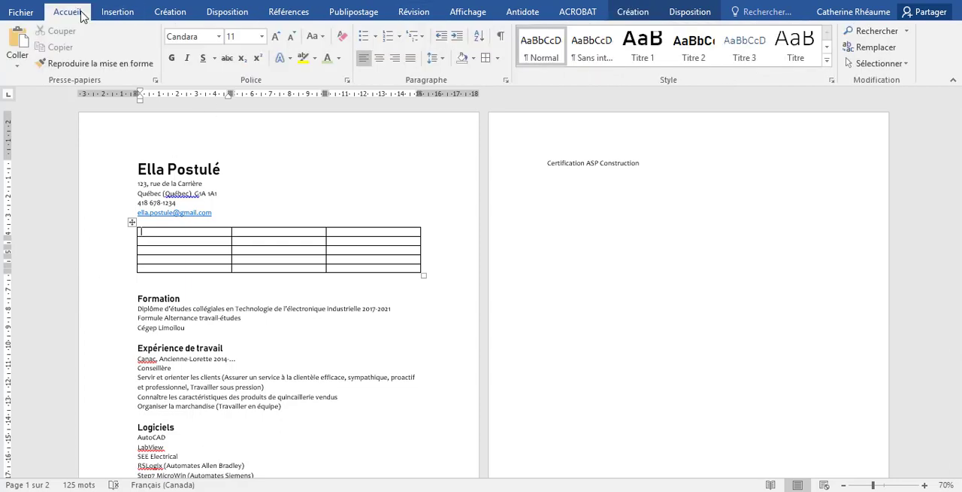
left_click(227, 12)
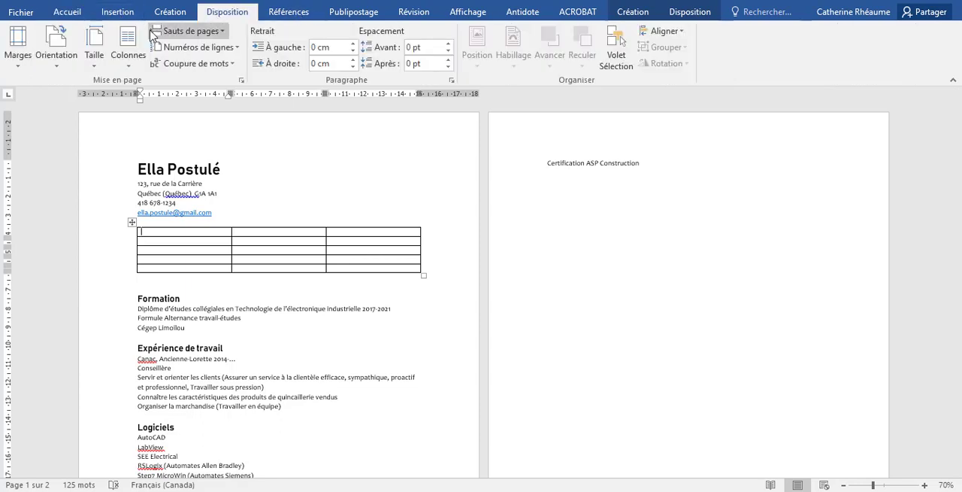
left_click(27, 57)
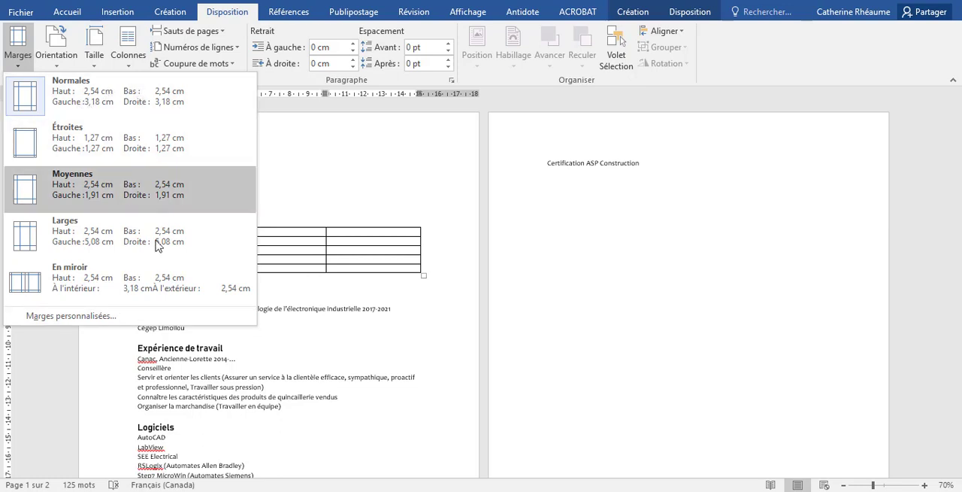
left_click(133, 322)
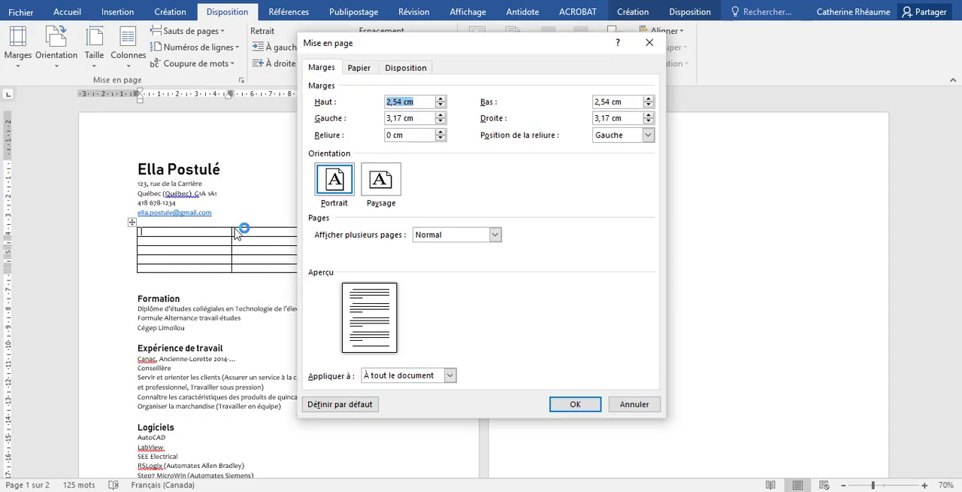
left_click(440, 121)
left_click(441, 121)
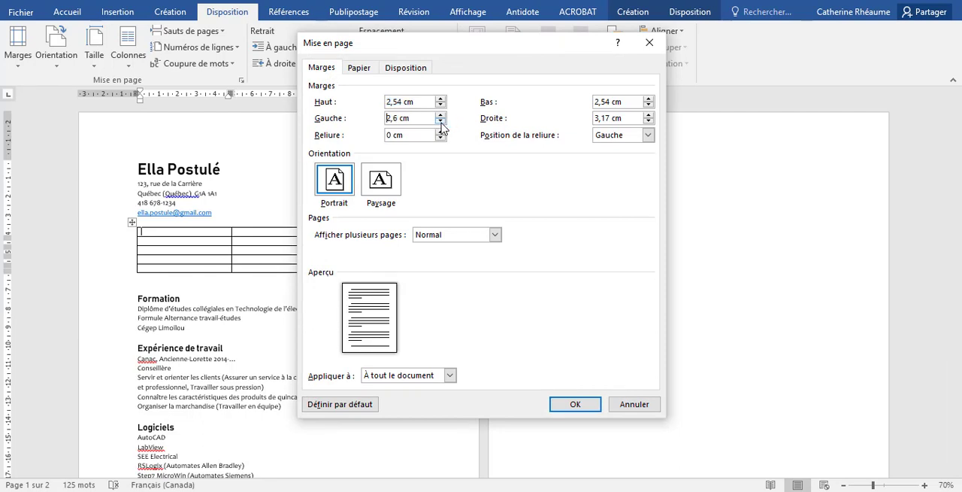
left_click(648, 121)
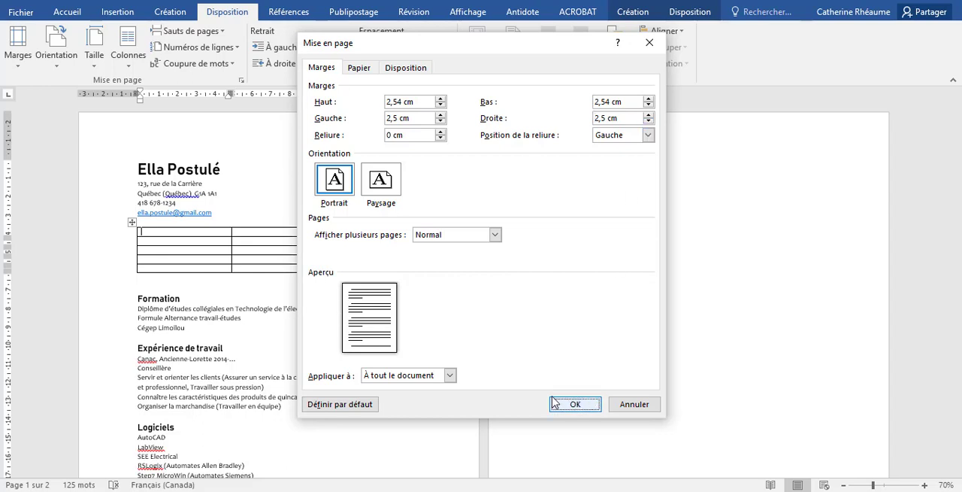
left_click(576, 404)
left_click(171, 338)
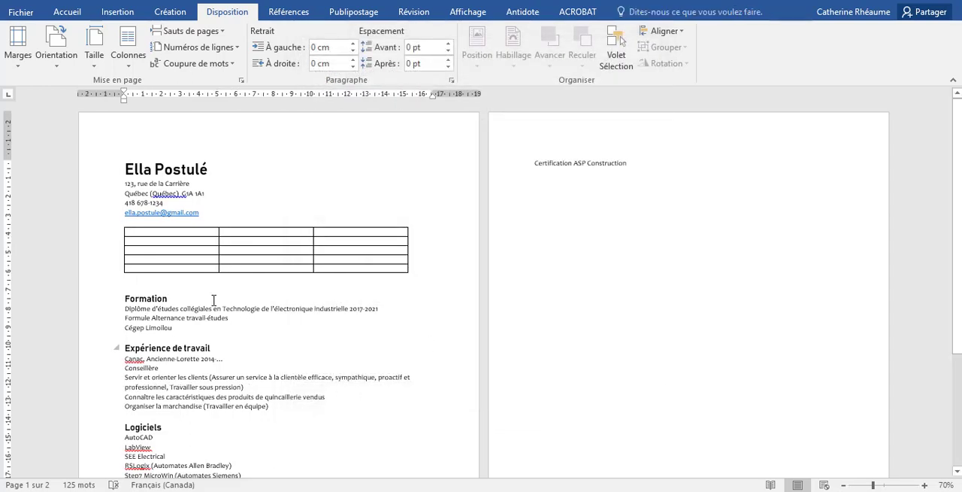
Widen the table's first column to about 6,99 cm and narrow its third column by moving the right edge inward
left_click(181, 240)
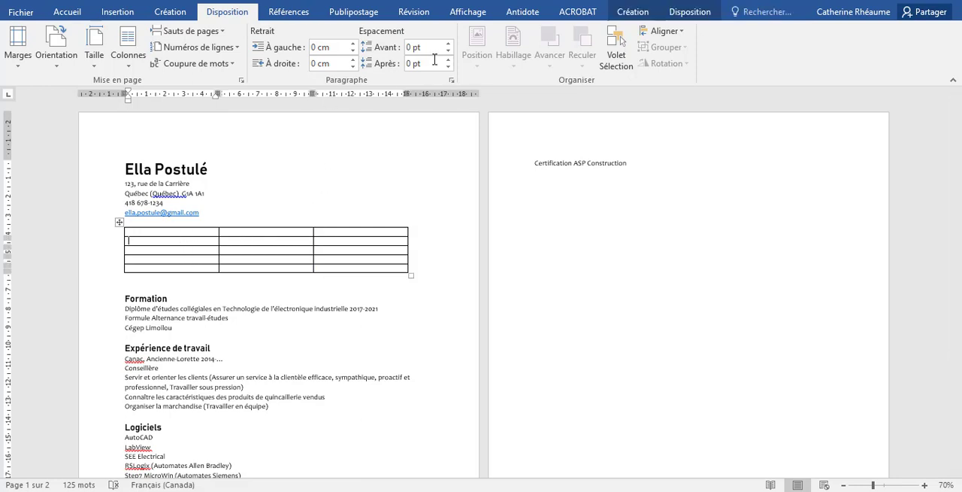
left_click(633, 12)
left_click(674, 12)
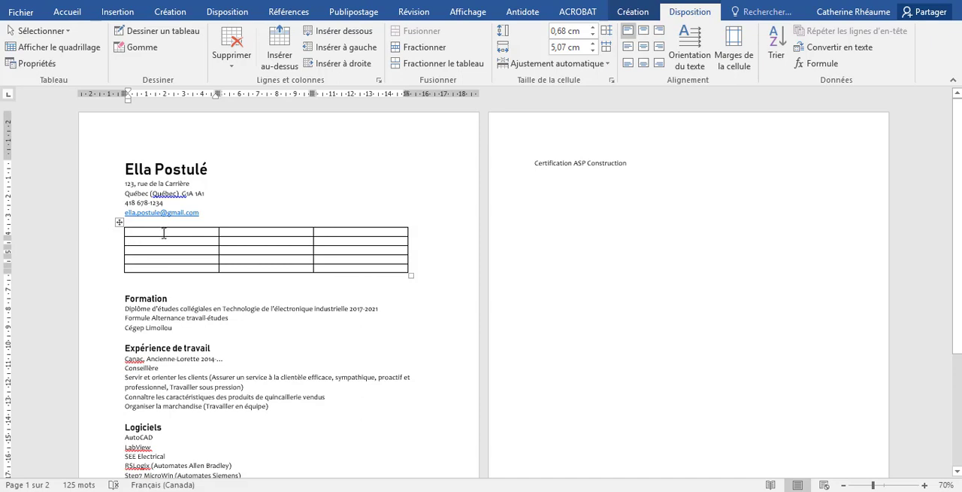
left_click_drag(164, 234, 196, 269)
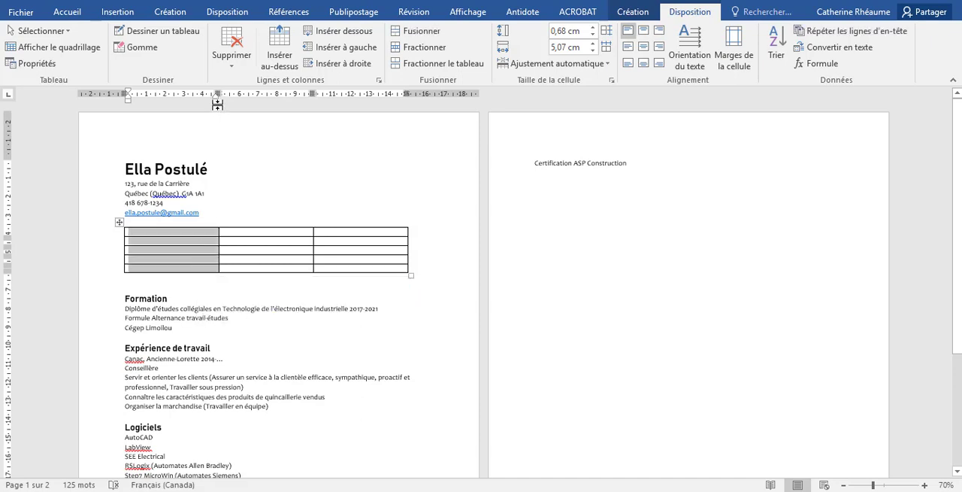
left_click_drag(217, 92, 254, 92)
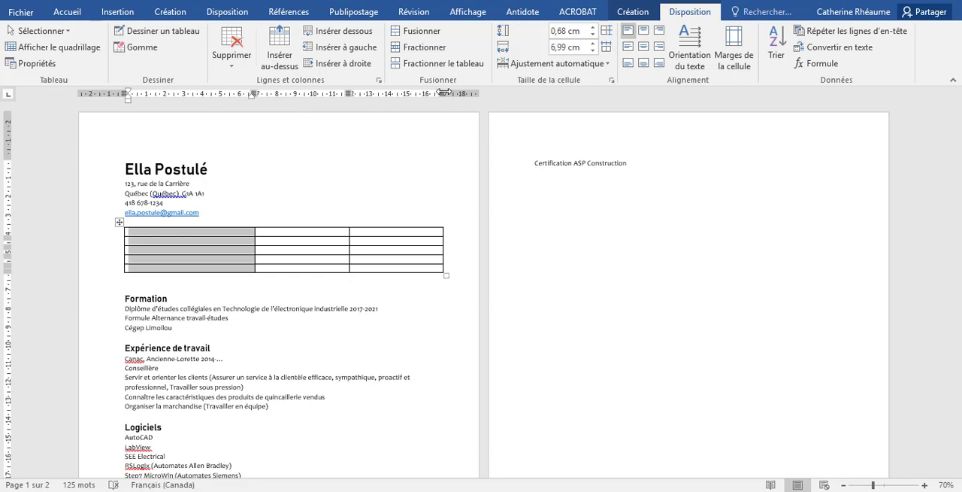
left_click_drag(444, 94, 413, 94)
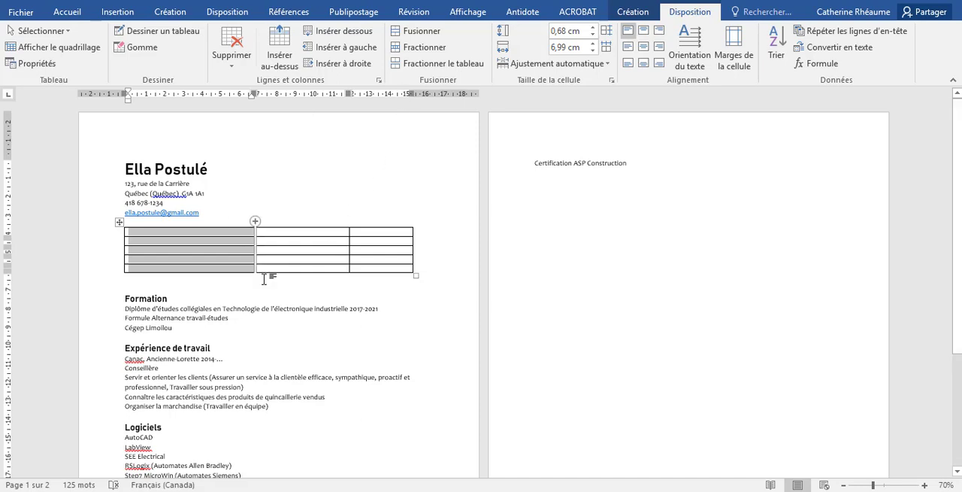
left_click(350, 318)
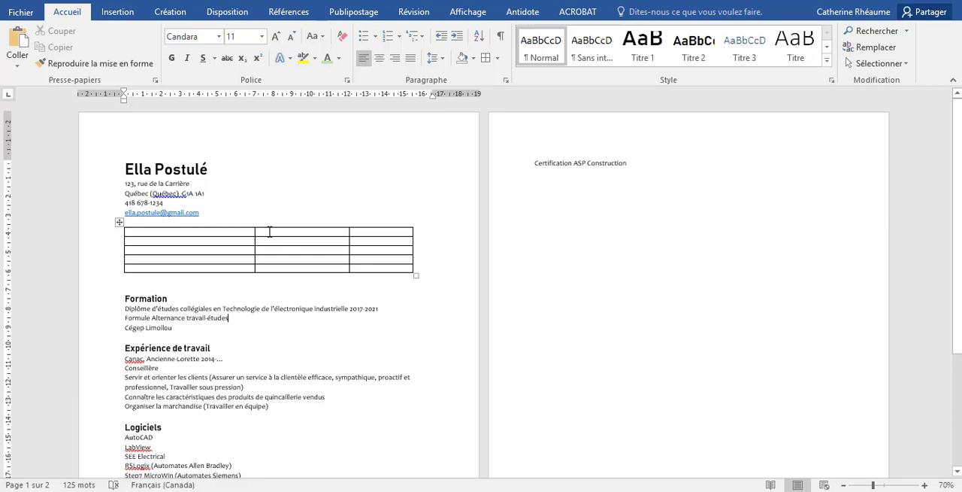
Widen the table's second column slightly and narrow the third column so the table ends near the 15 cm ruler mark
left_click_drag(269, 232, 306, 264)
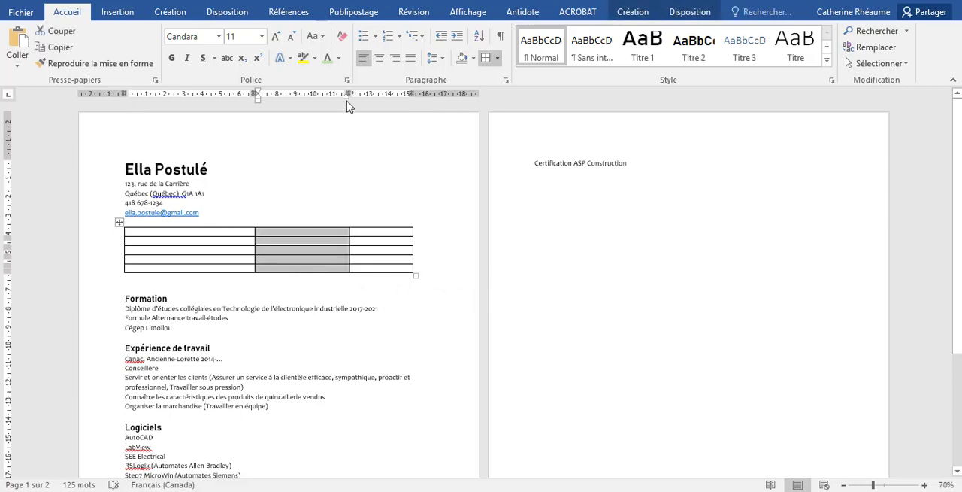
left_click_drag(348, 94, 361, 94)
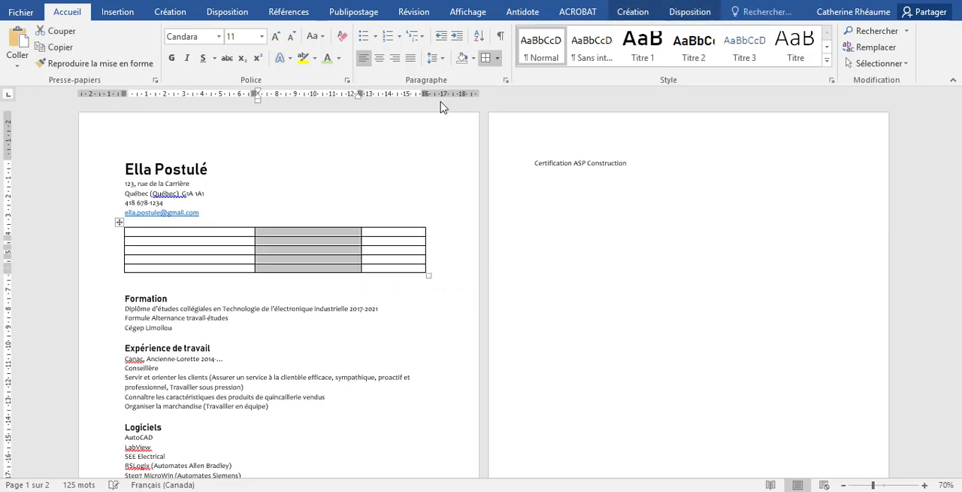
left_click(394, 252)
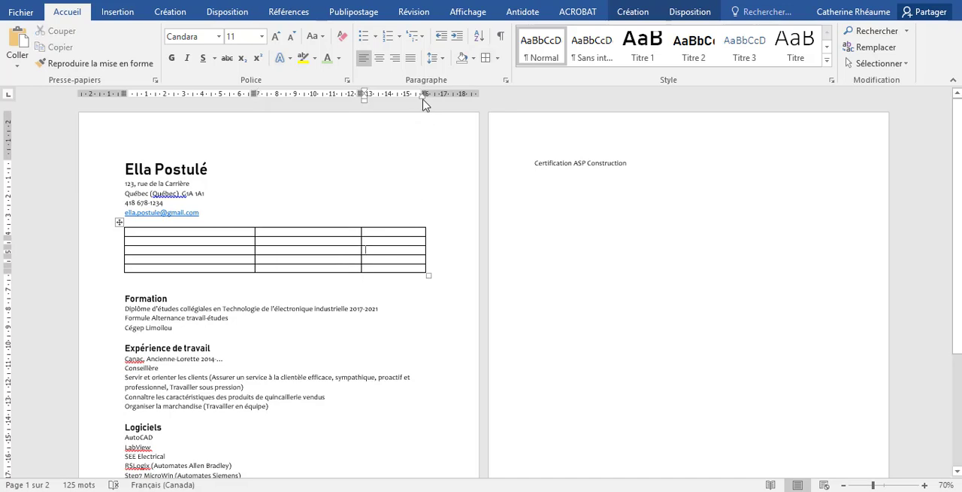
left_click_drag(424, 93, 408, 93)
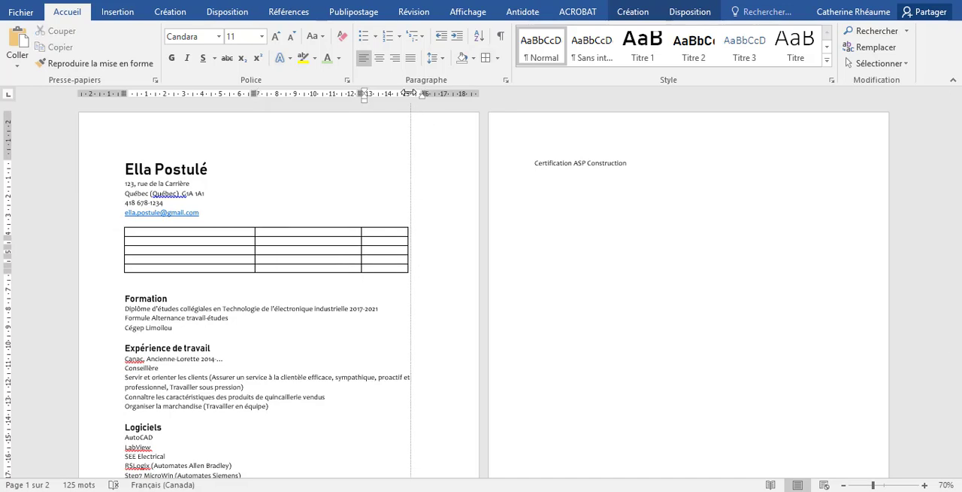
left_click(391, 380)
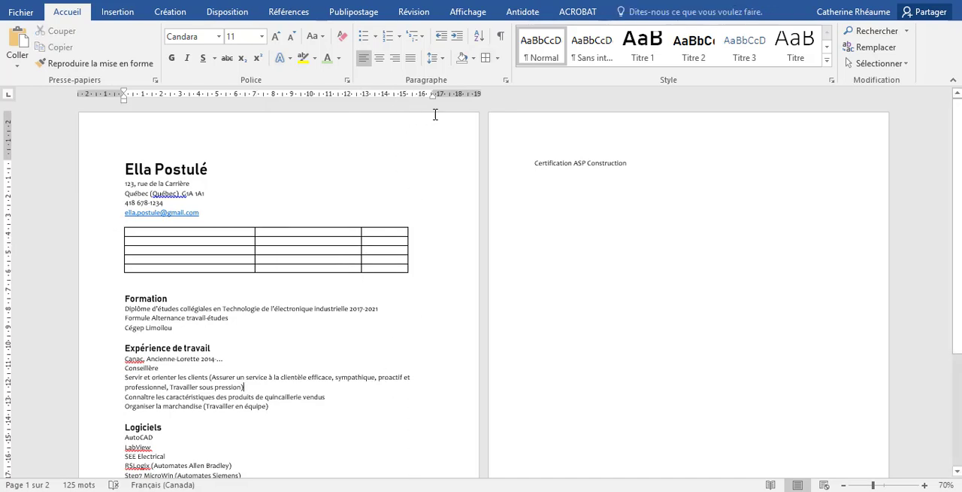
Widen the table's first column by about 0,5 cm, shifting the other columns outward
left_click(241, 230)
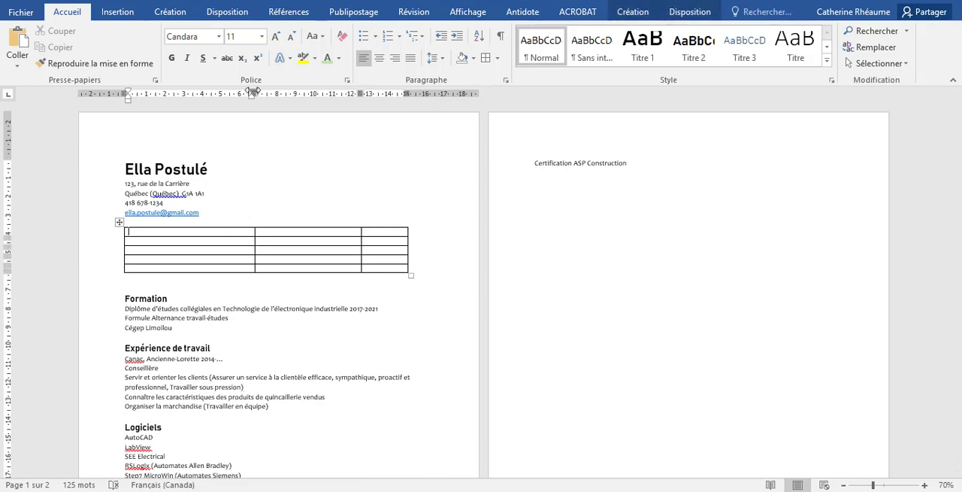
left_click_drag(254, 93, 264, 89)
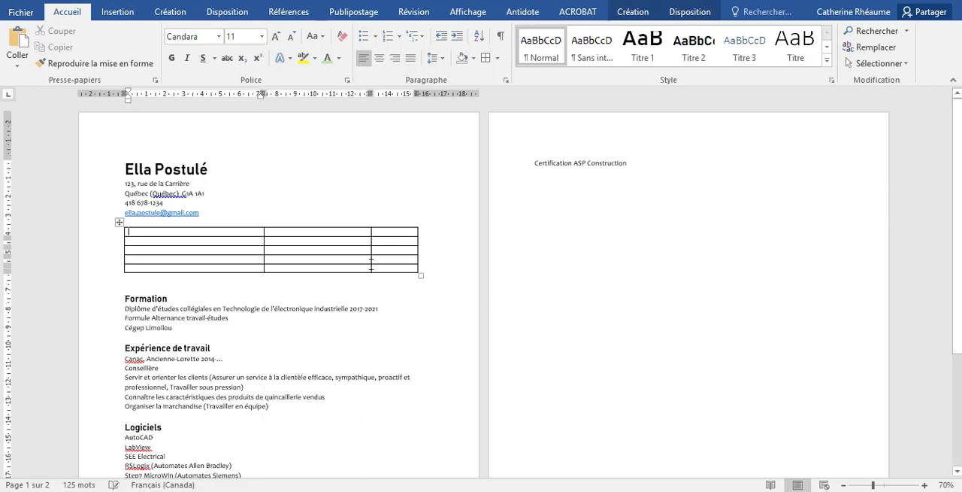
left_click_drag(417, 93, 419, 93)
AutoFit the whole table to the window width, and set its columns to a fixed width
left_click(119, 222)
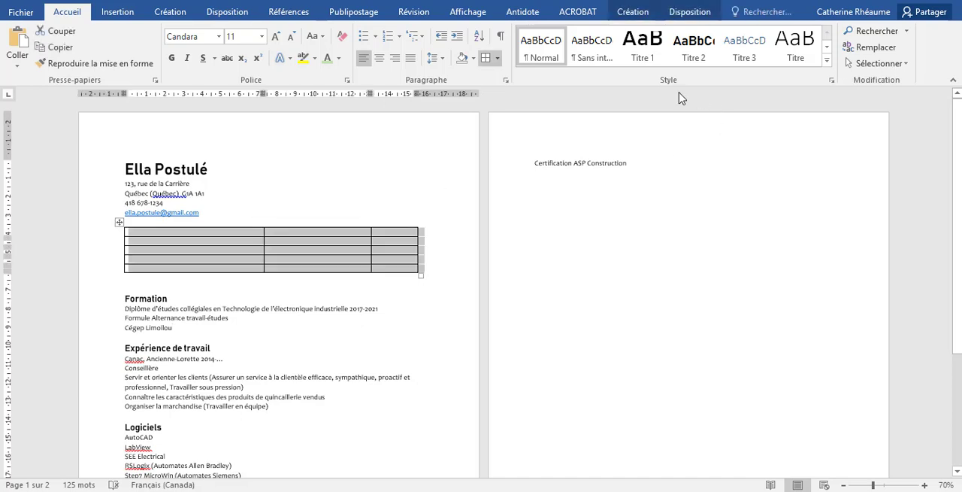
left_click(690, 11)
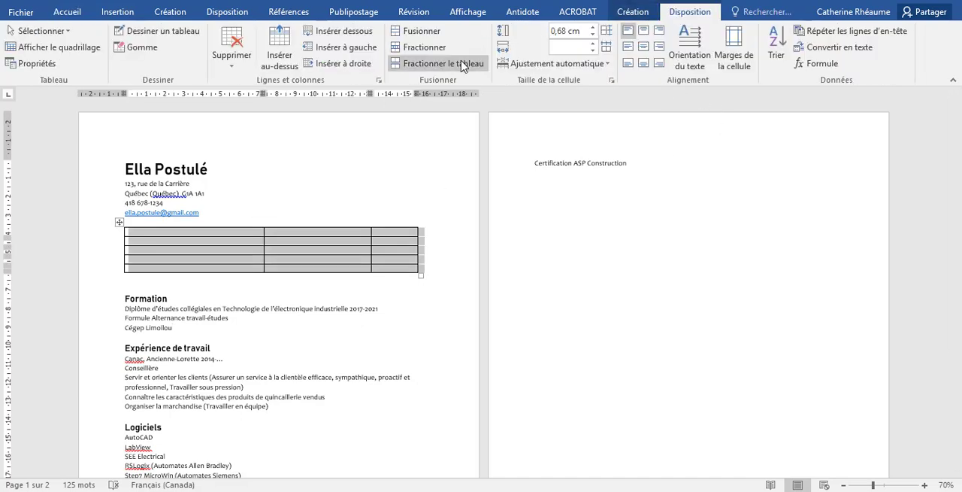
left_click(546, 64)
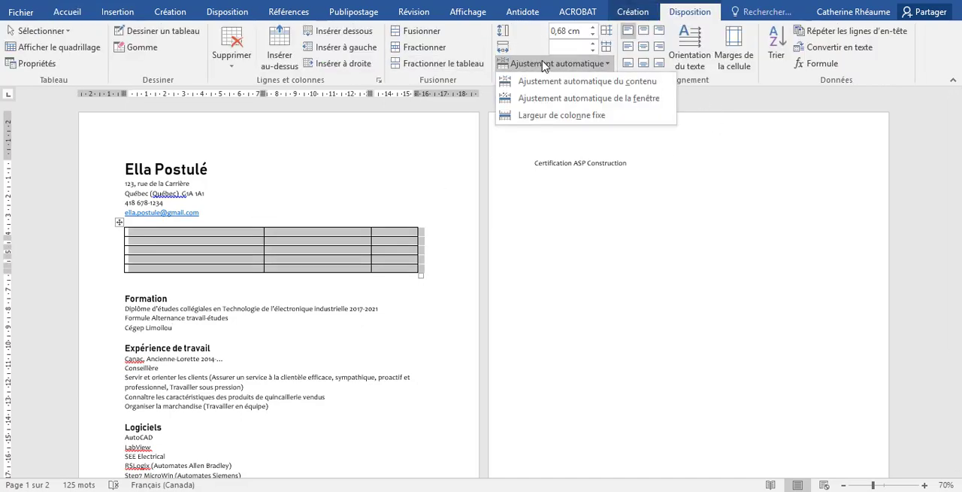
left_click(559, 98)
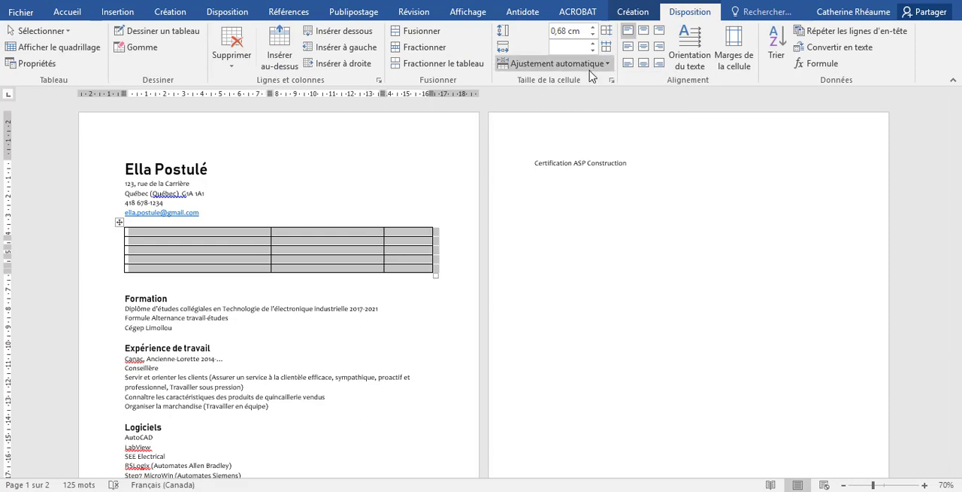
left_click(590, 64)
left_click(578, 115)
left_click(317, 318)
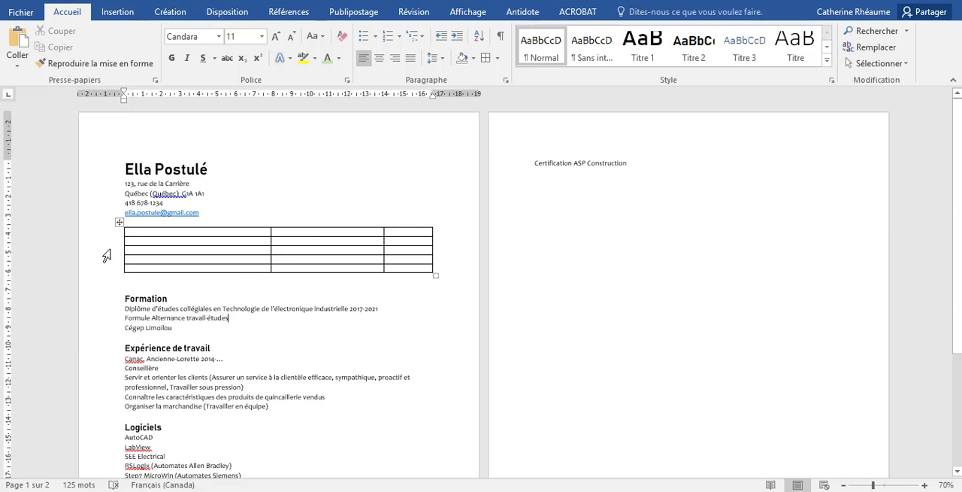
Merge all five cells of the table's first column into a single cell
scroll(117, 425, "down", 5)
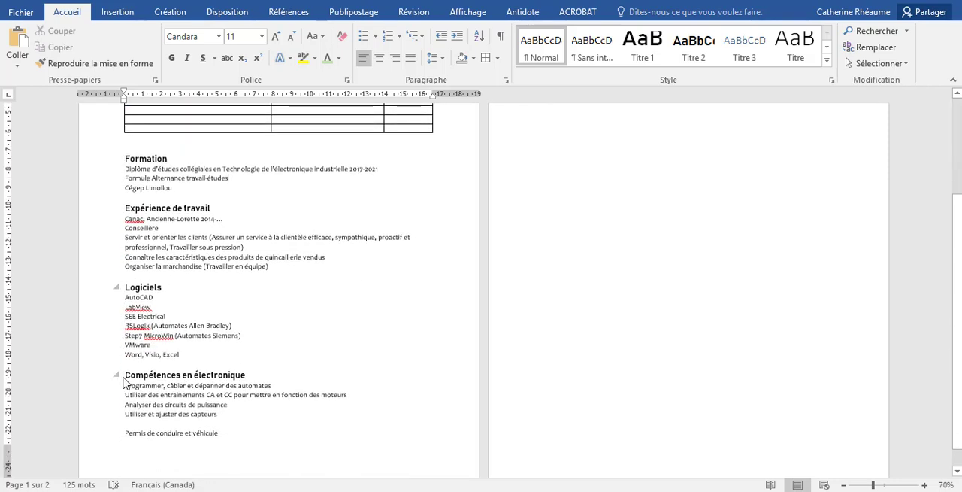
left_click_drag(216, 376, 247, 373)
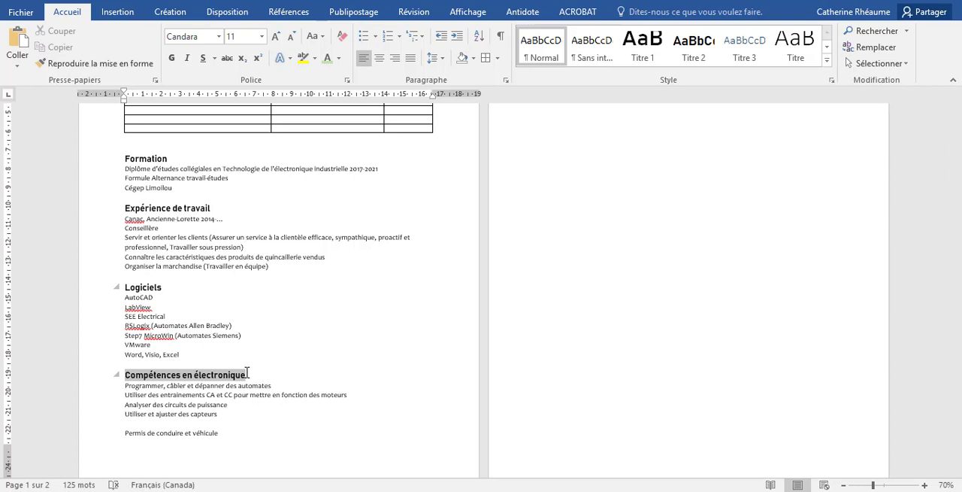
left_click_drag(247, 373, 248, 373)
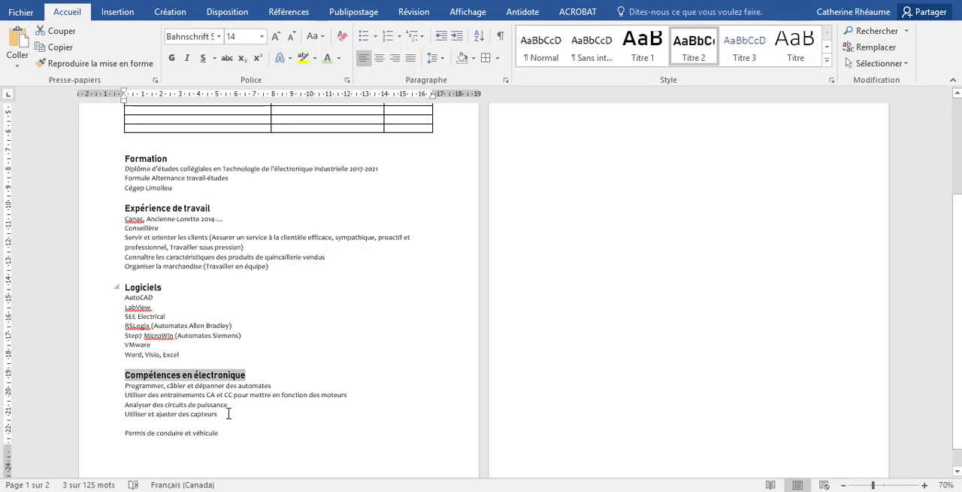
scroll(168, 153, "up", 1)
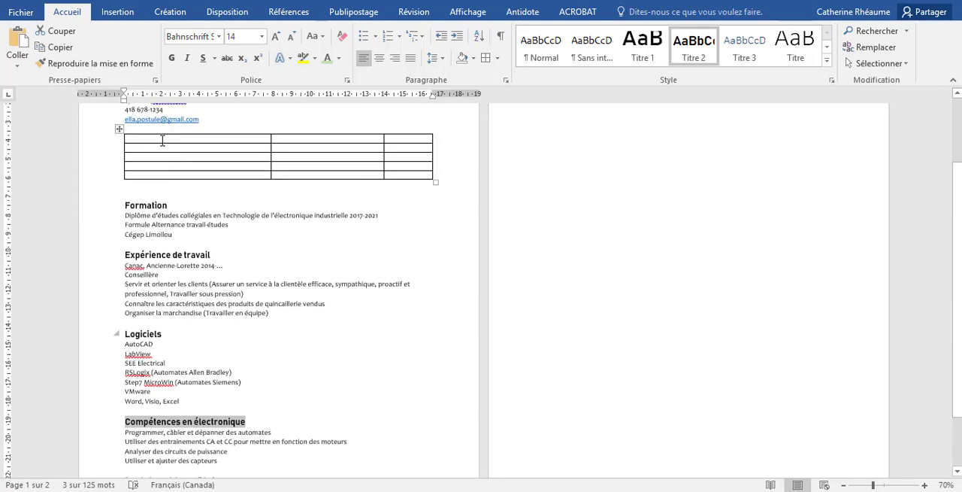
left_click_drag(163, 141, 168, 176)
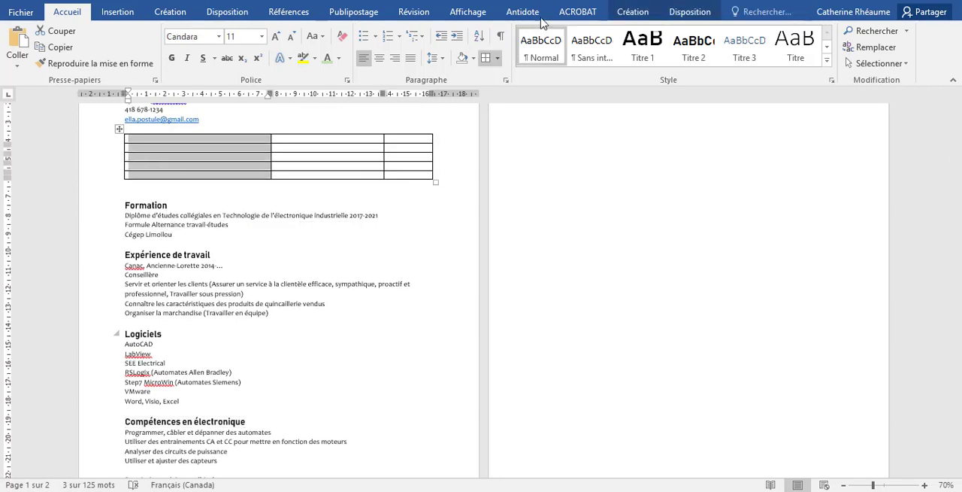
left_click(690, 12)
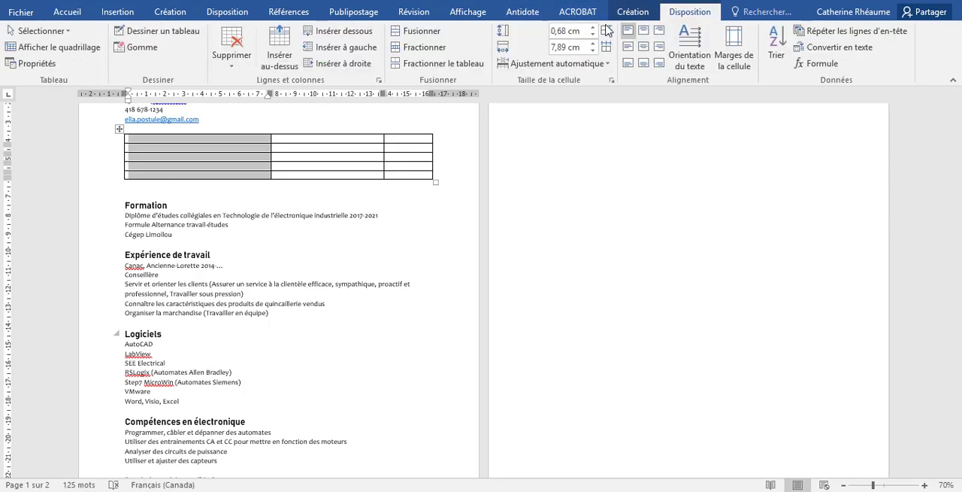
left_click(412, 31)
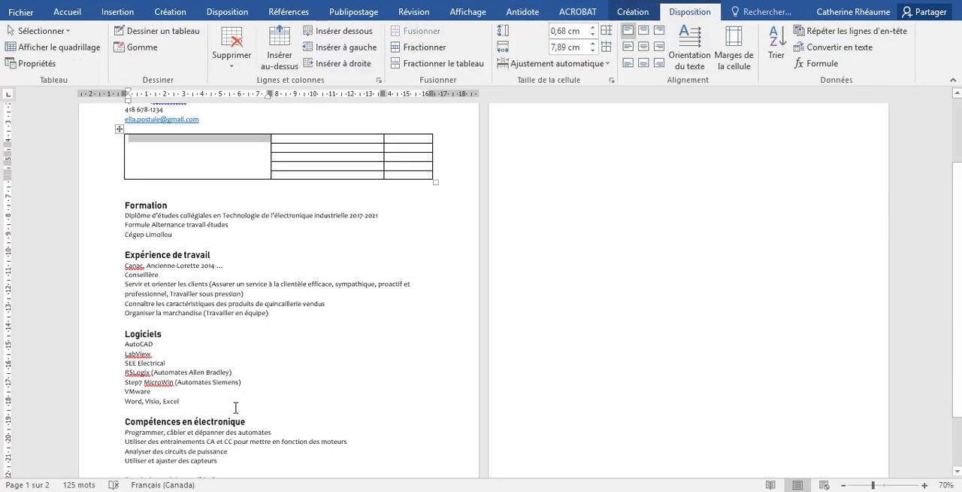
Move the "Compétences en électronique" heading and its four lines into the merged first-column cell
left_click(142, 415)
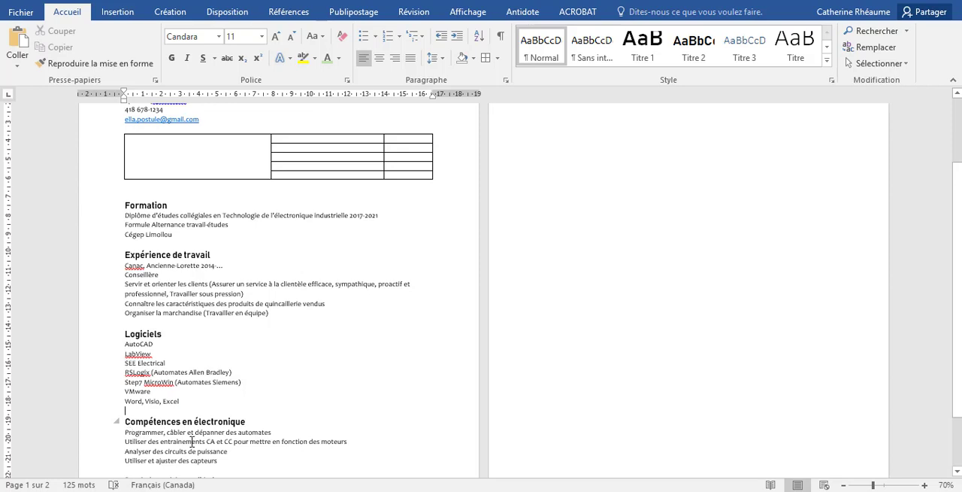
left_click_drag(125, 421, 221, 460)
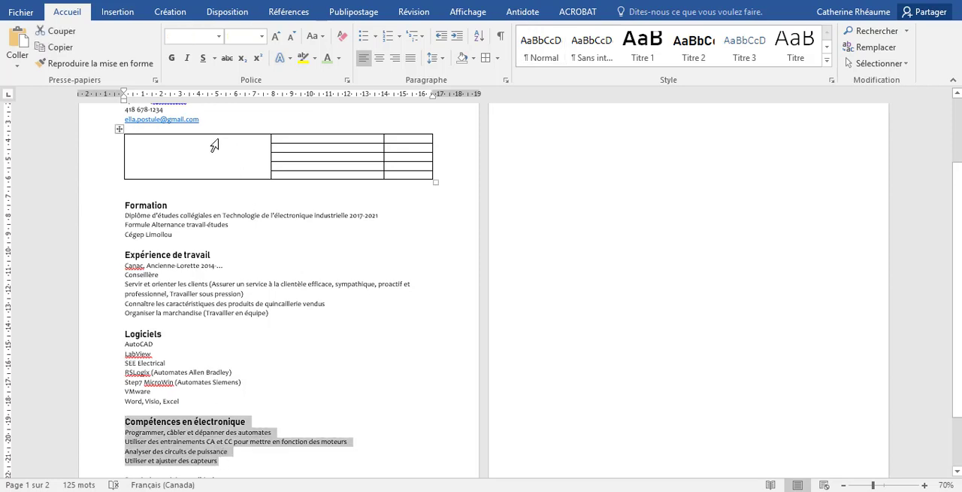
key("ctrl+x")
left_click(372, 160)
key("ctrl+v")
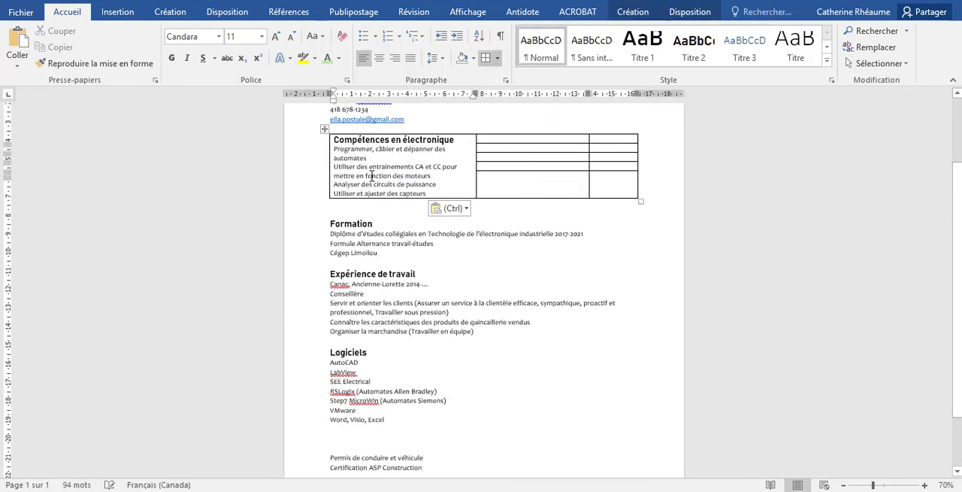
Turn the four lines under "Compétences en électronique" into a bulleted list and reduce its hanging indent to about 0,5 cm
left_click_drag(427, 193, 333, 149)
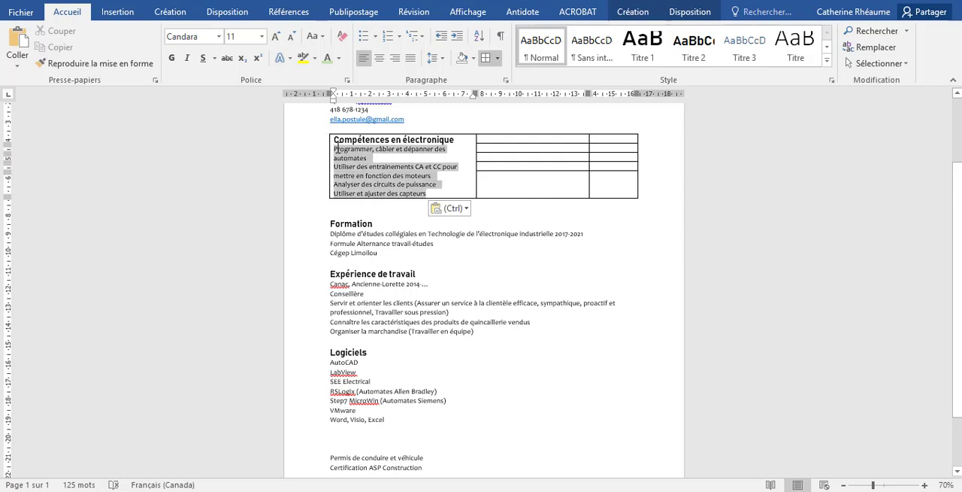
left_click(365, 36)
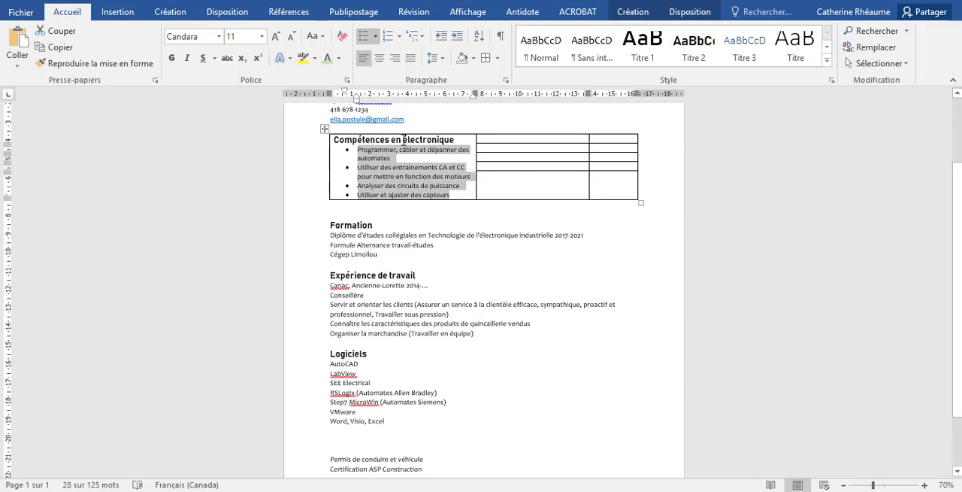
left_click_drag(355, 99, 344, 99)
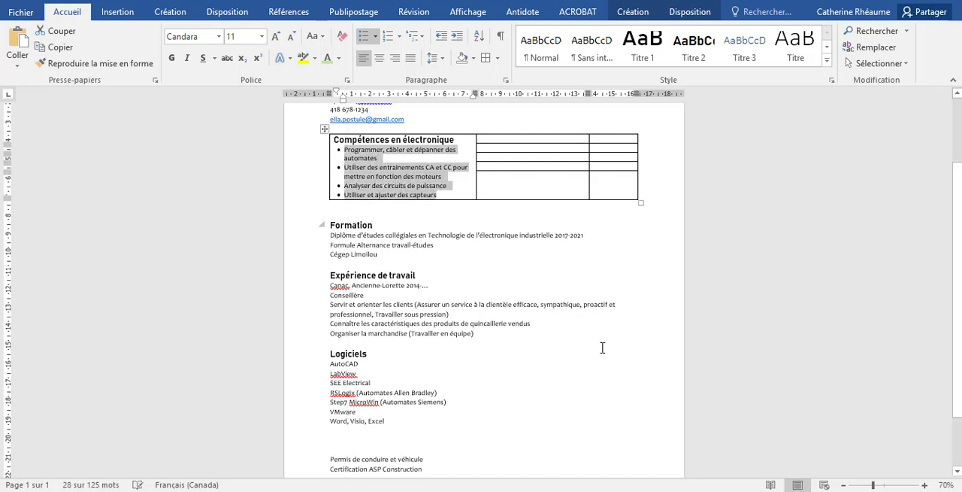
left_click(481, 354)
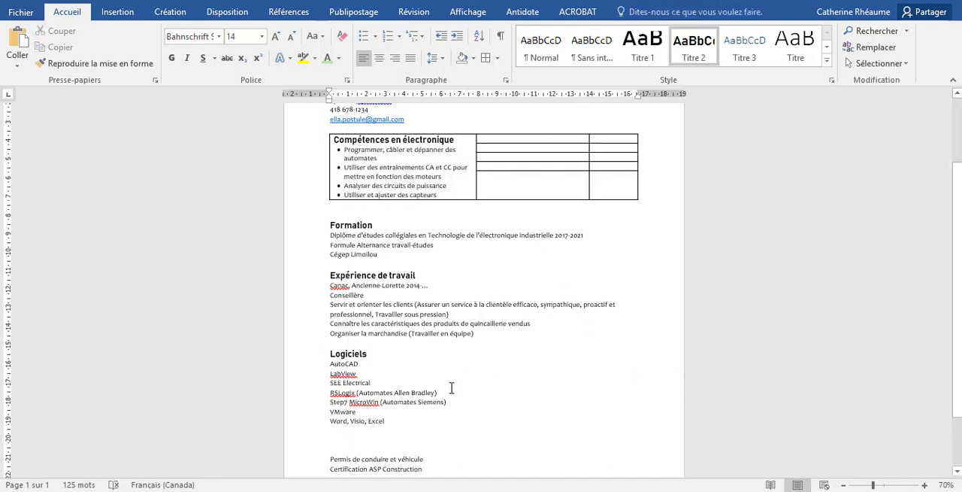
Split the last cell of the table's second column into 1 column and 3 rows
scroll(451, 388, "up", 1)
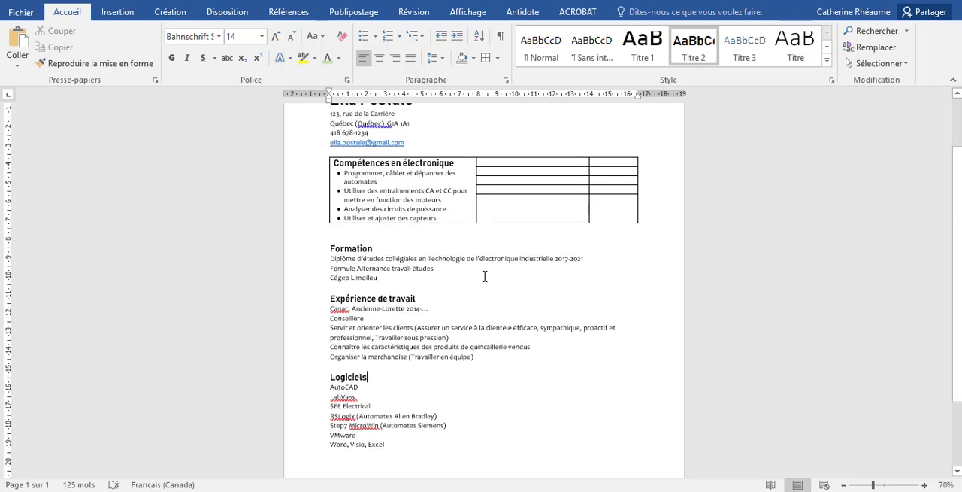
left_click(510, 203)
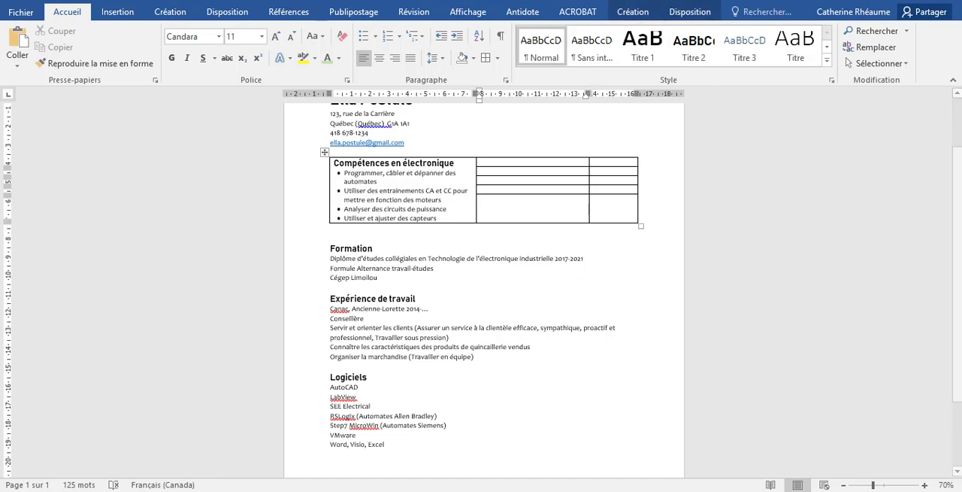
left_click(691, 11)
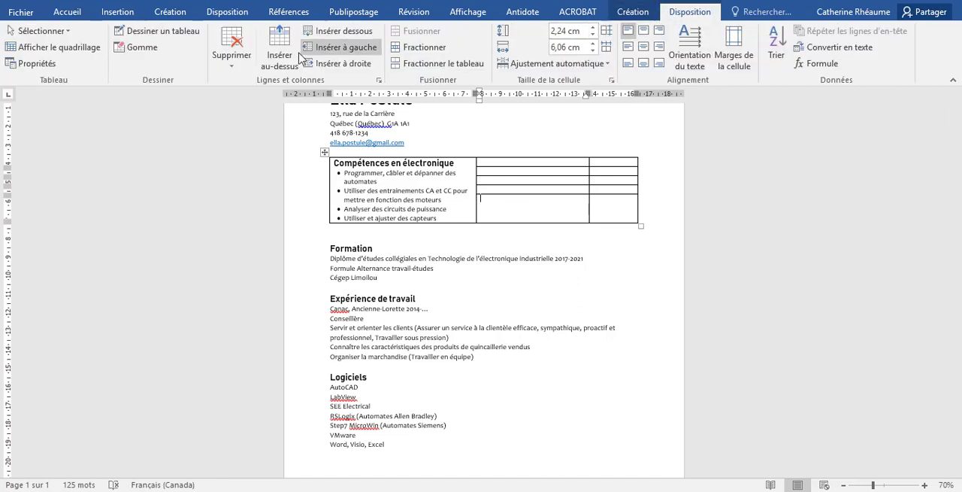
left_click(419, 47)
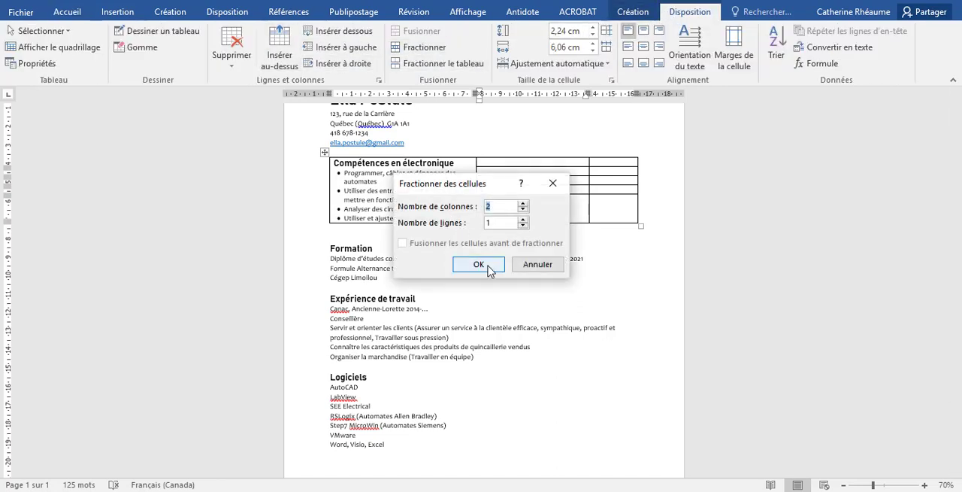
left_click(523, 211)
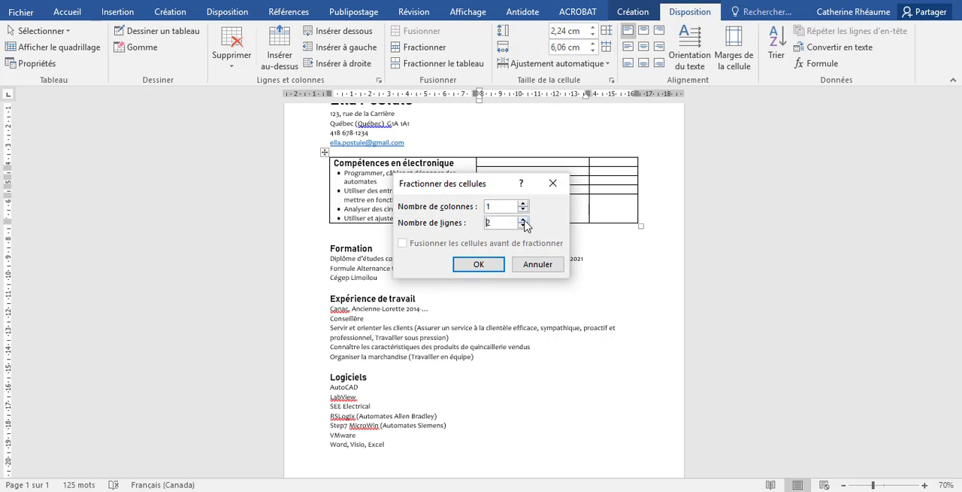
left_click(488, 265)
left_click(519, 220)
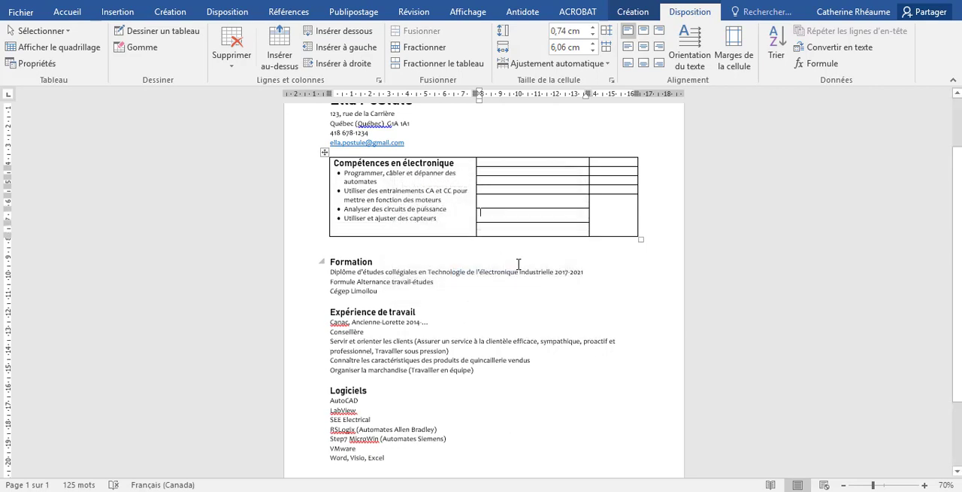
Undo the second-column cell split and restore it after comparing the table with the remaining résumé sections
left_click_drag(503, 161, 570, 225)
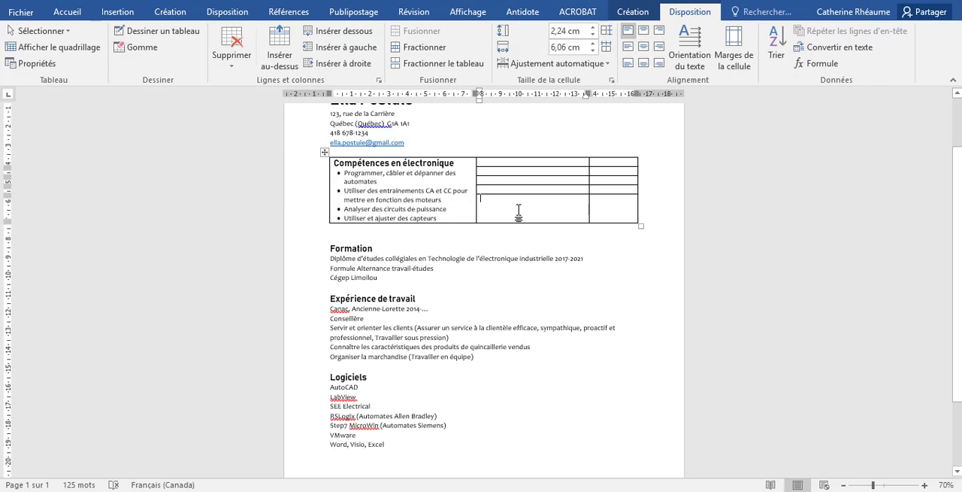
left_click(353, 387)
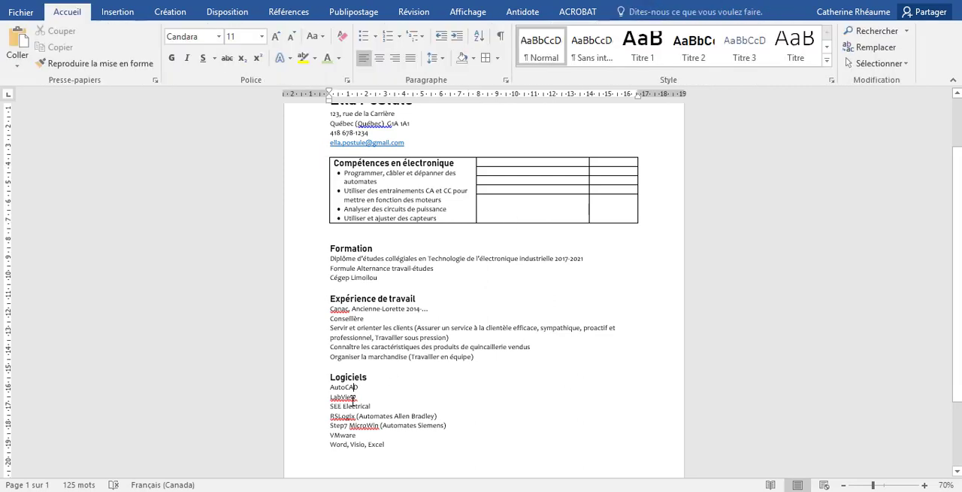
left_click(350, 440)
scroll(413, 451, "down", 2)
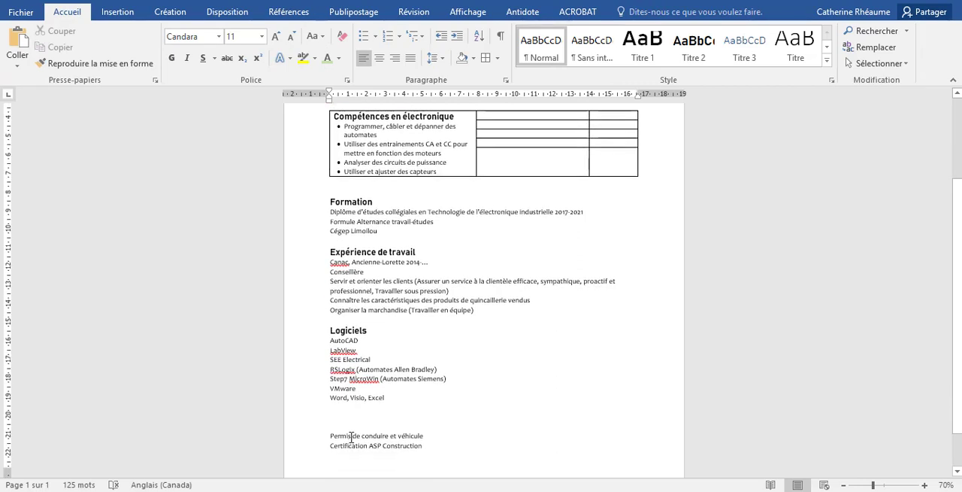
scroll(494, 300, "up", 2)
scroll(494, 300, "up", 1)
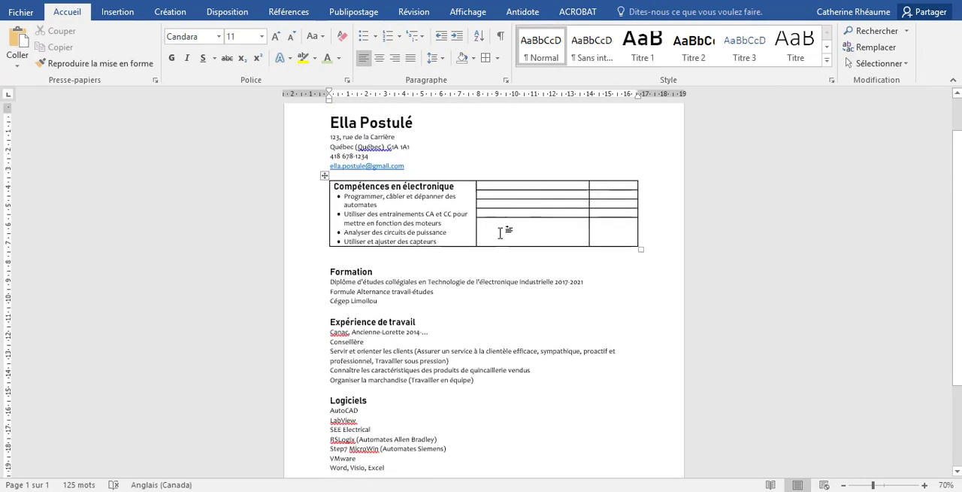
left_click_drag(500, 232, 595, 237)
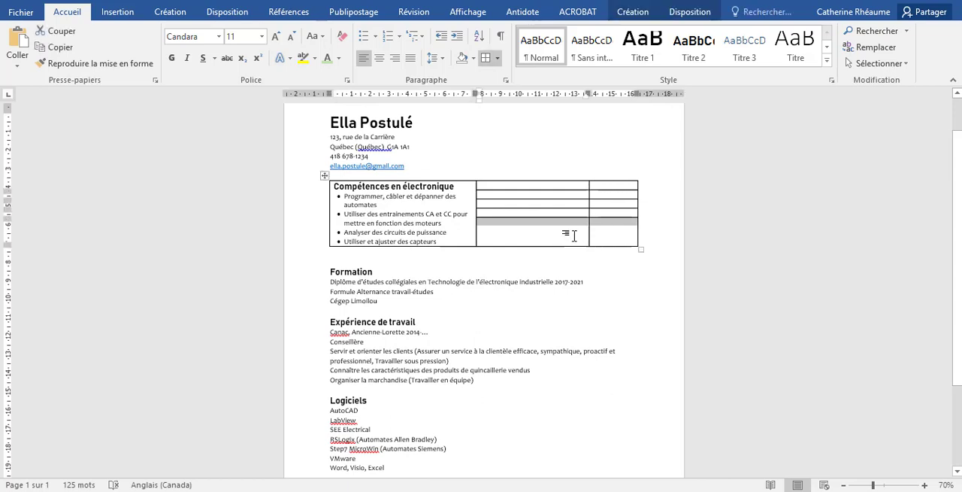
key("ctrl+z")
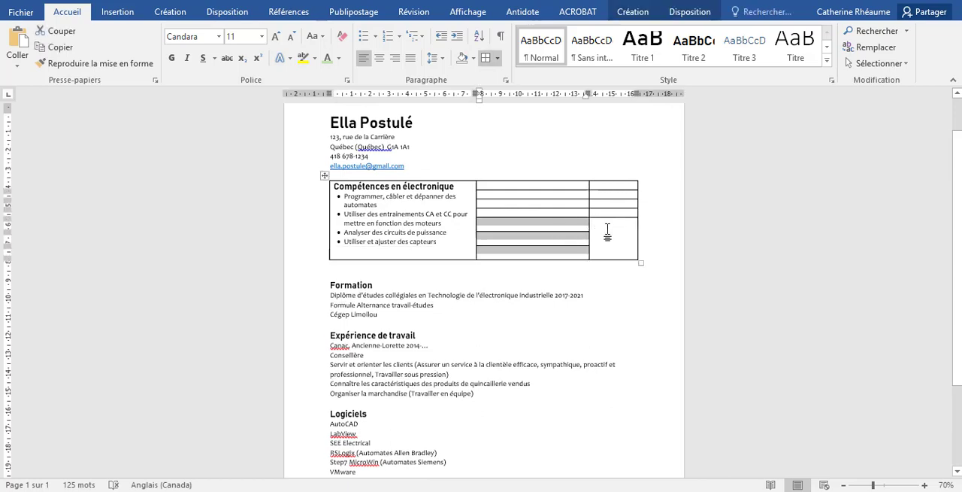
Split the last cell of the table's third column into 1 column and 3 rows
left_click(607, 230)
left_click_drag(577, 224, 601, 250)
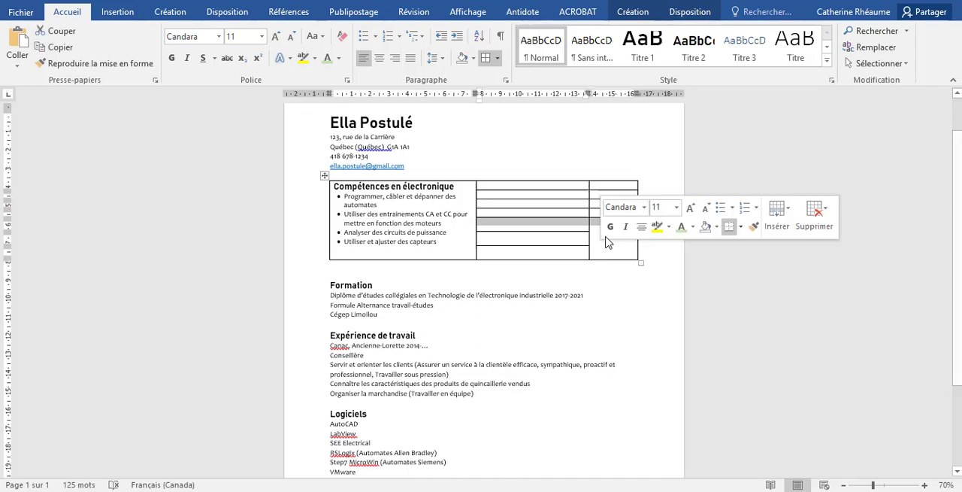
left_click(603, 247)
left_click(684, 12)
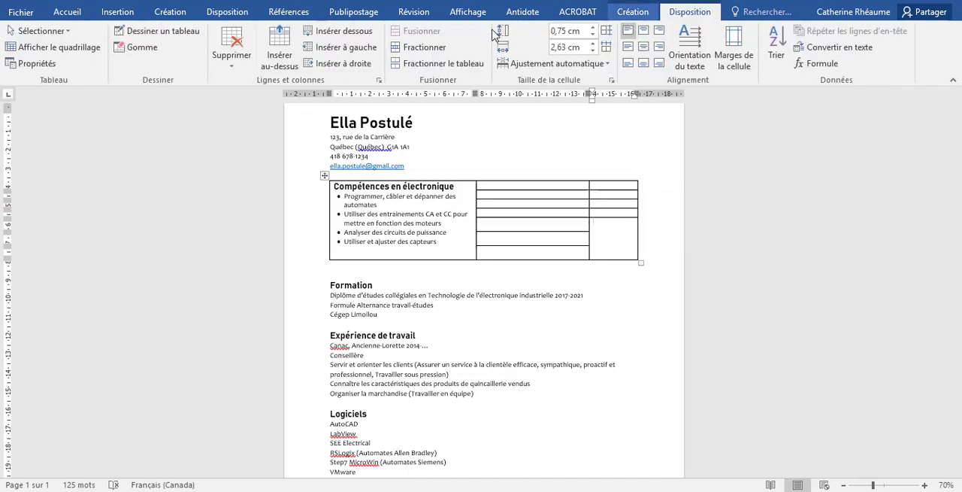
left_click(425, 47)
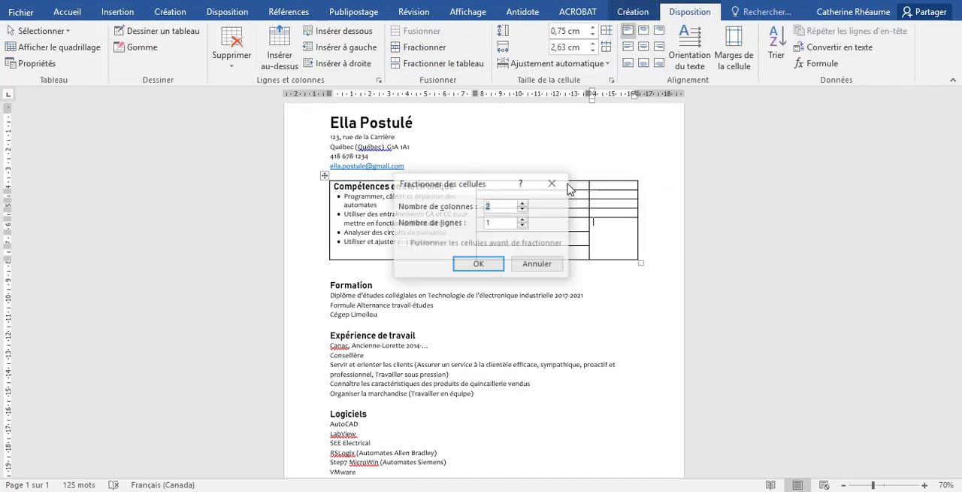
left_click(523, 209)
left_click(523, 219)
left_click(523, 219)
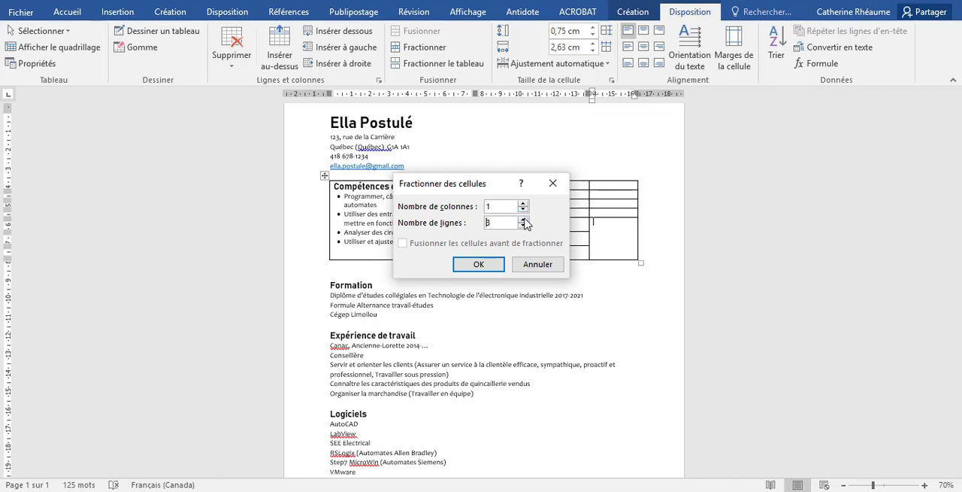
left_click(494, 265)
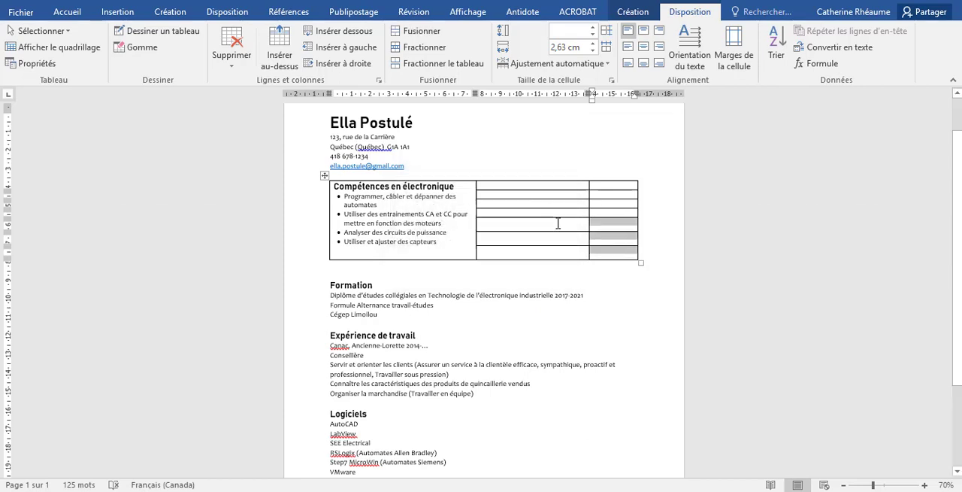
Set the row height of all cells in the table's second and third columns to 0,6 cm
left_click_drag(558, 224, 525, 195)
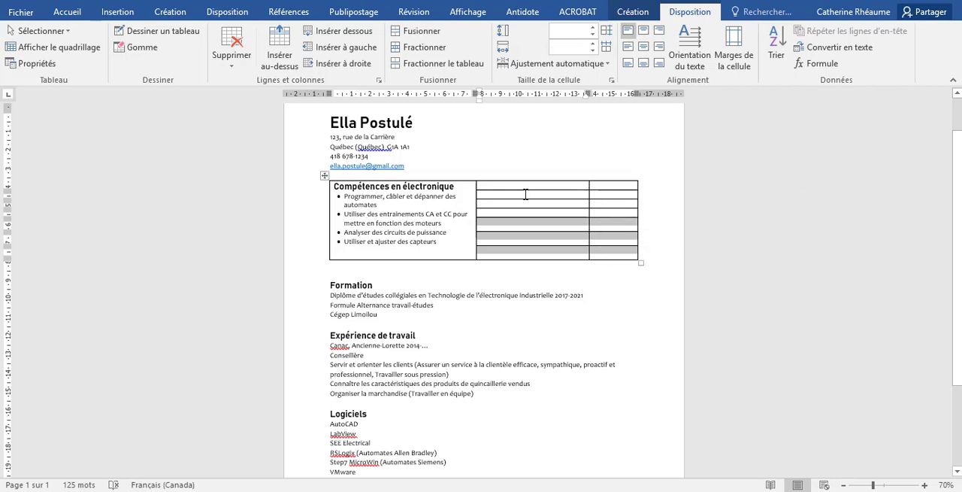
left_click(524, 184)
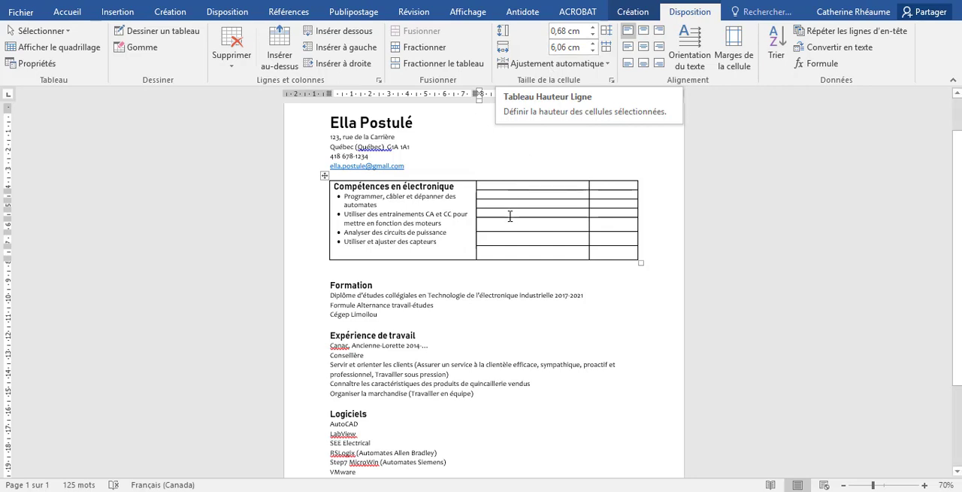
left_click_drag(501, 187, 606, 243)
left_click(593, 34)
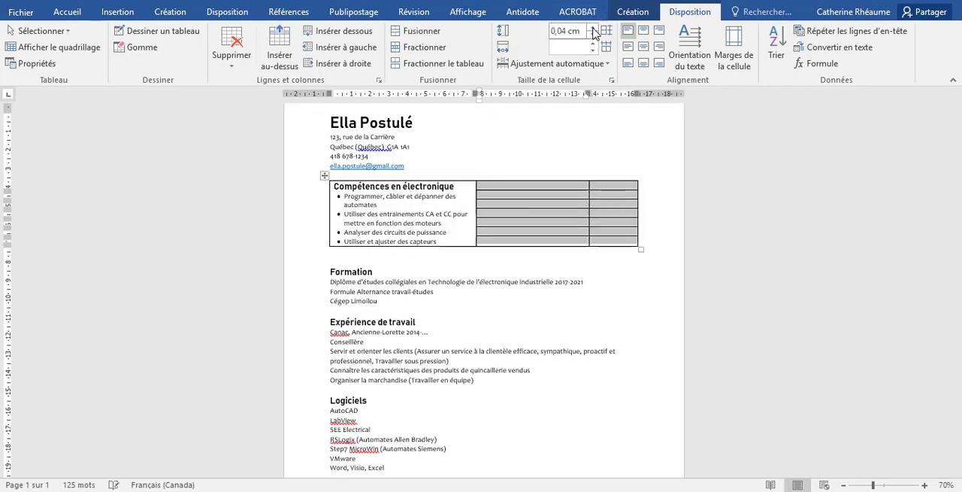
left_click(593, 27)
left_click(593, 29)
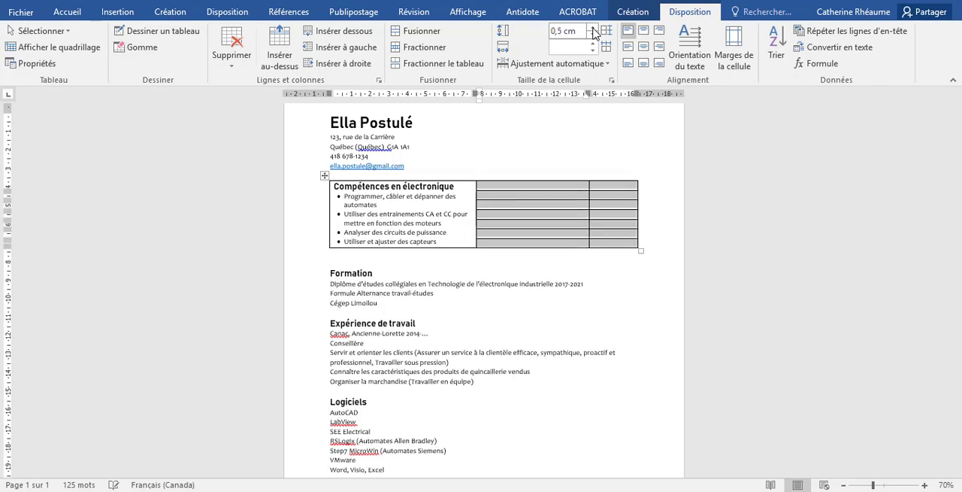
left_click(593, 29)
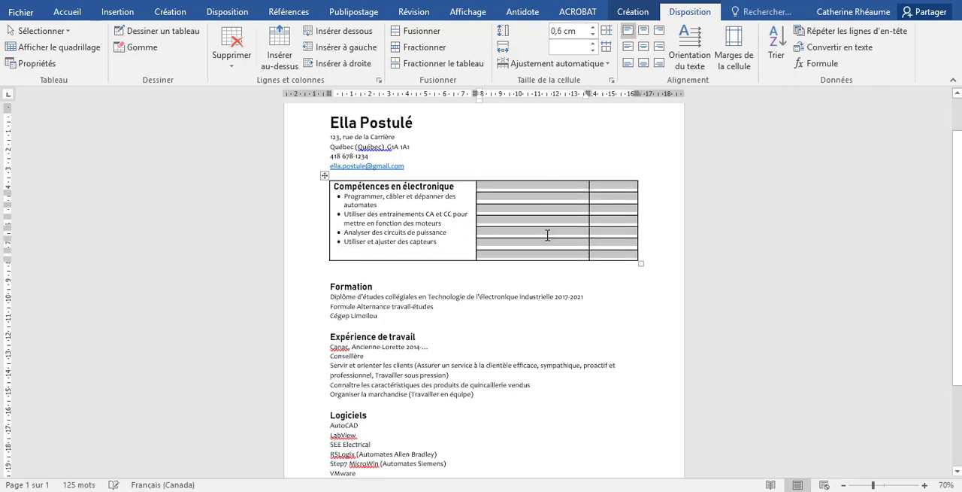
left_click(547, 236)
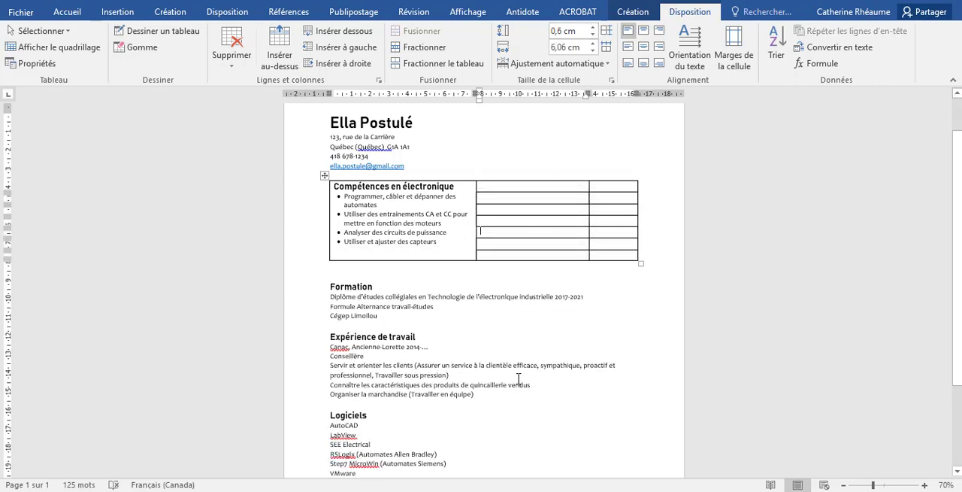
Move the "Logiciels" heading into the first cell of the table's second column, without an extra blank line
scroll(435, 390, "down", 2)
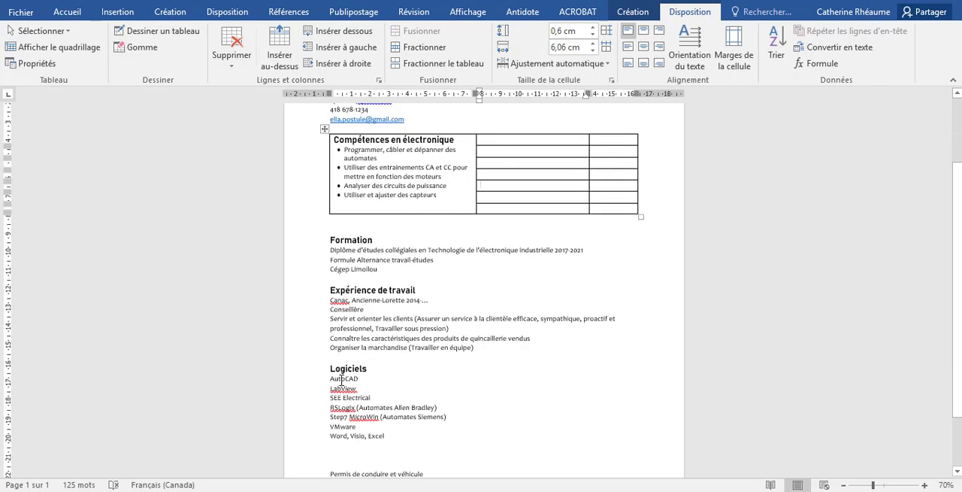
left_click_drag(331, 368, 366, 368)
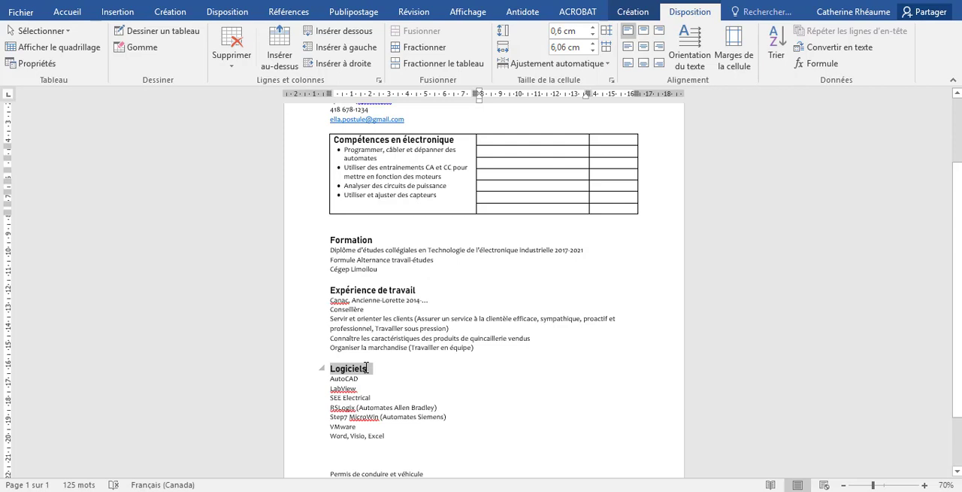
left_click_drag(367, 368, 366, 367)
key("ctrl+c")
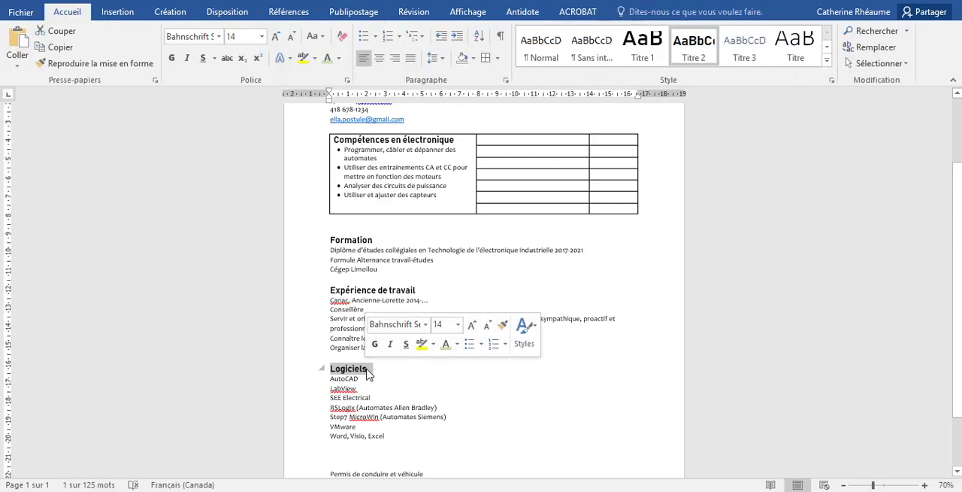
key("Delete")
left_click(524, 143)
key("ctrl+v")
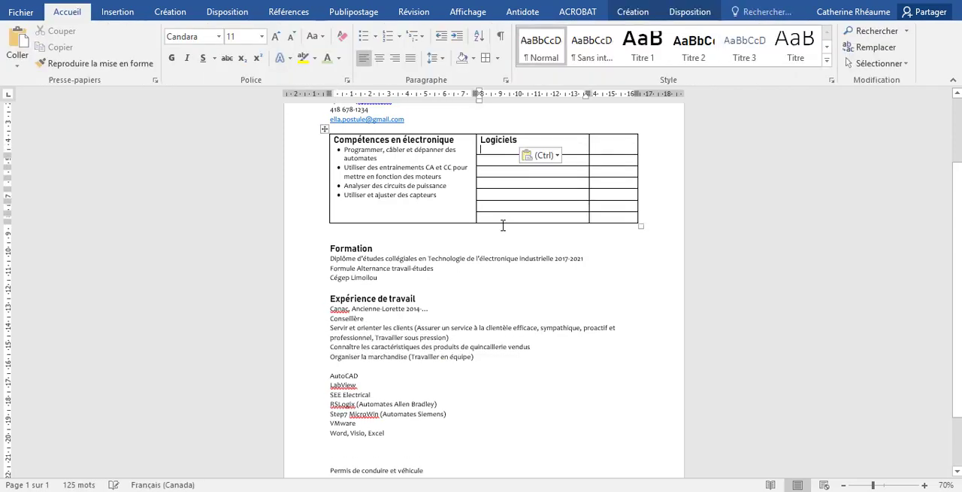
key("BackSpace")
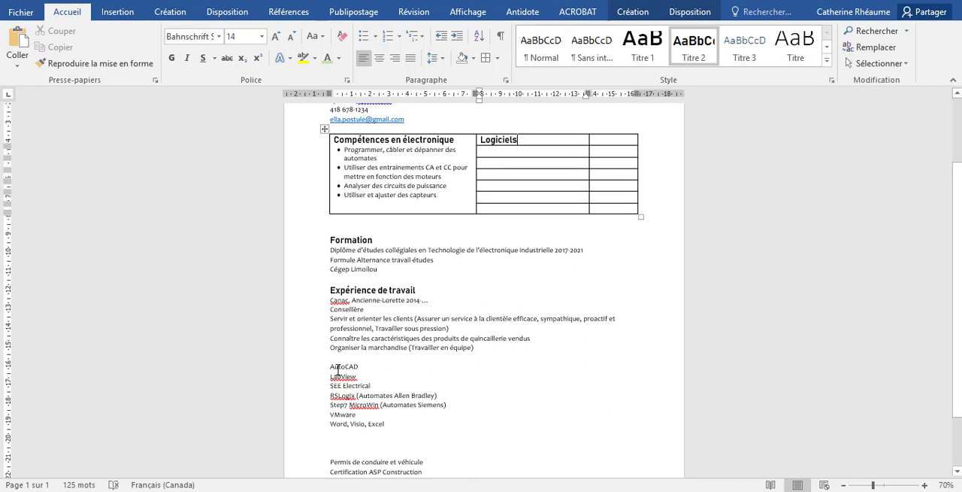
Move "AutoCAD" and "LabView" into the two cells directly below the "Logiciels" heading
left_click_drag(333, 368, 360, 373)
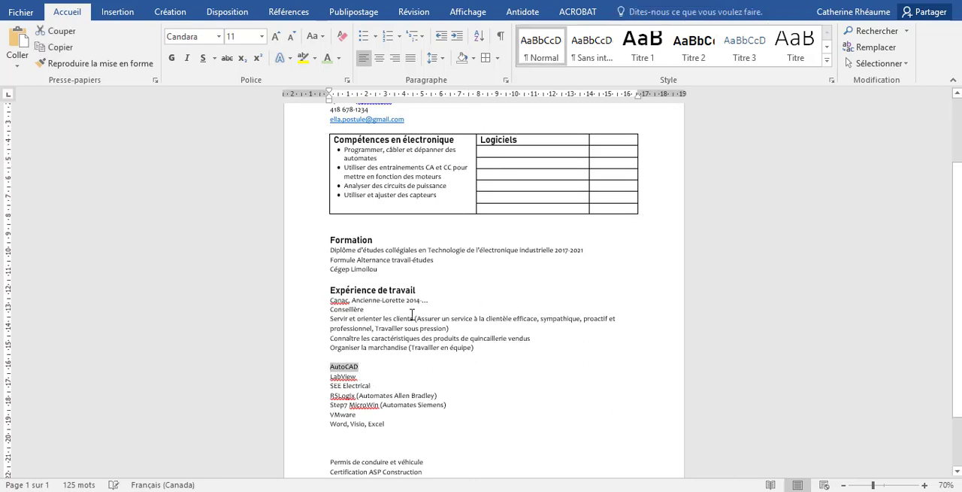
key("ctrl+x")
left_click(491, 153)
key("ctrl+v")
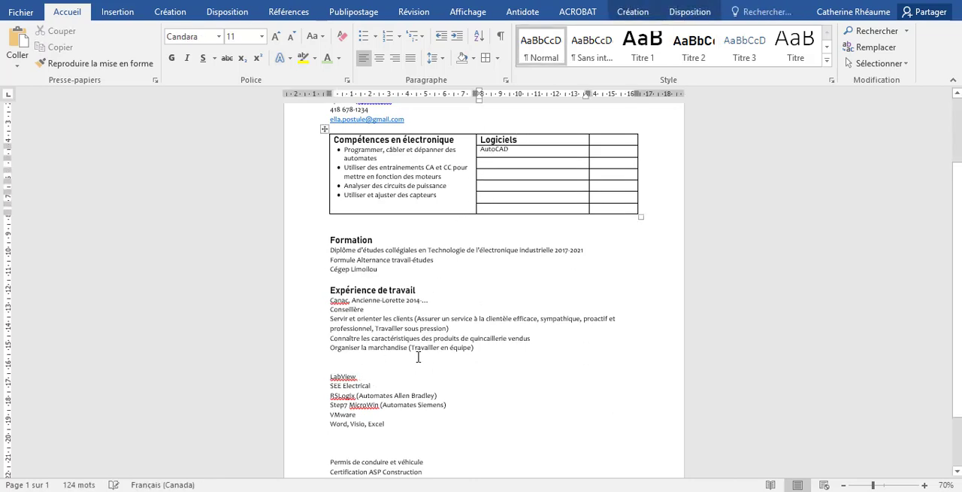
left_click_drag(331, 376, 358, 376)
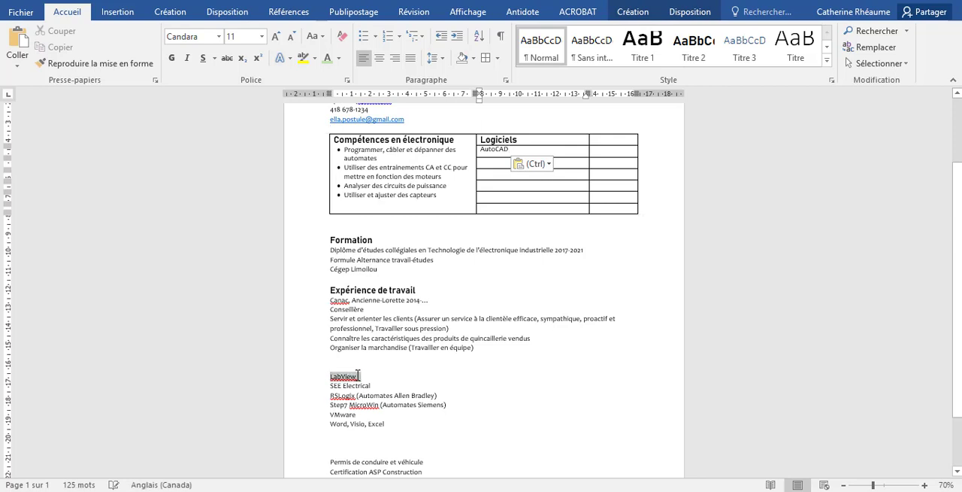
key("ctrl+x")
left_click(496, 163)
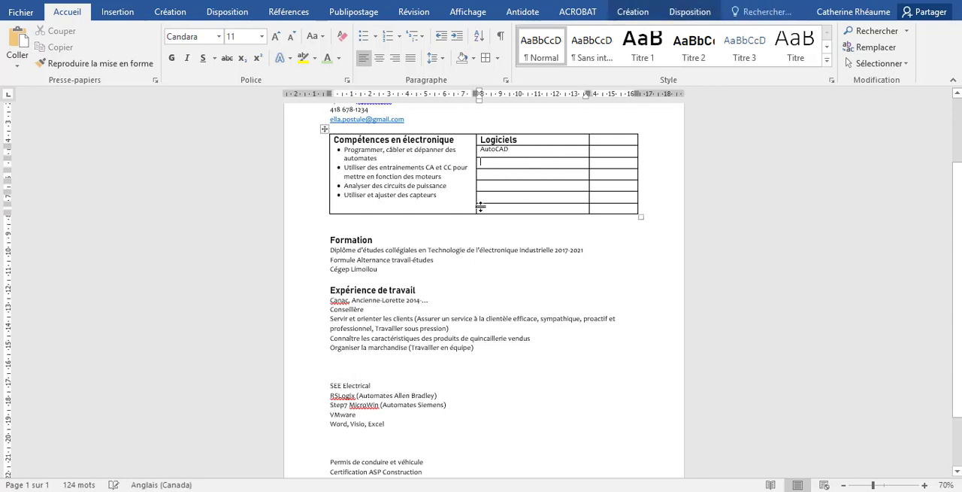
key("ctrl+v")
Move "SEE Electrical" and "RSLogix (Automates Allen Bradley)" into the next two cells of the "Logiciels" column
left_click_drag(331, 386, 373, 385)
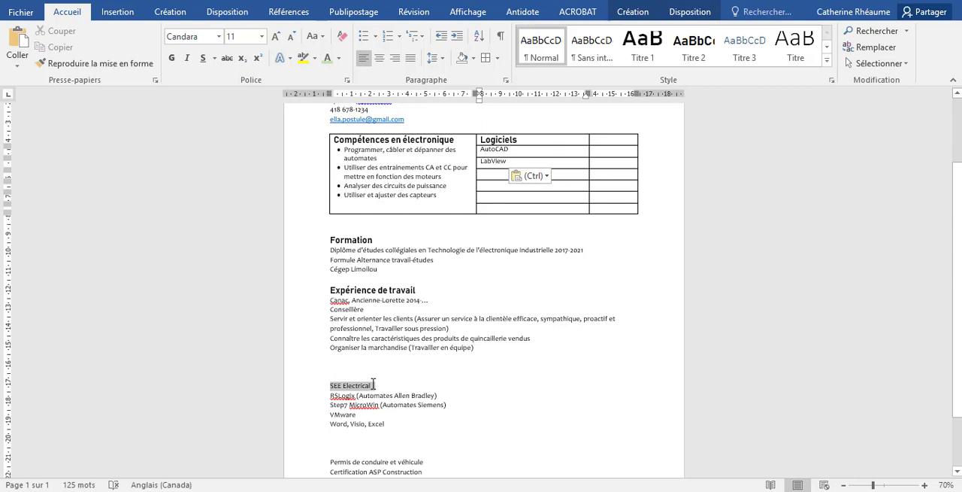
key("ctrl+x")
left_click(498, 173)
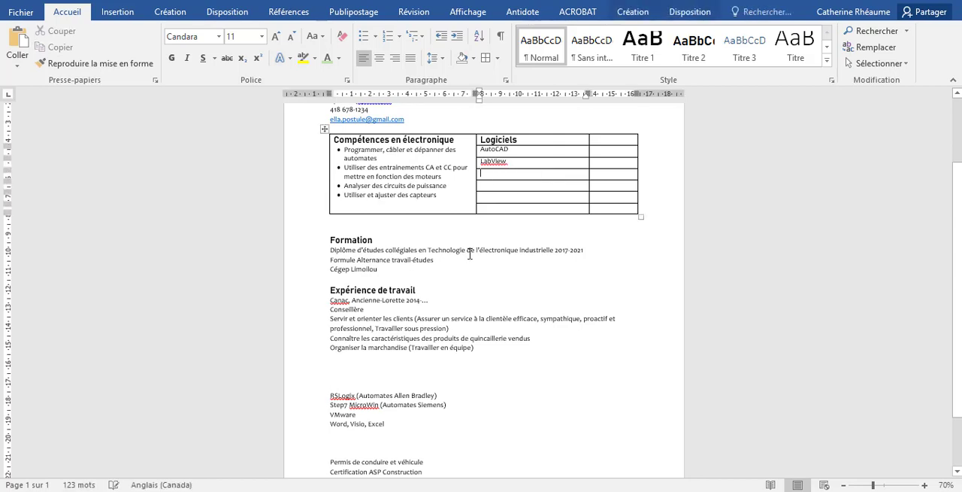
key("ctrl+v")
left_click_drag(328, 395, 442, 391)
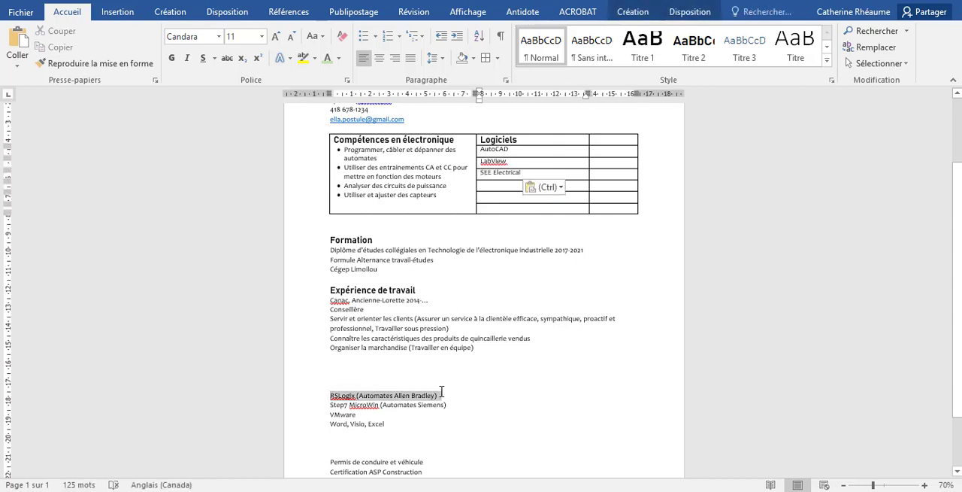
key("ctrl+x")
left_click(494, 185)
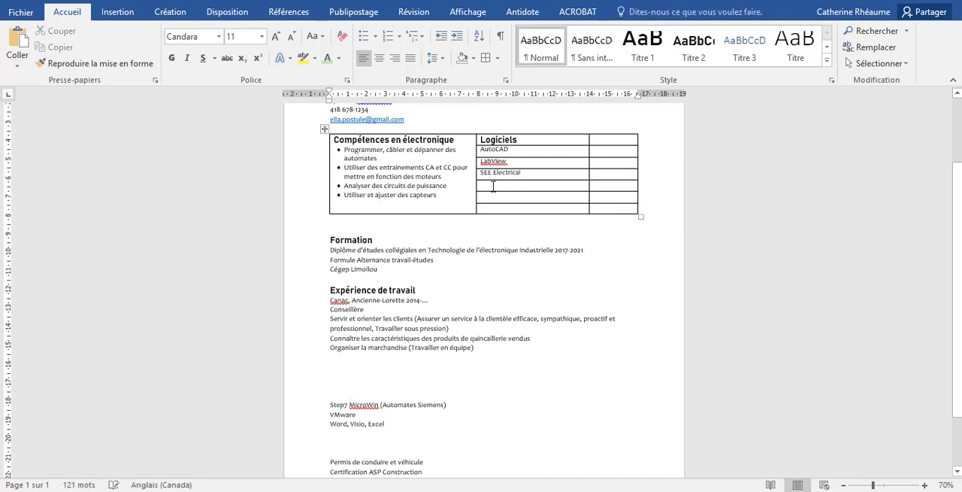
key("ctrl+v")
Move "Step7 MicroWin (Automates Siemens)" and "VMware" into the last two cells of the "Logiciels" column, removing the blank line after "VMware"
left_click_drag(432, 412, 449, 412)
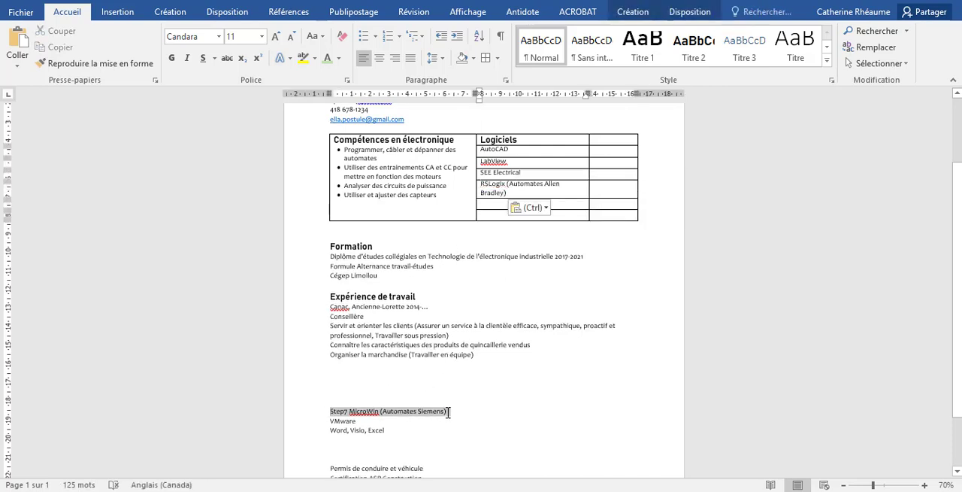
key("ctrl+x")
left_click(491, 205)
key("ctrl+v")
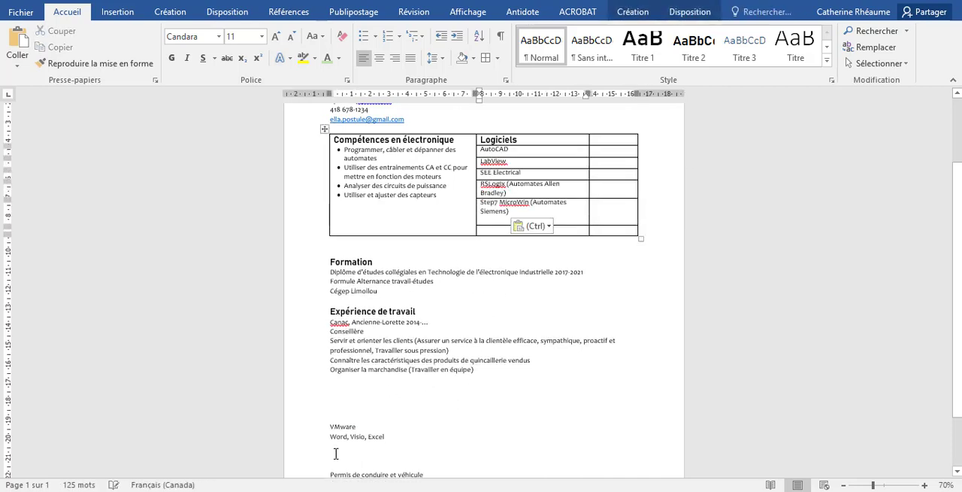
left_click_drag(331, 426, 357, 426)
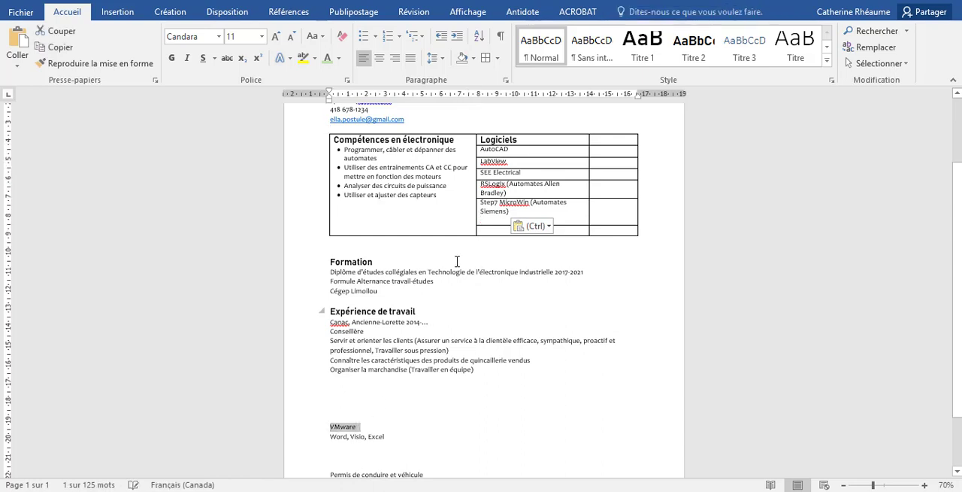
key("ctrl+x")
left_click(494, 228)
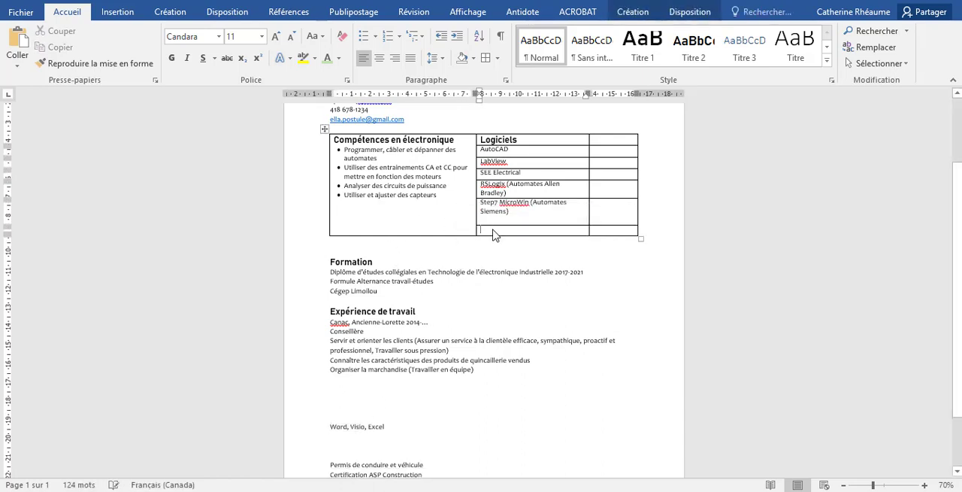
key("ctrl+v")
key("BackSpace")
Insert a table row below "VMware" and move "Word, Visio, Excel" into its second-column cell
right_click(489, 233)
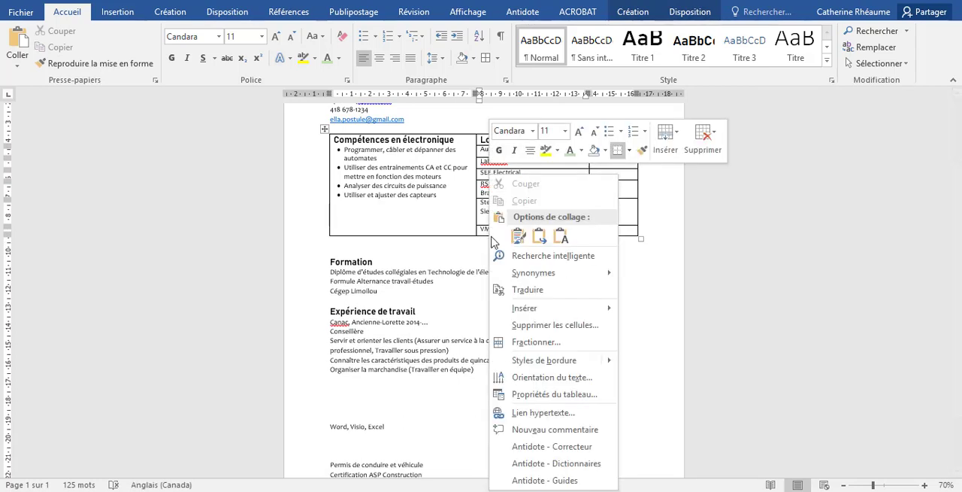
left_click(666, 139)
left_click(683, 188)
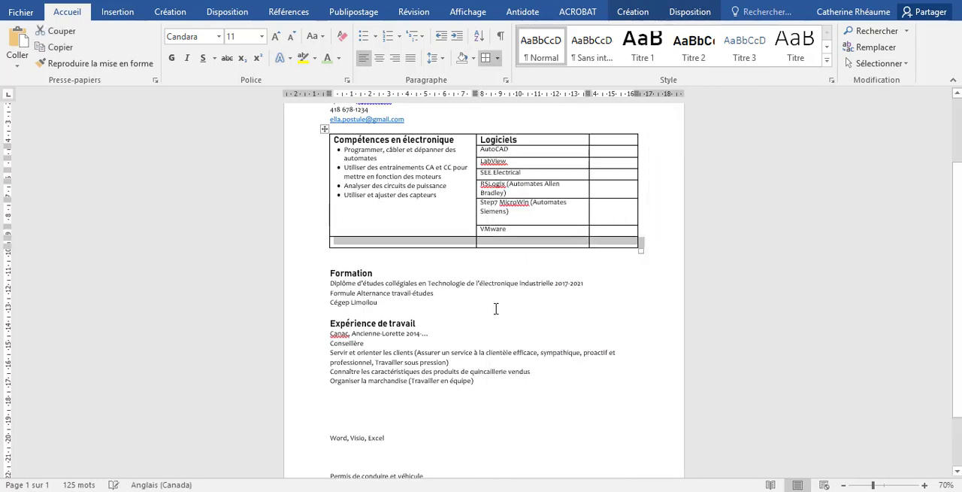
left_click(378, 344)
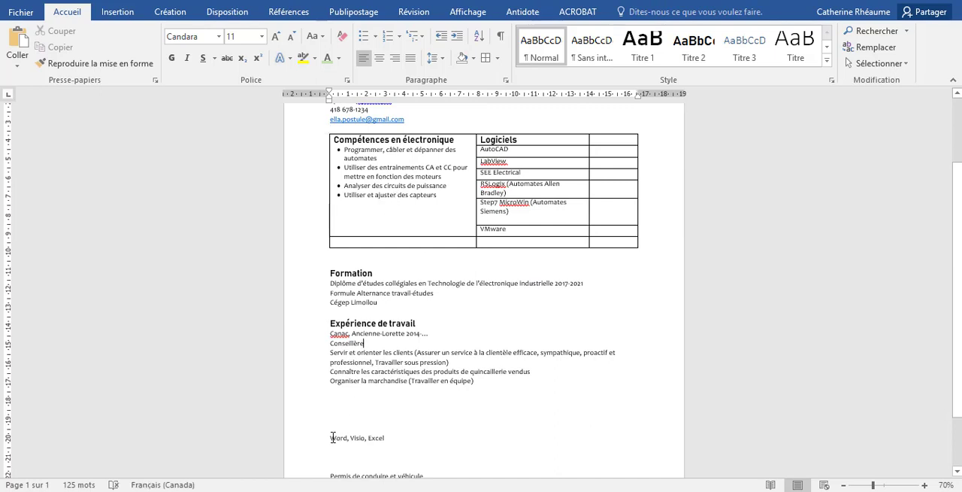
left_click(389, 436, "shift")
left_click_drag(357, 438, 486, 239)
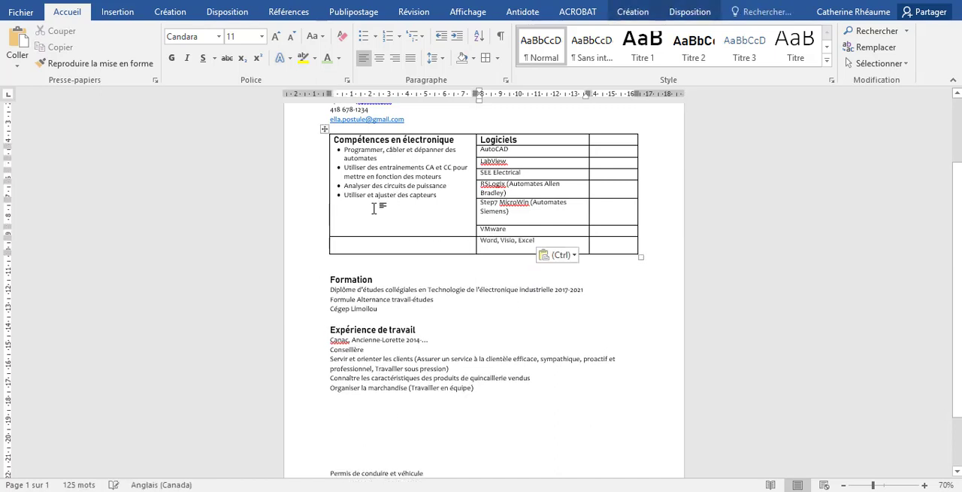
Merge the last row's empty first cell with the "Compétences en électronique" cell and delete the blank line after "Step7 MicroWin (Automates Siemens)"
left_click_drag(374, 208, 380, 242)
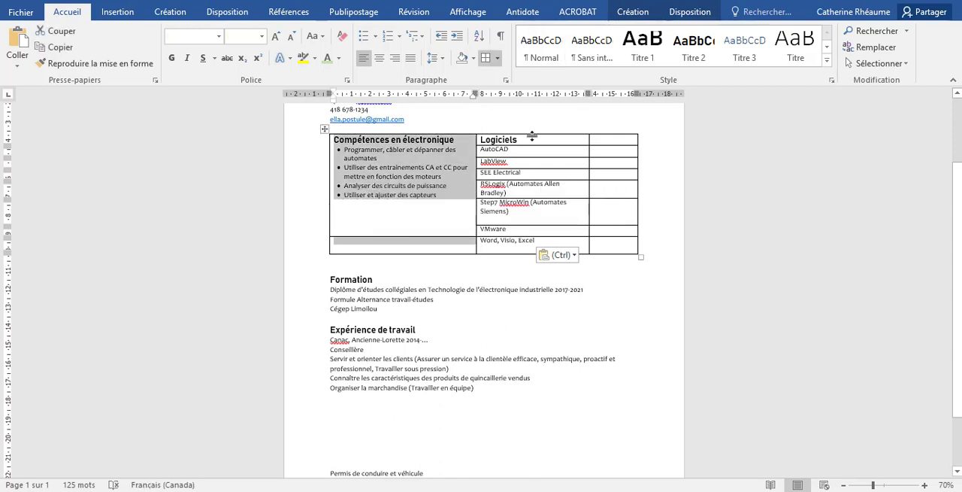
left_click(690, 11)
left_click(421, 31)
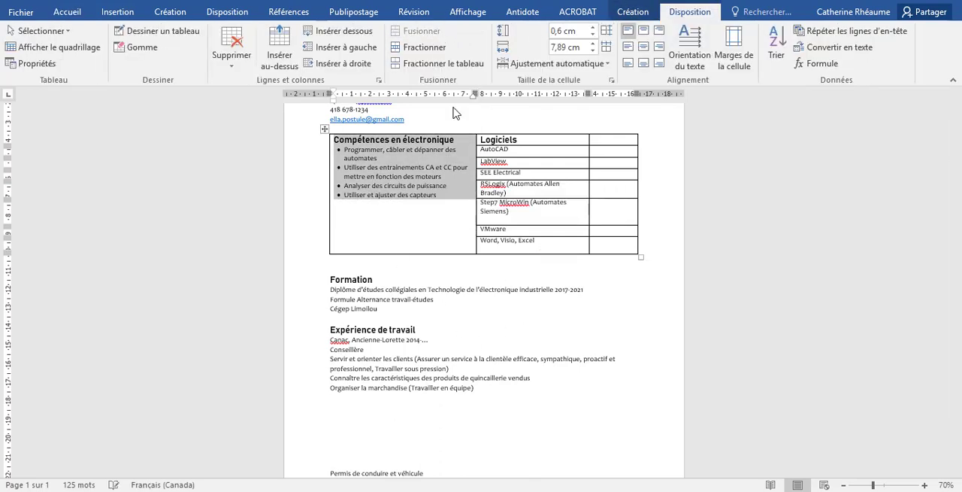
left_click(509, 215)
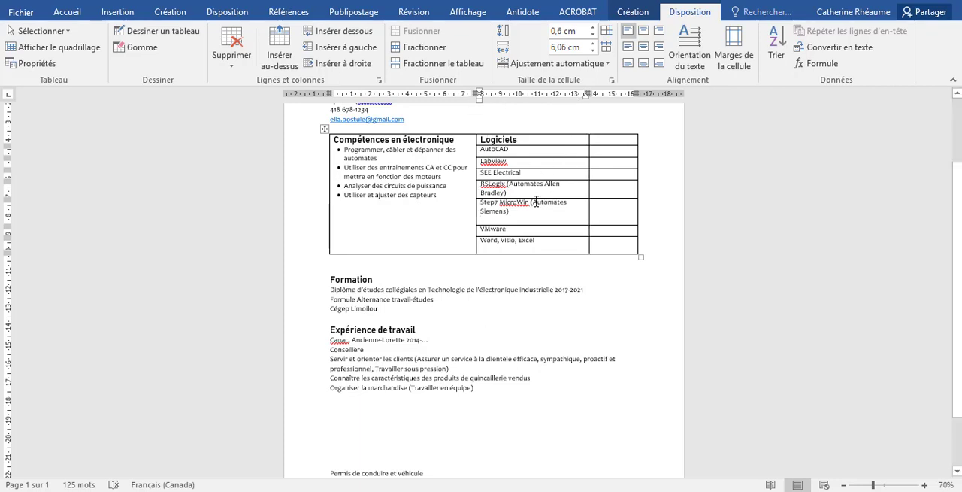
key("BackSpace")
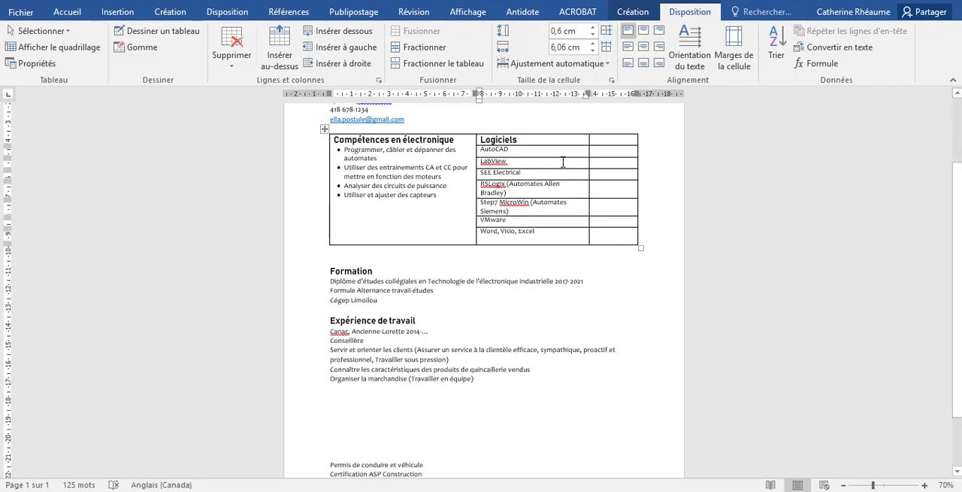
Insert the solid black square symbol, Webdings character 103, in the empty third-column cell beside "AutoCAD"
left_click(603, 152)
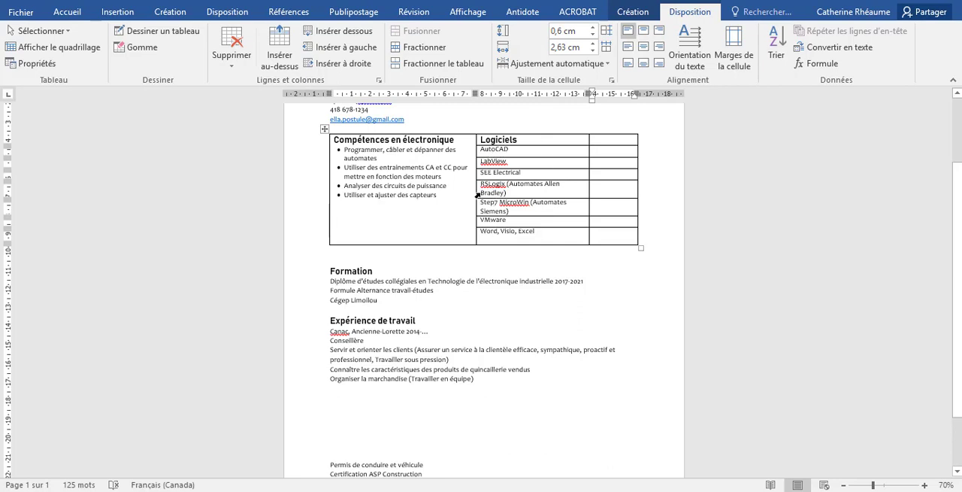
left_click(67, 12)
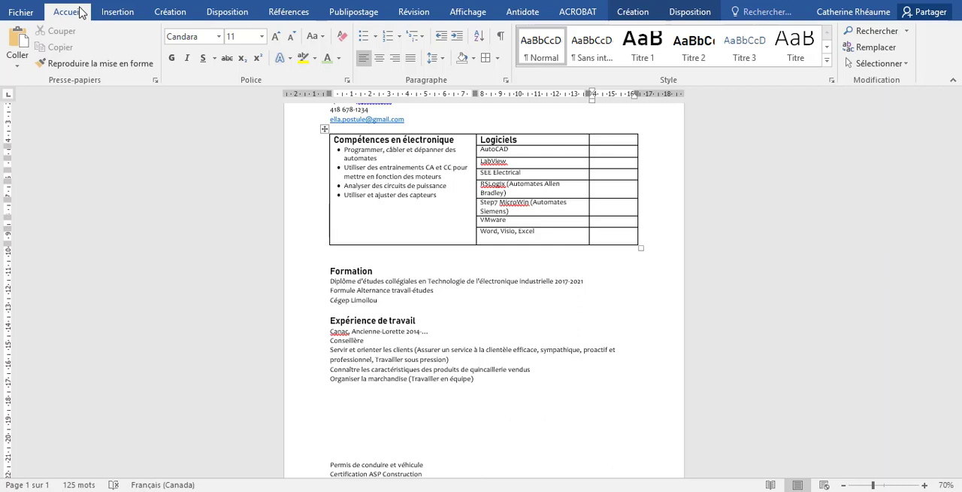
left_click(118, 13)
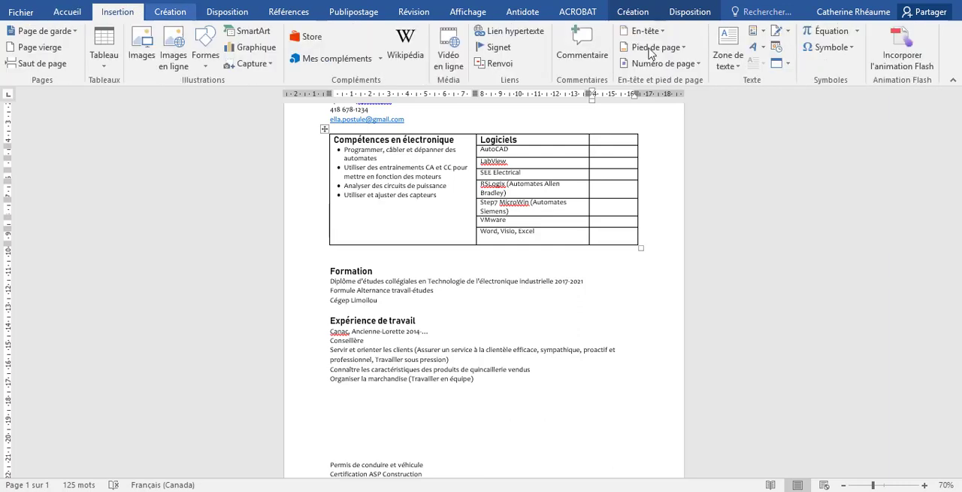
left_click(841, 48)
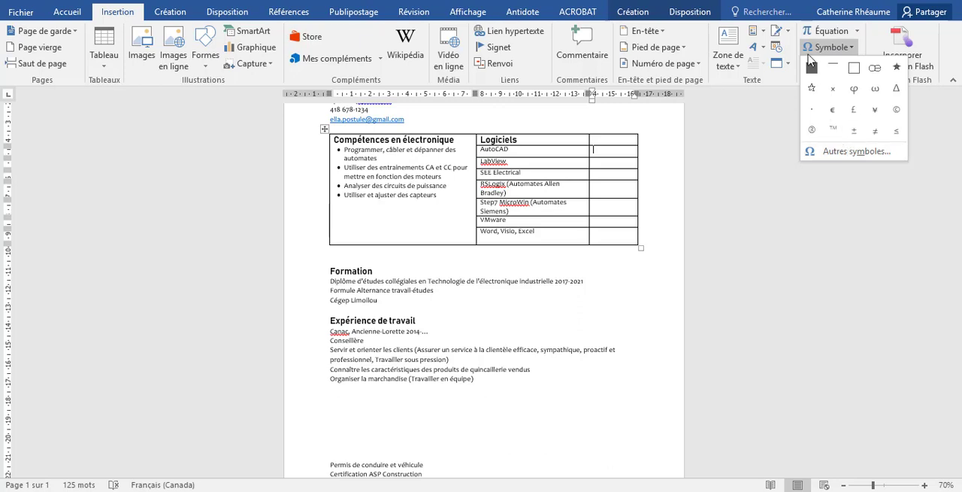
left_click(843, 155)
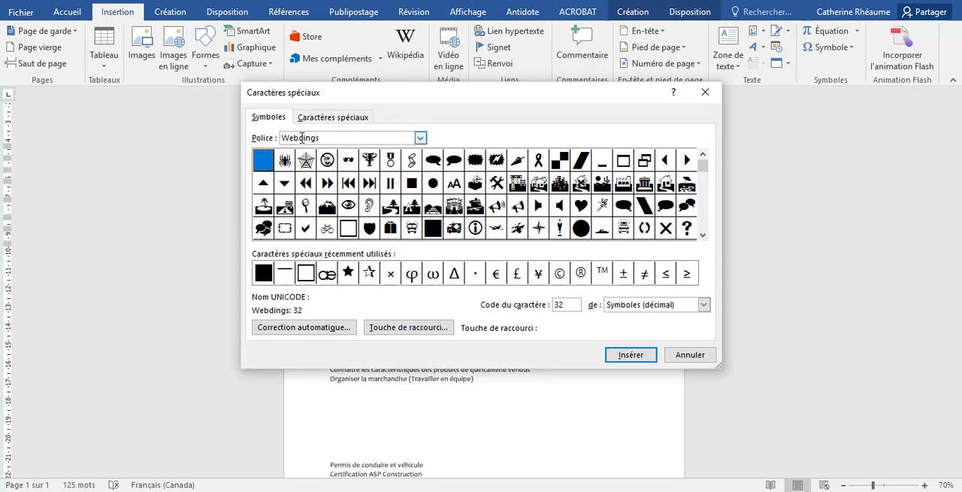
left_click(420, 138)
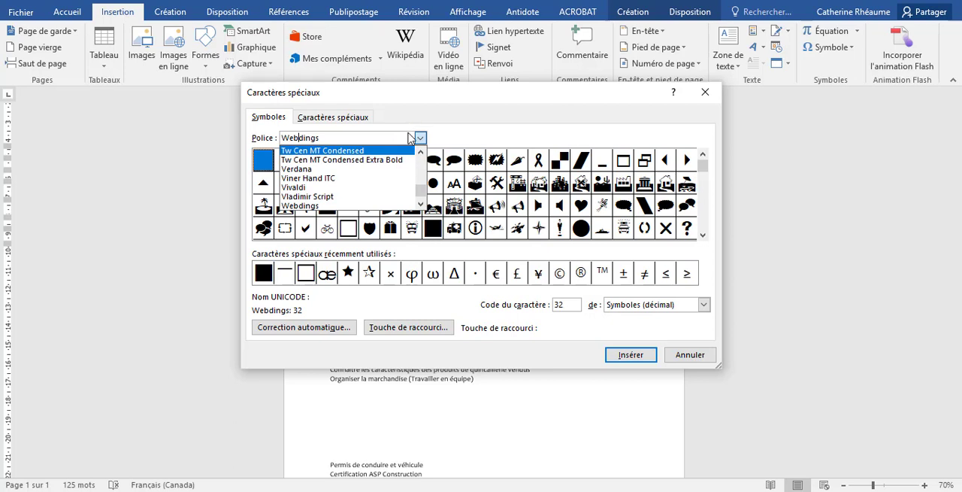
left_click(396, 205)
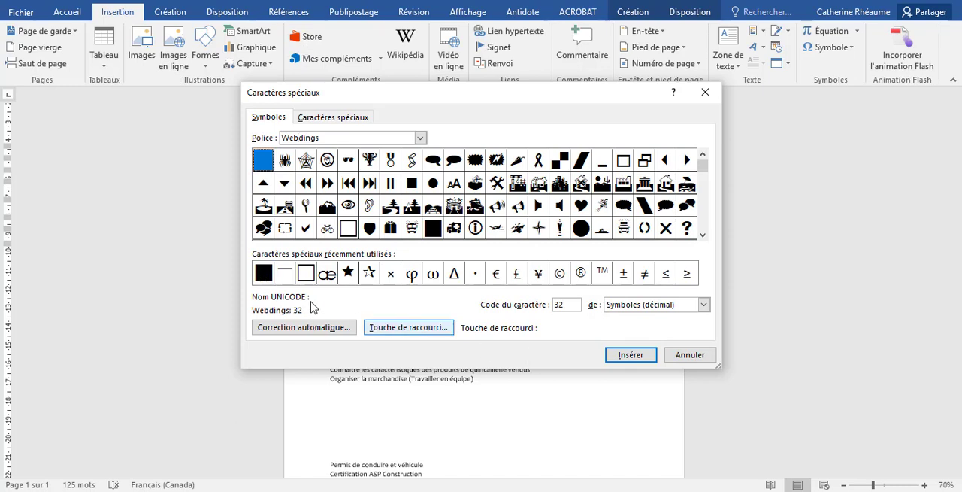
left_click(261, 272)
left_click(628, 354)
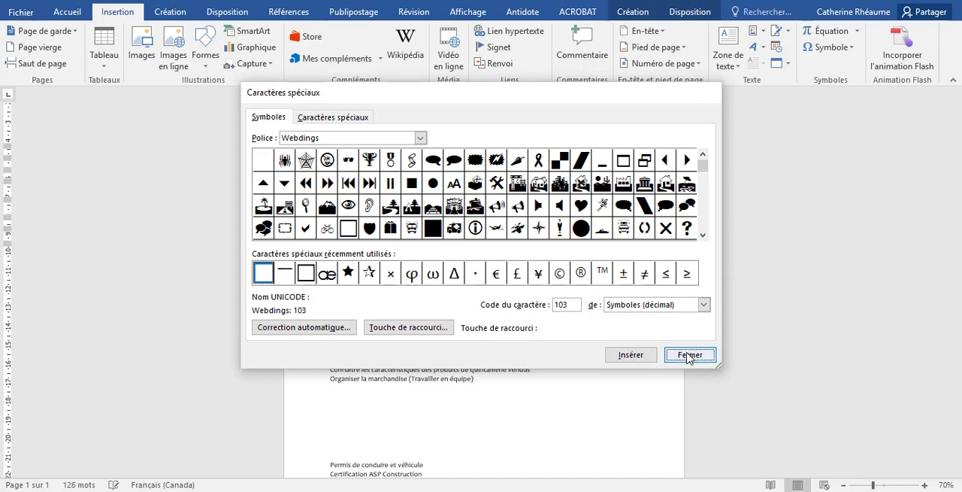
left_click(689, 354)
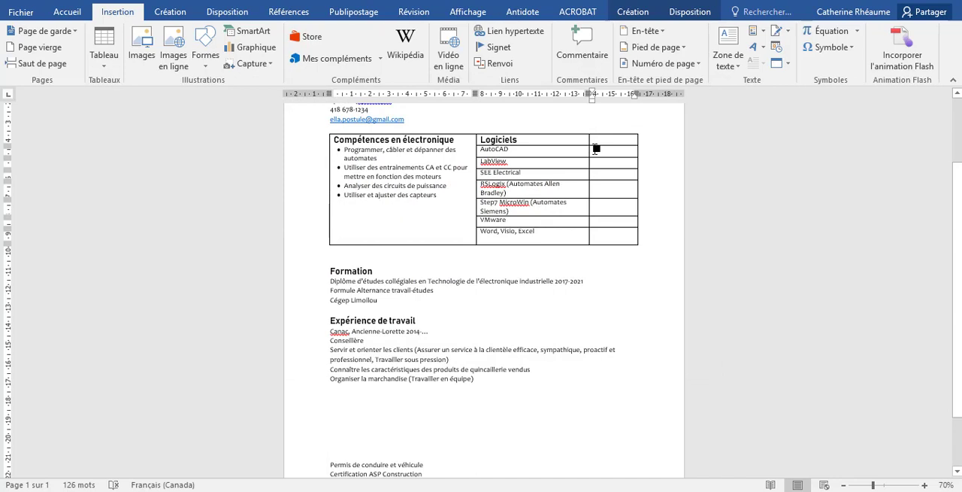
Duplicate the black square beside "AutoCAD" to form a bar of five squares
double_click(596, 150)
left_click(615, 153)
key("ctrl+v")
key("ctrl+v")
key("ctrl+v")
key("ctrl+v")
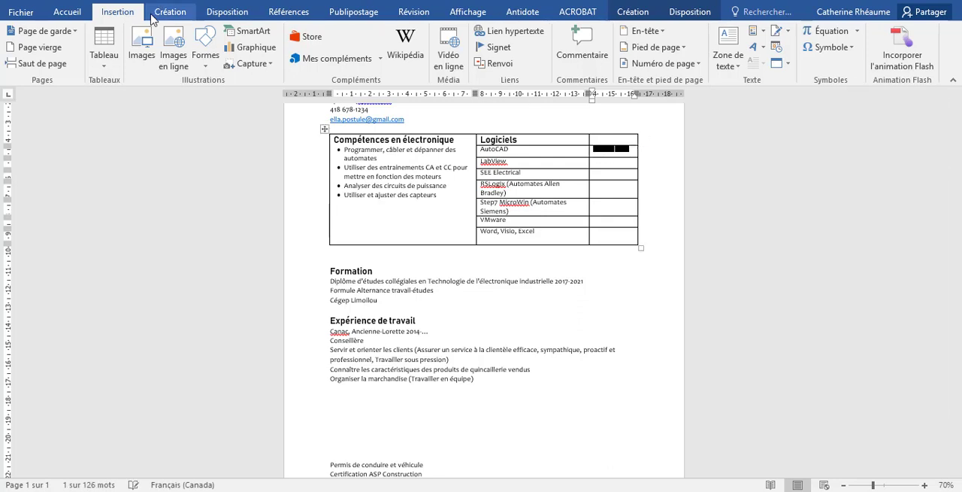
Set the font color of the whole five-square bar beside "AutoCAD" to standard green
left_click(70, 12)
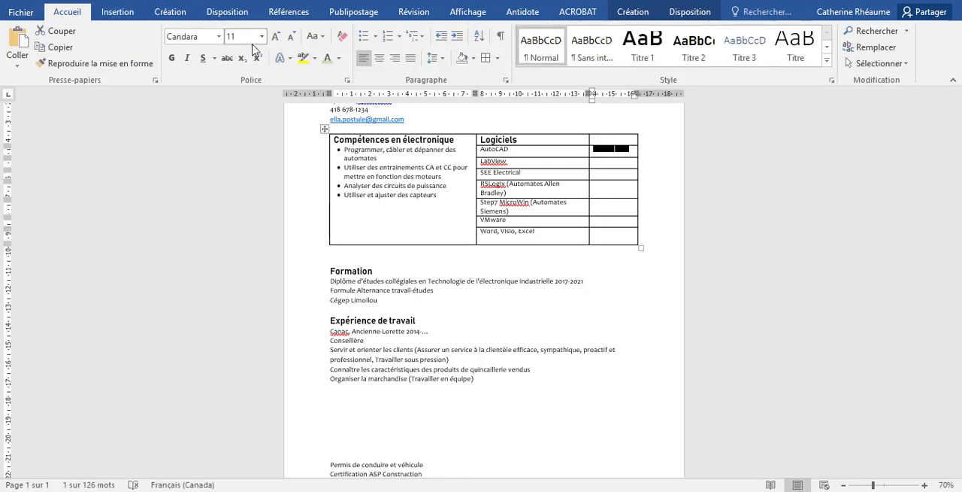
left_click(338, 58)
left_click(387, 185)
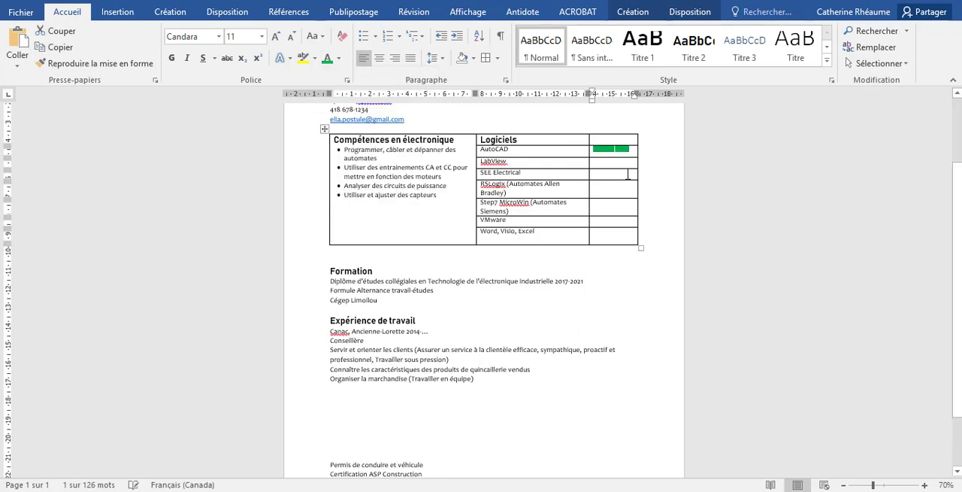
Recolor the last square of the "AutoCAD" bar with the second-lightest tint of the theme's green
left_click(624, 152)
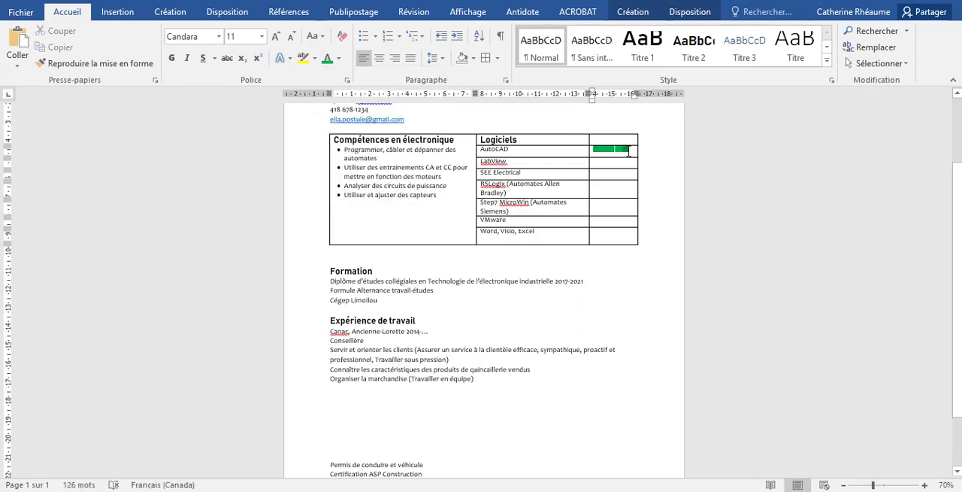
left_click_drag(629, 151, 620, 151)
left_click(338, 58)
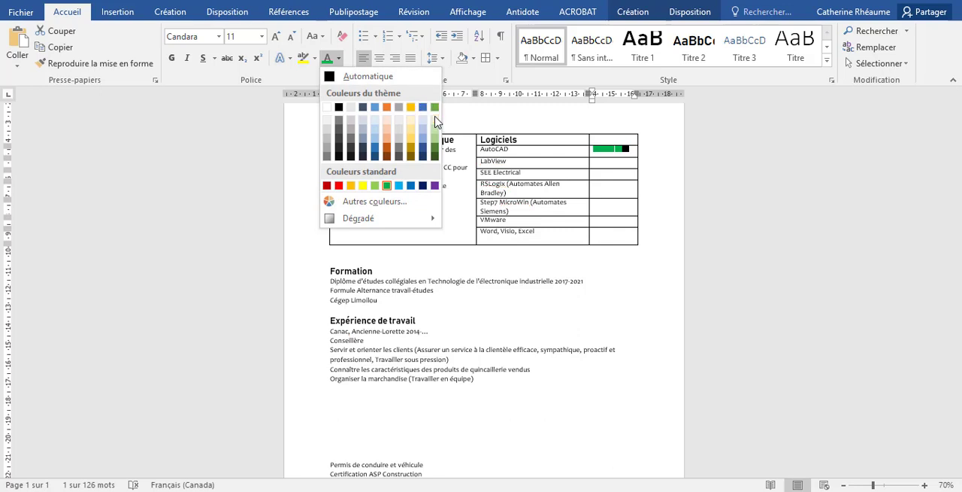
left_click(435, 121)
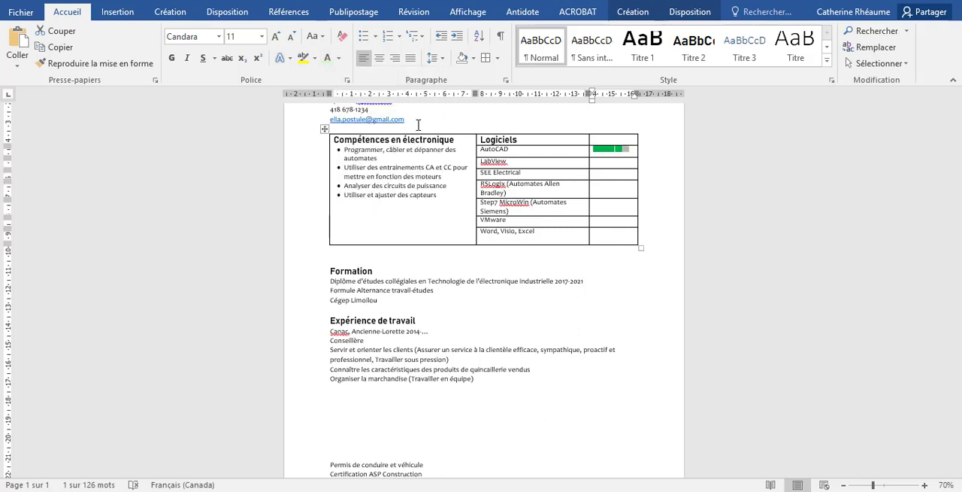
left_click(340, 58)
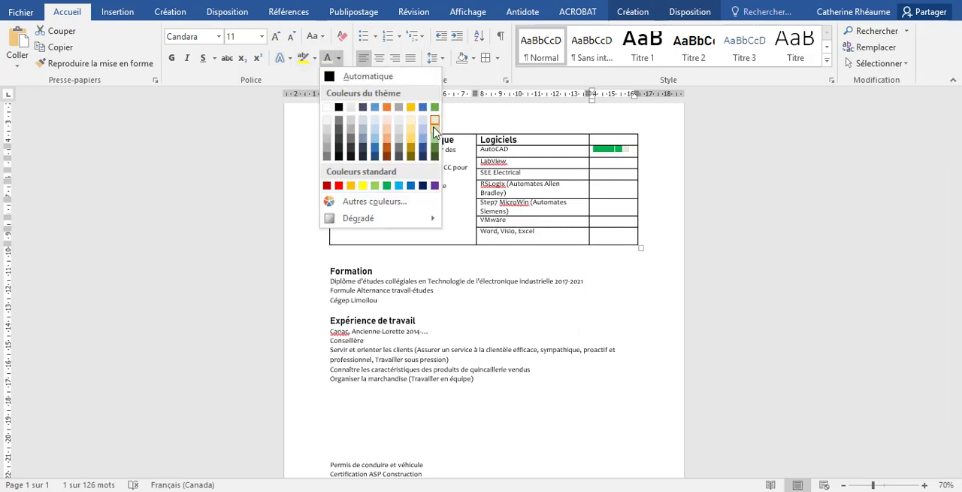
left_click(436, 131)
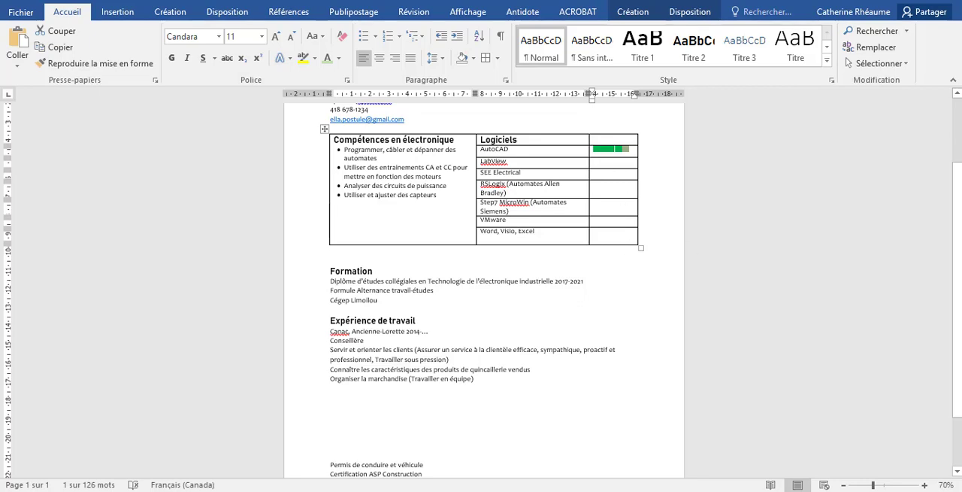
Copy the "AutoCAD" rating bar into the third-column cells beside "LabView", "SEE Electrical" and "RSLogix (Automates Allen Bradley)"
left_click(925, 486)
left_click(925, 486)
left_click(924, 486)
left_click(925, 486)
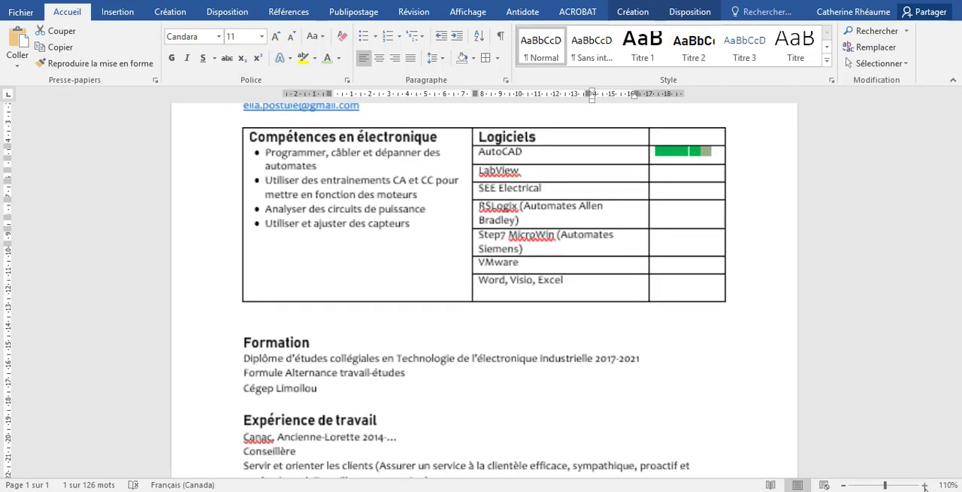
left_click(924, 485)
left_click(925, 486)
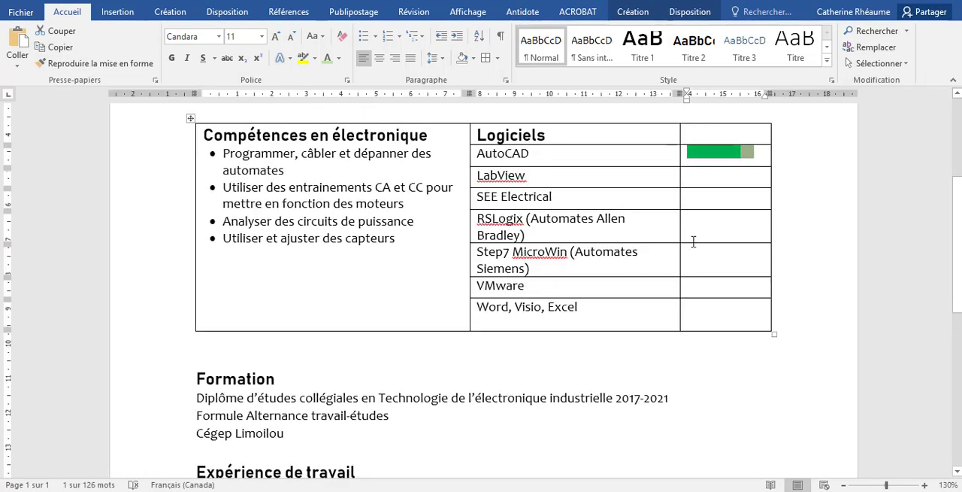
left_click(747, 154)
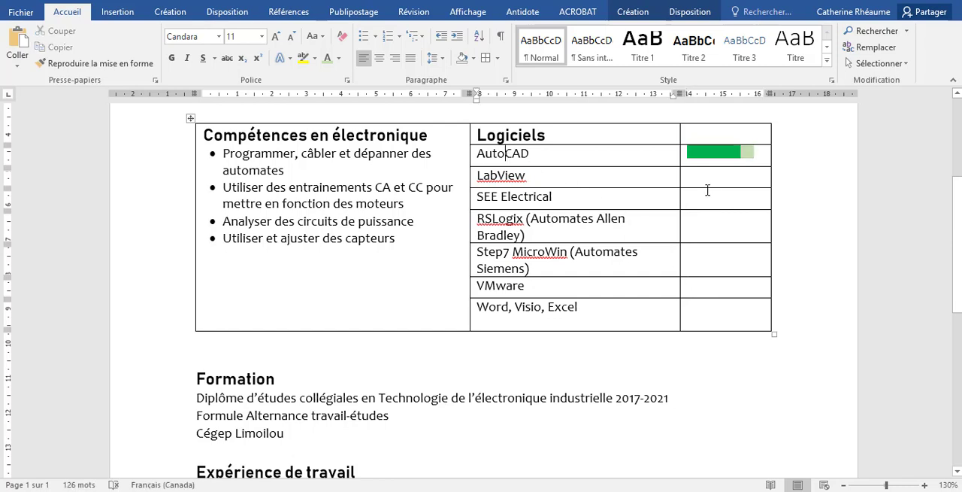
left_click_drag(747, 156, 688, 155)
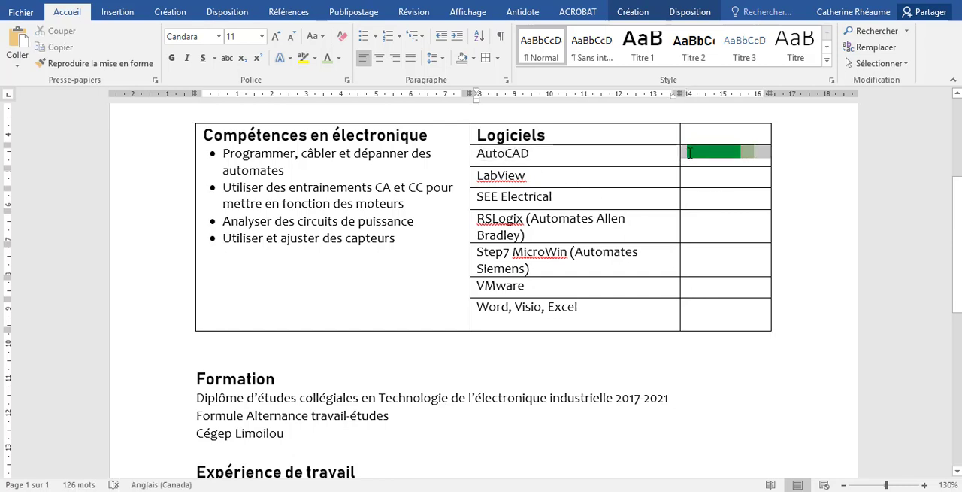
left_click(694, 179)
key("ctrl+v")
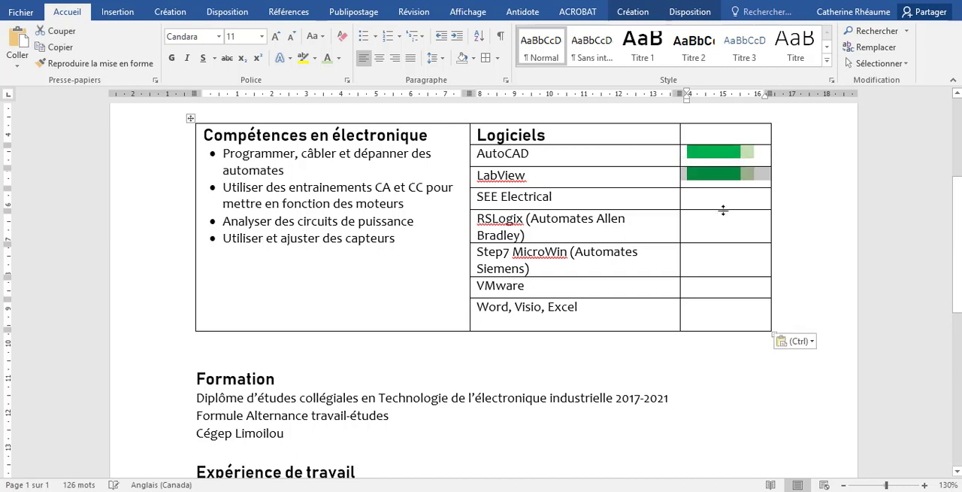
left_click(713, 205)
key("ctrl+v")
left_click(709, 224)
key("ctrl+v")
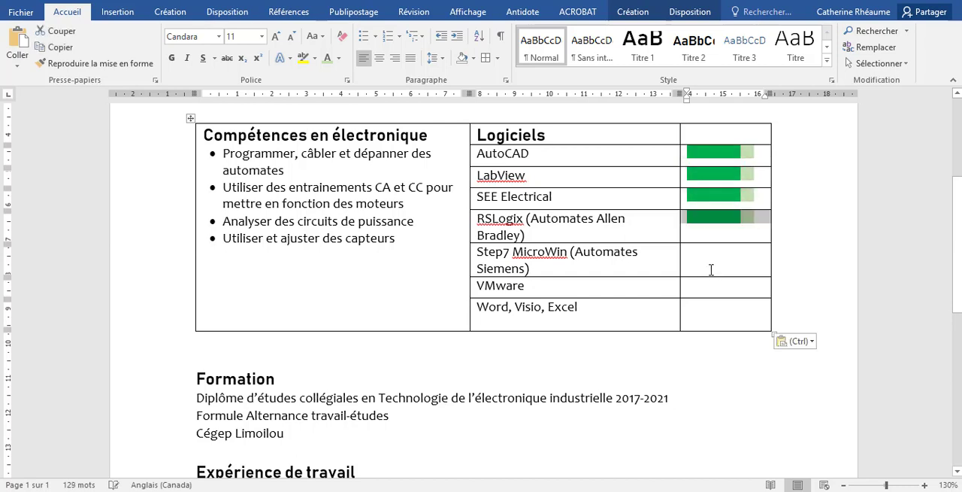
Paste the same rating bar beside "Step7 MicroWin (Automates Siemens)", "VMware" and "Word, Visio, Excel"
left_click(709, 268)
key("ctrl+v")
left_click(710, 285)
key("ctrl+v")
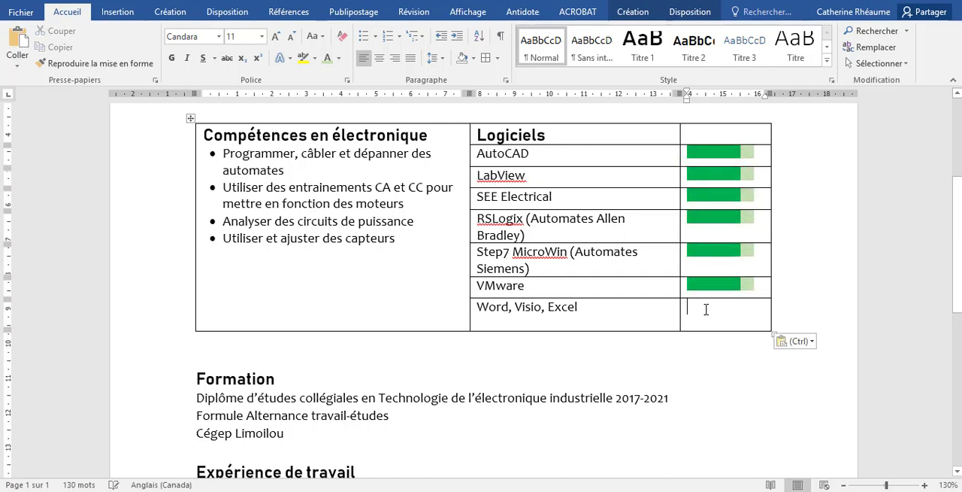
left_click(707, 310)
key("ctrl+v")
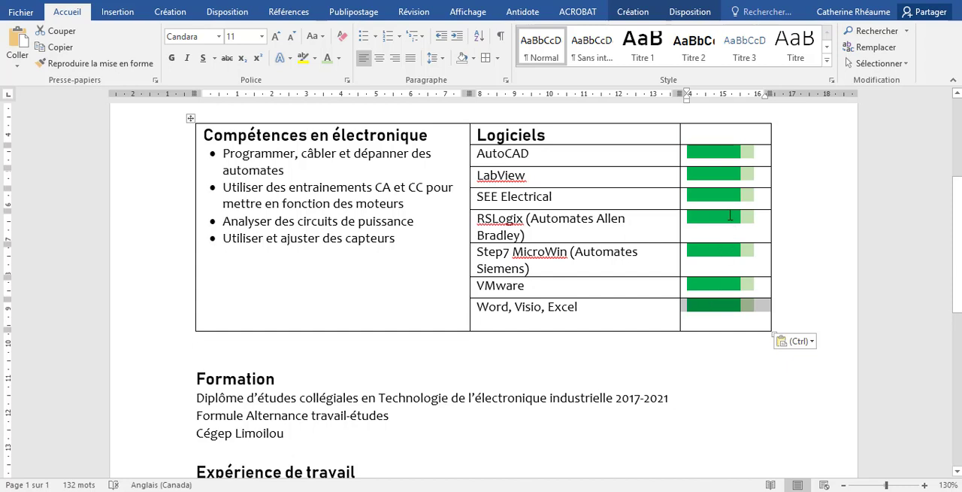
Recolor the fourth square of the "RSLogix" bar light green and the last square of the "SEE Electrical" bar standard green
left_click_drag(730, 216, 740, 217)
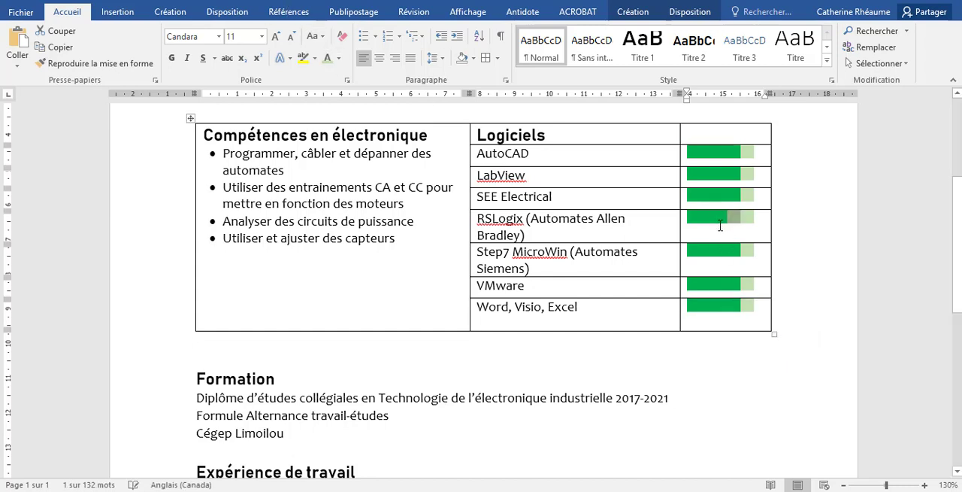
left_click(740, 254)
left_click_drag(740, 200, 755, 199)
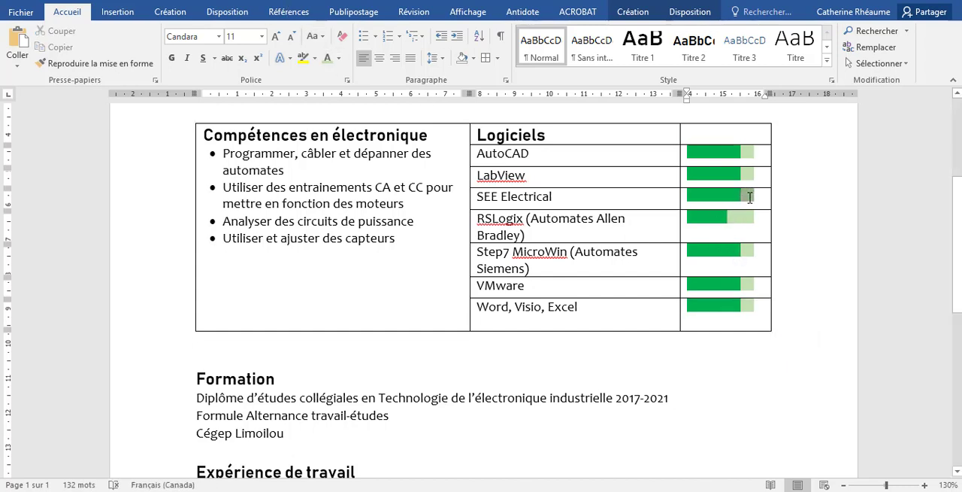
left_click(339, 58)
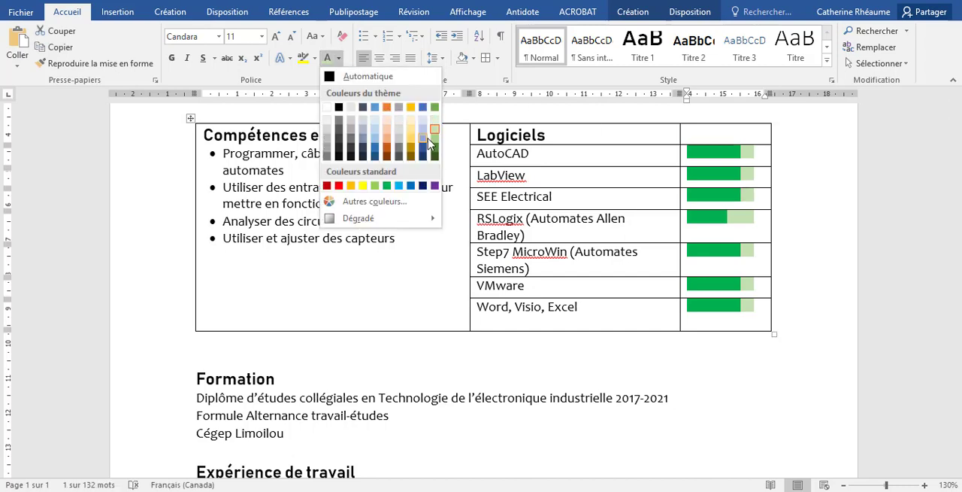
left_click(610, 270)
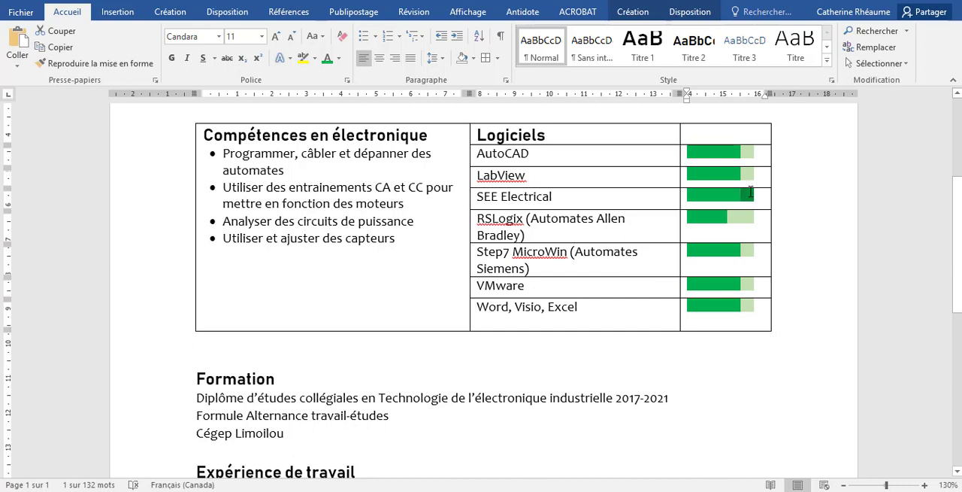
left_click(339, 58)
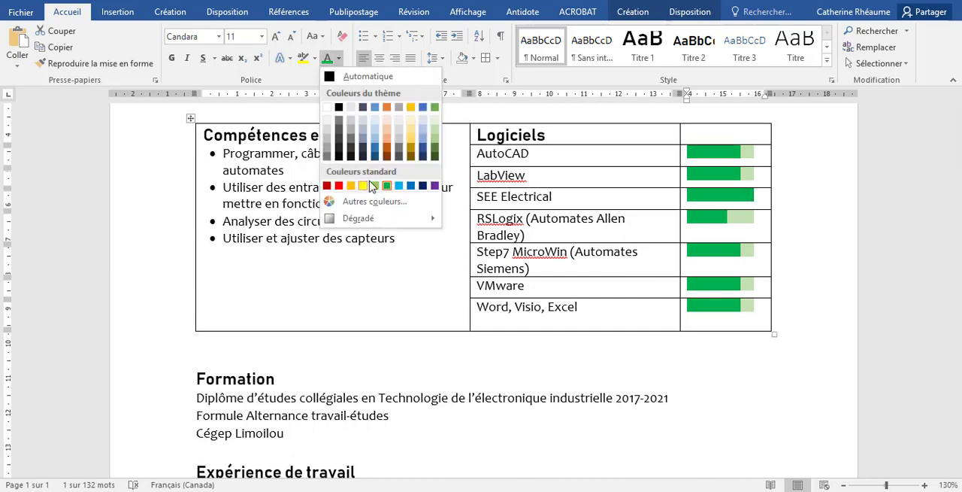
left_click(387, 185)
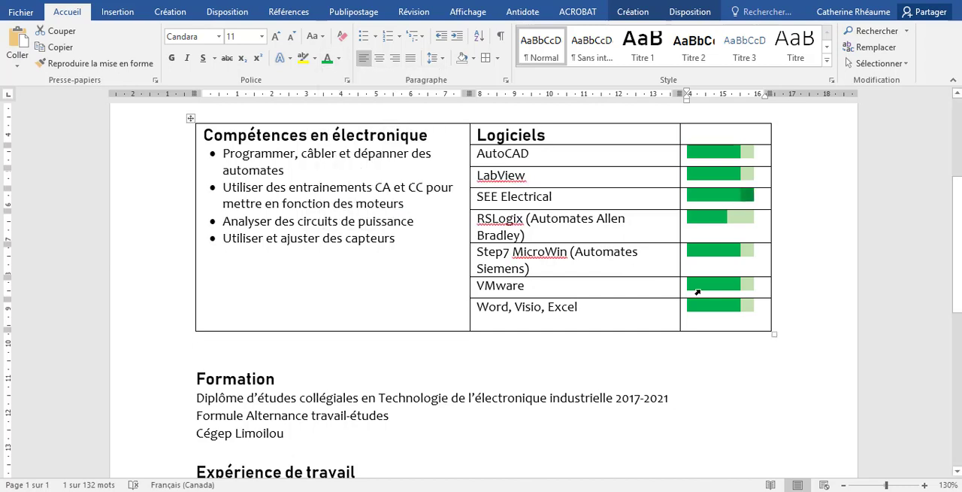
Narrow the first and third table columns and widen the "Logiciels" column so each software name fits on one line
left_click(754, 286)
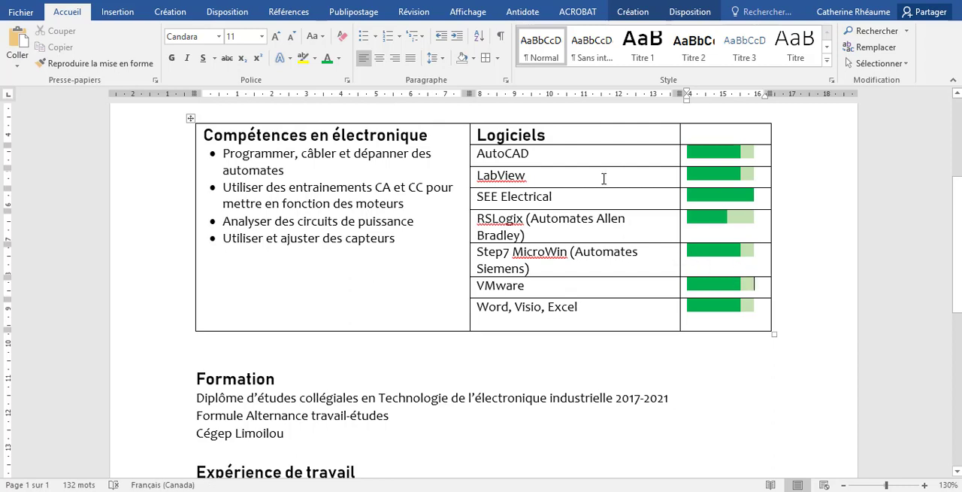
left_click_drag(758, 92, 756, 92)
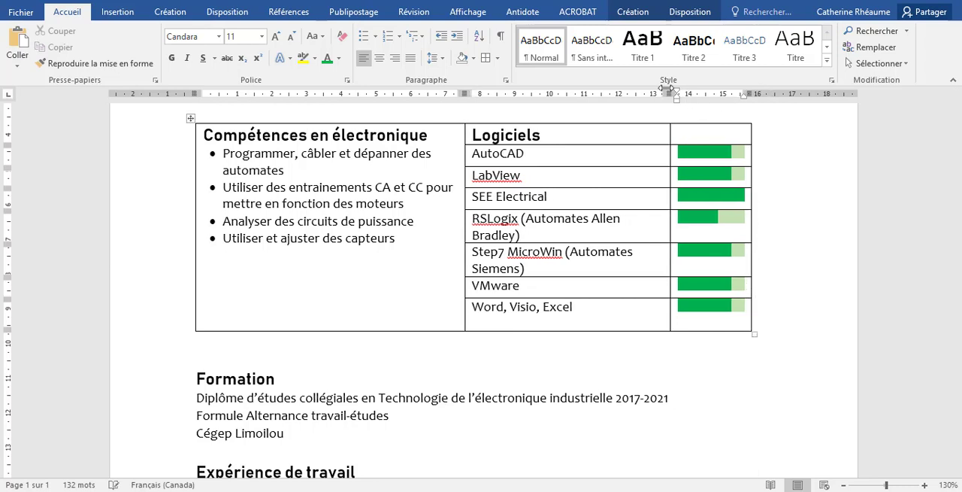
left_click_drag(670, 92, 699, 88)
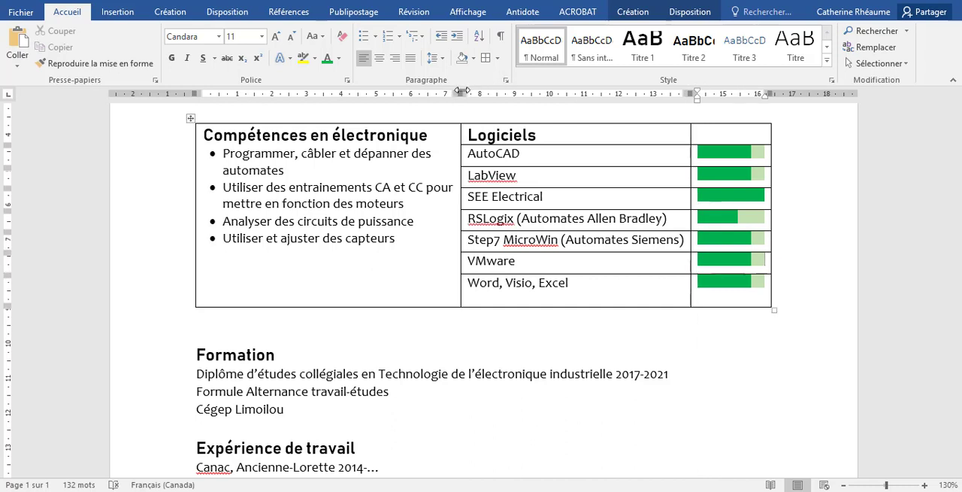
left_click_drag(454, 91, 446, 91)
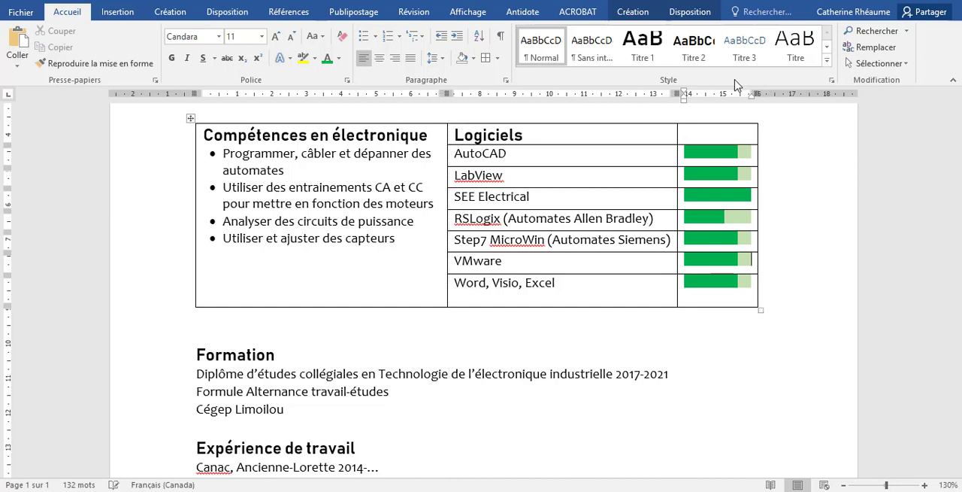
AutoFit the whole skills and software table to the window width
left_click(190, 118)
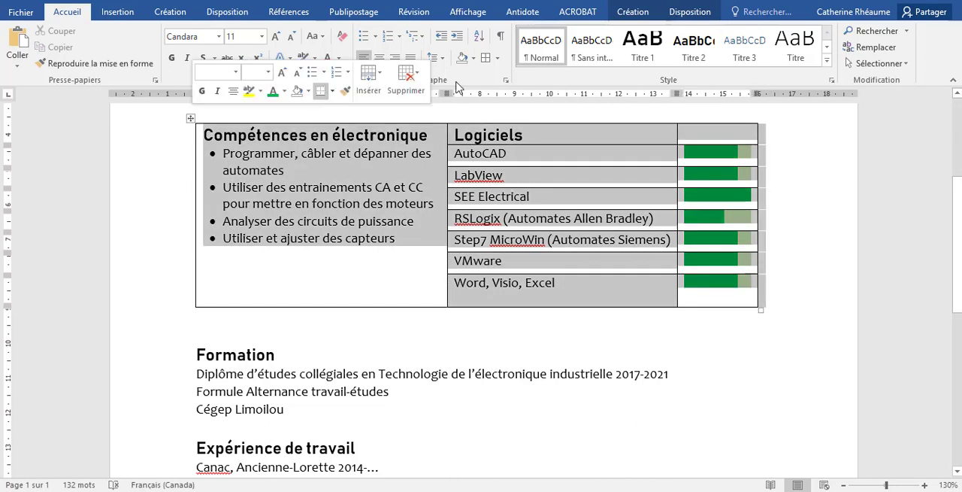
left_click(690, 11)
left_click(540, 66)
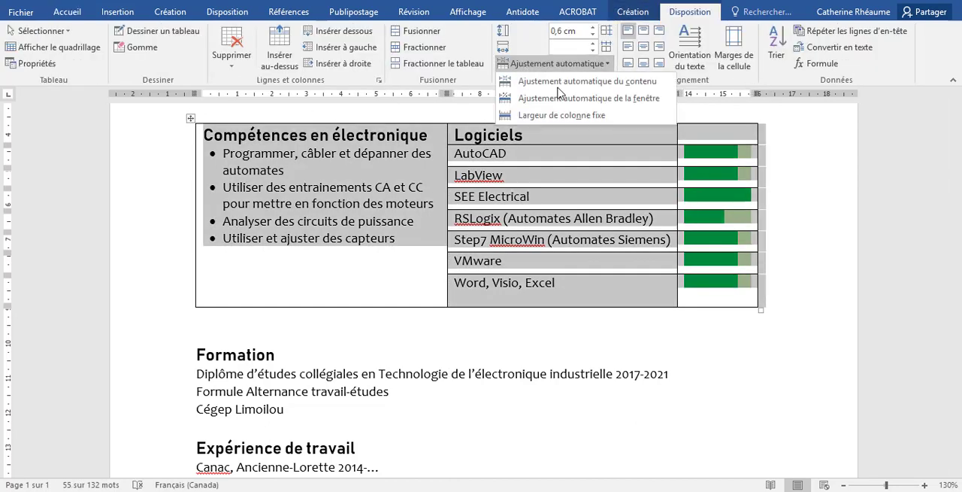
left_click(567, 100)
left_click(521, 346)
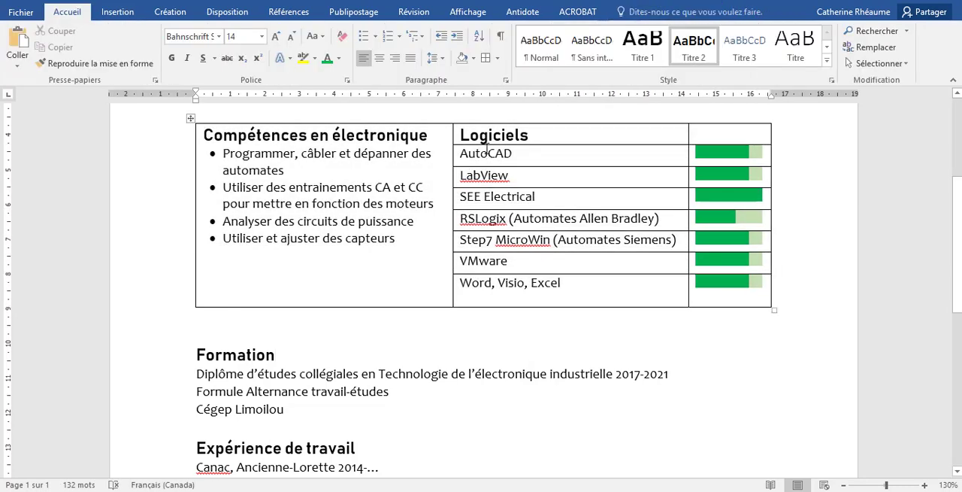
Right-align the software names from "AutoCAD" to "Word, Visio, Excel" and the "Logiciels" heading in the table's second column
left_click_drag(482, 153, 481, 284)
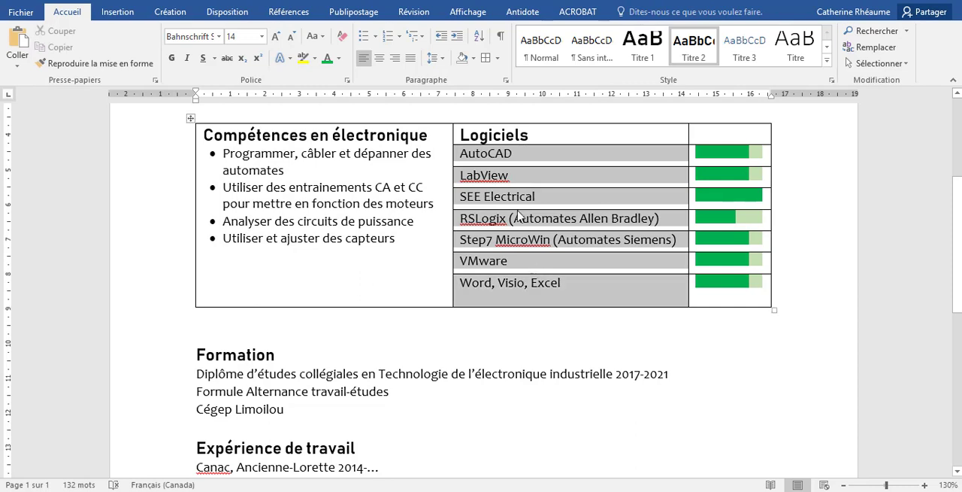
left_click(393, 60)
left_click(553, 395)
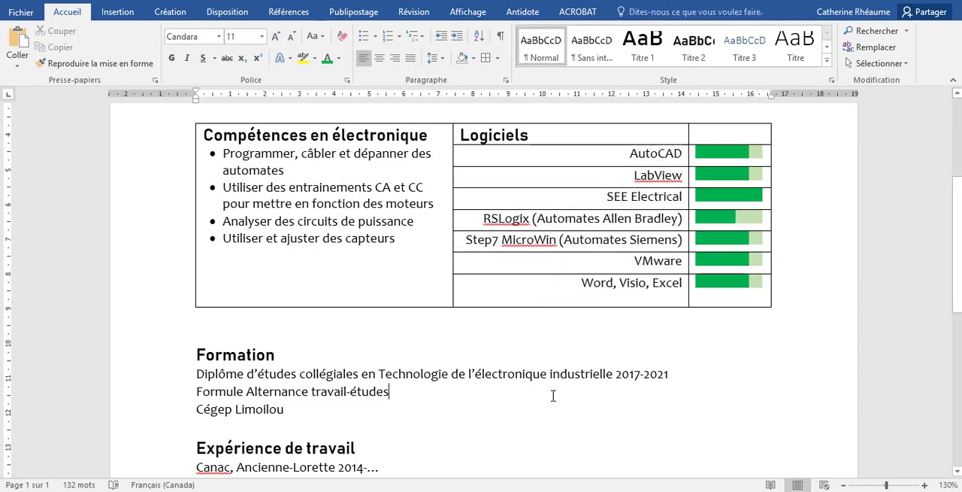
left_click(492, 135)
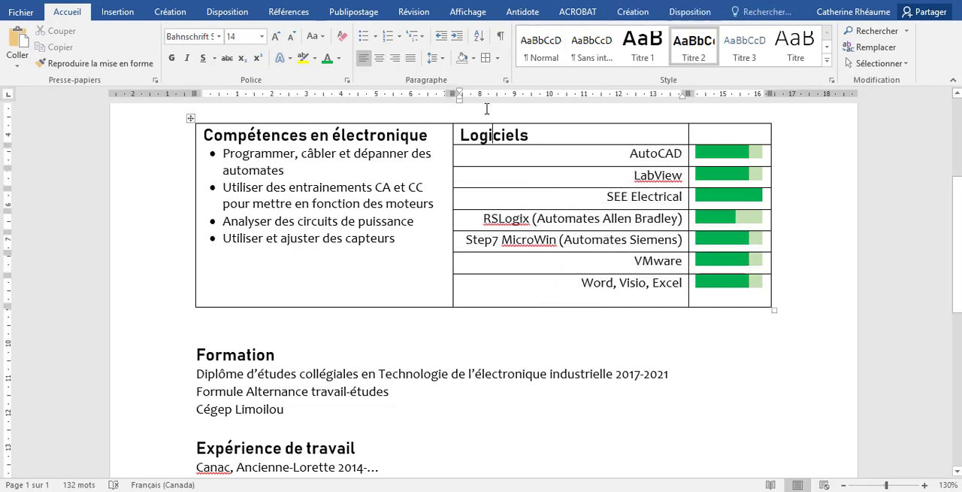
left_click(394, 60)
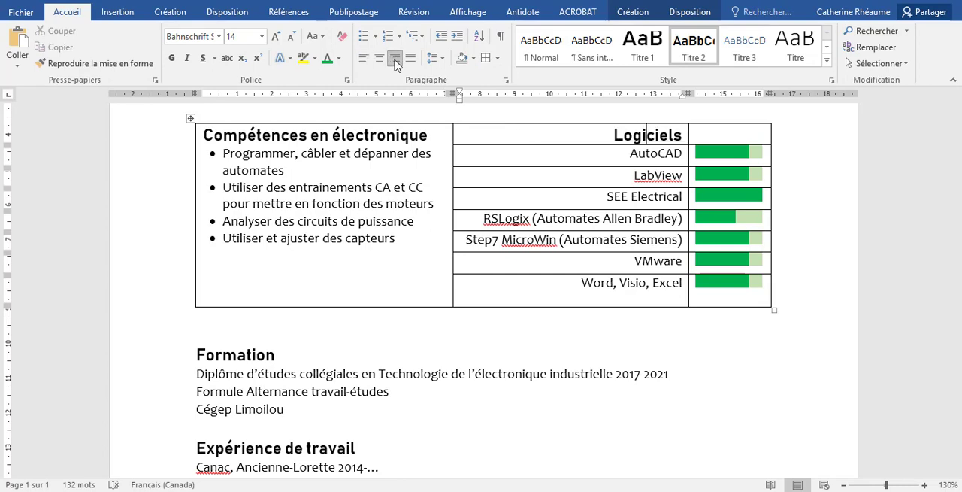
Remove all borders from the skills and software table
left_click(189, 118)
left_click(497, 58)
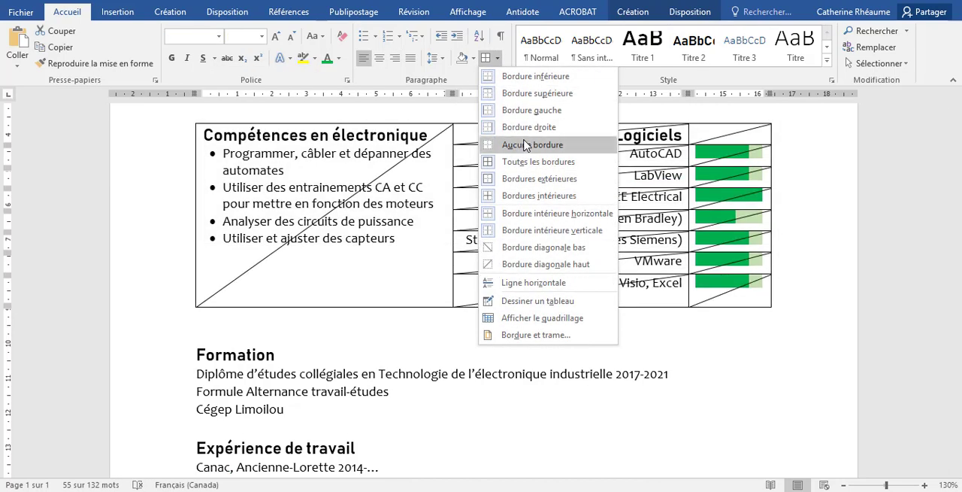
left_click(526, 145)
left_click(481, 390)
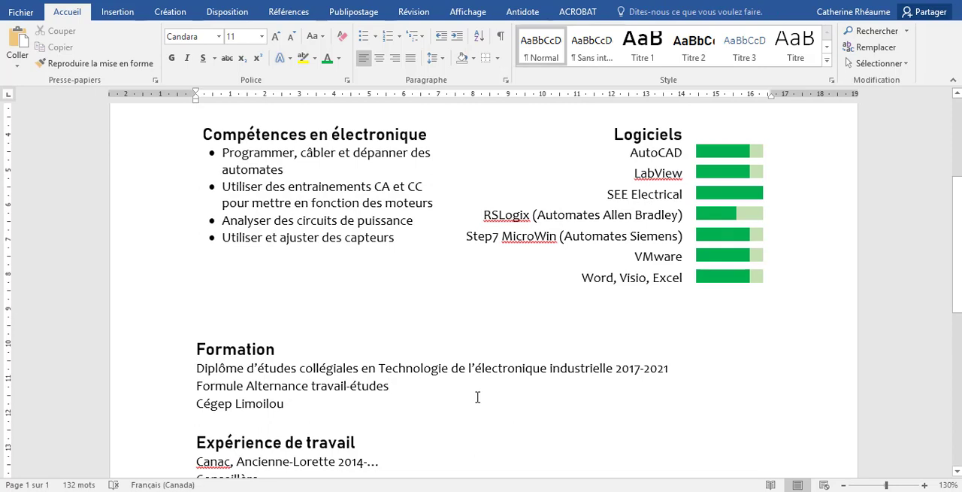
Shade the entire skills and software table with a light gold theme color
scroll(478, 397, "up", 1)
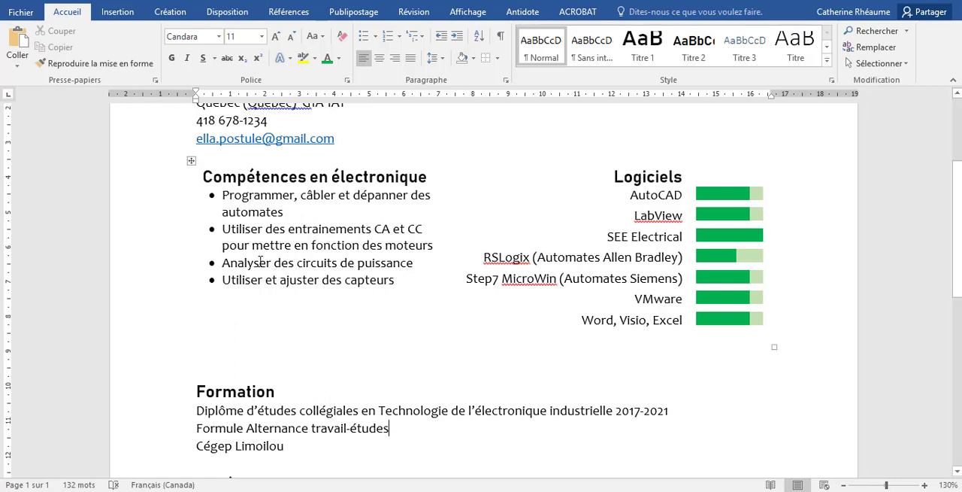
scroll(173, 320, "up", 2)
left_click(192, 245)
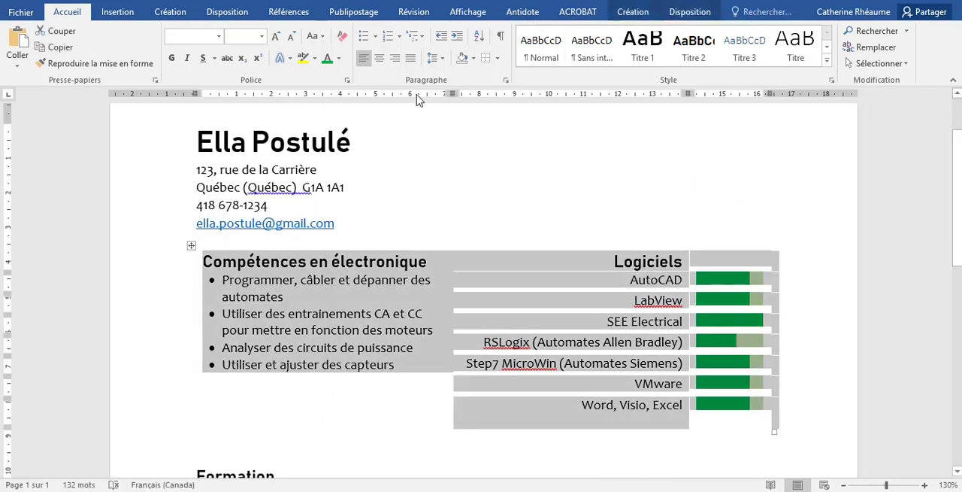
left_click(473, 59)
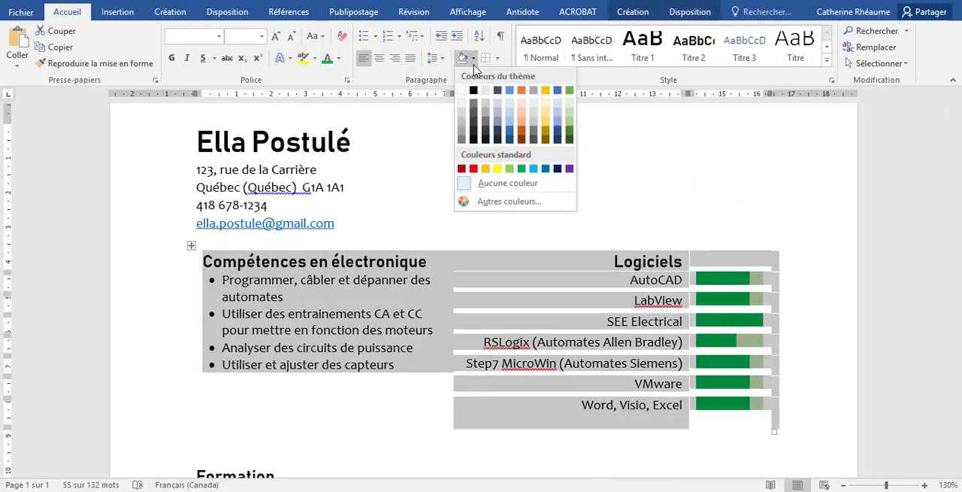
left_click(540, 106)
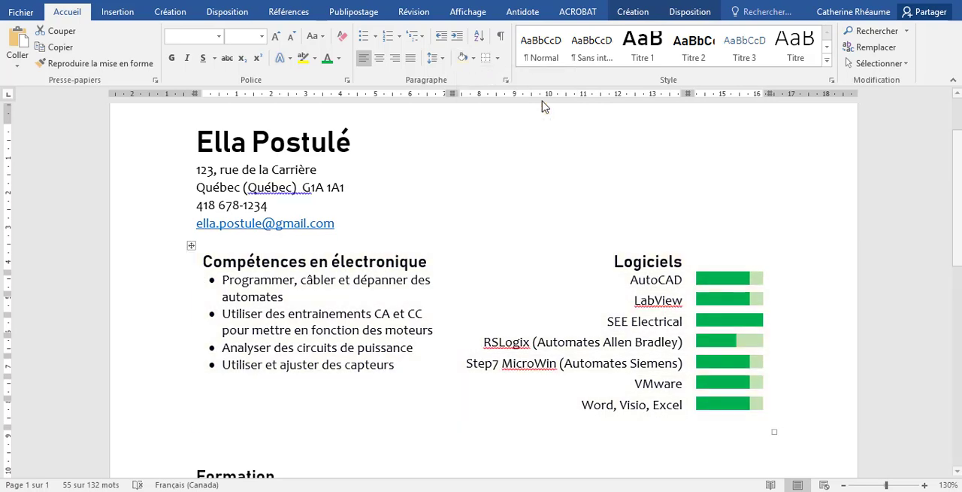
left_click(547, 153)
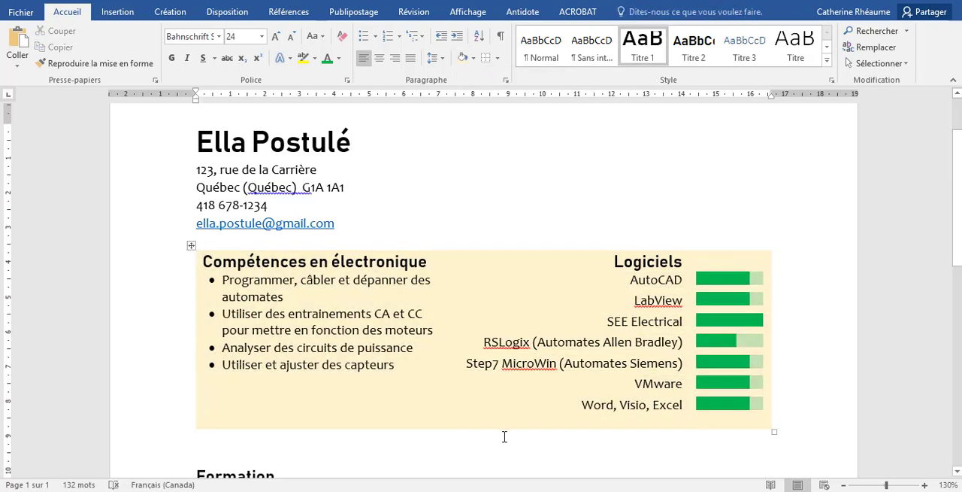
Delete the extra empty paragraph between the table and the "Formation" heading
scroll(406, 437, "down", 1)
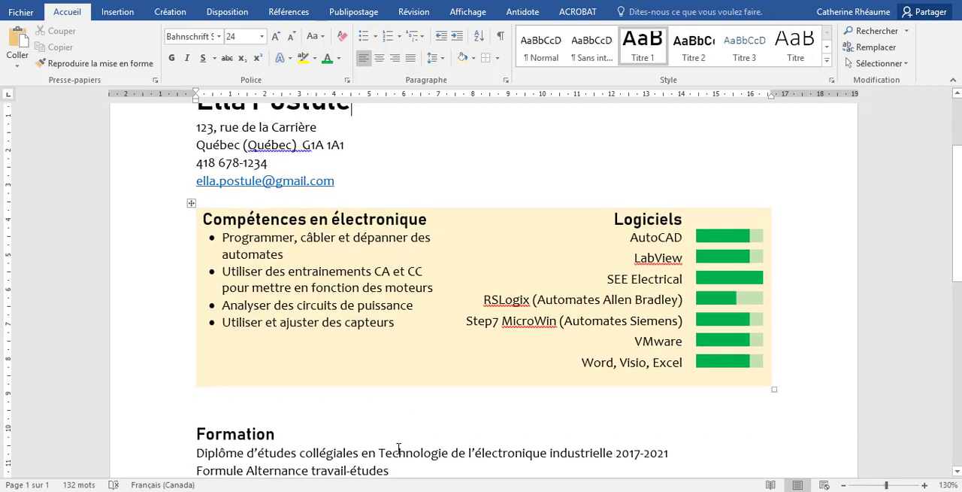
left_click(397, 450)
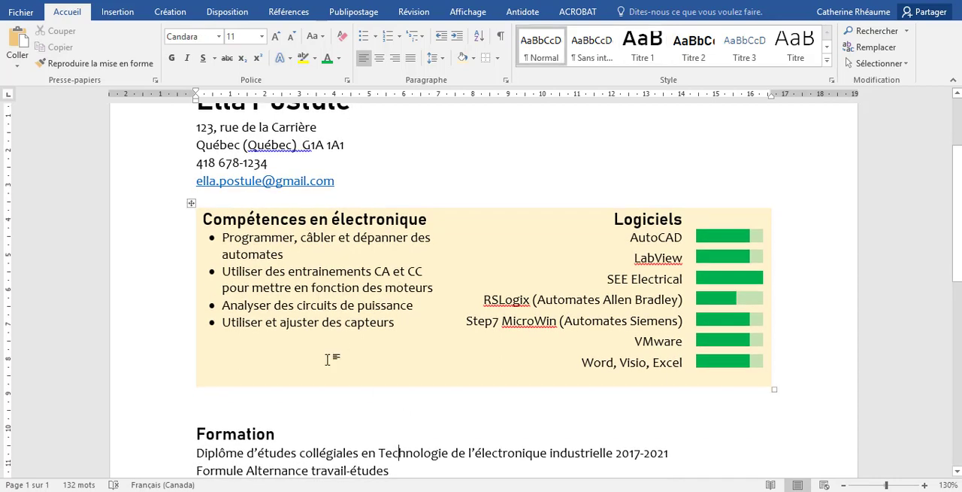
scroll(329, 359, "down", 1)
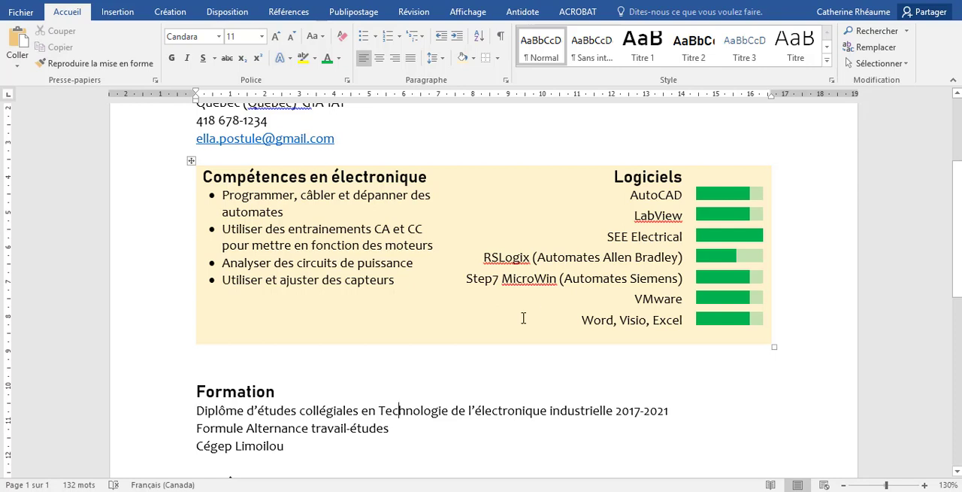
scroll(523, 318, "down", 3)
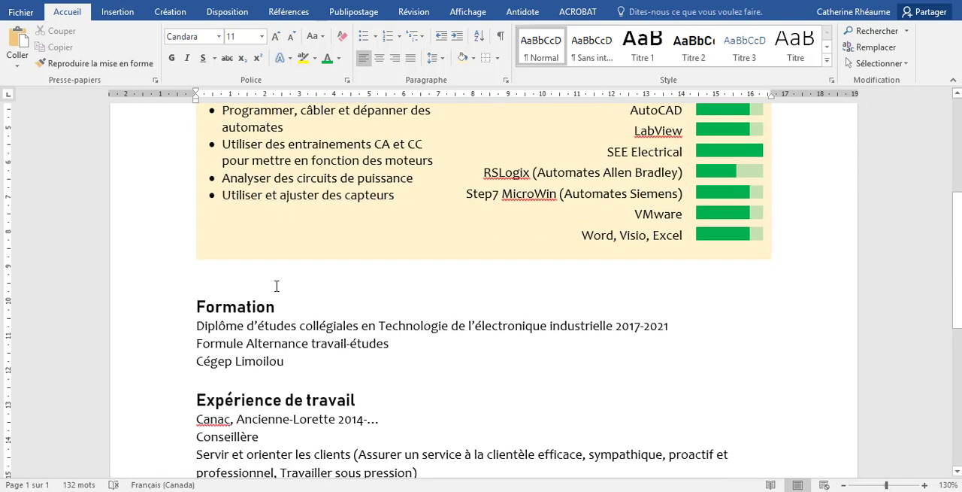
scroll(276, 286, "up", 2)
key("Delete")
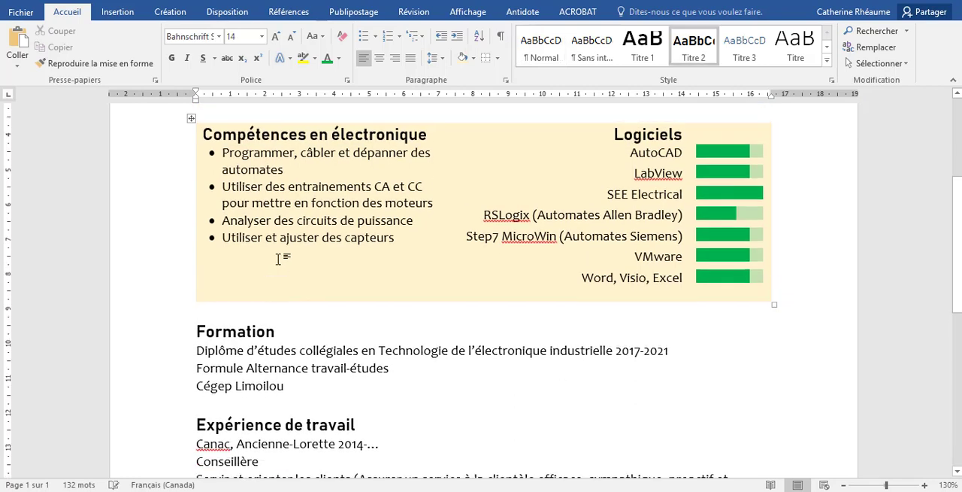
Show the formatting marks and try an additional empty paragraph above the "Formation" heading, removing it again
left_click(500, 36)
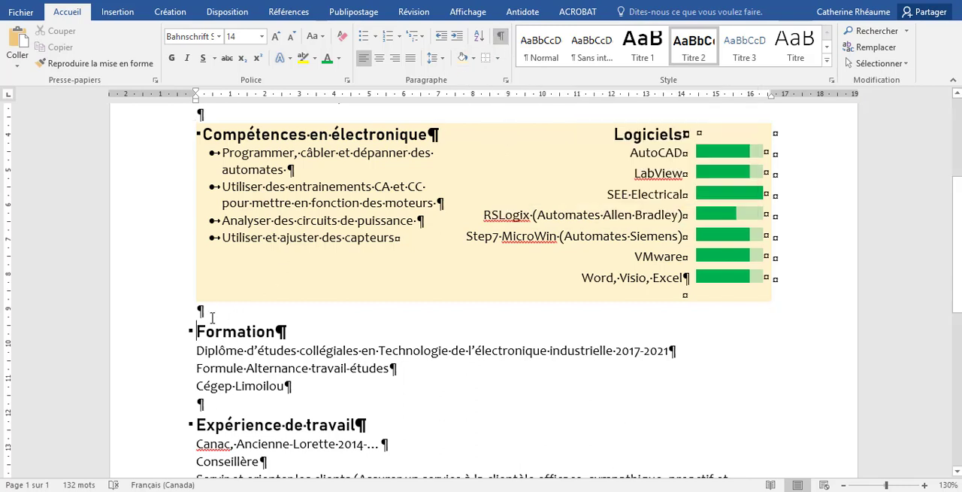
key("Return")
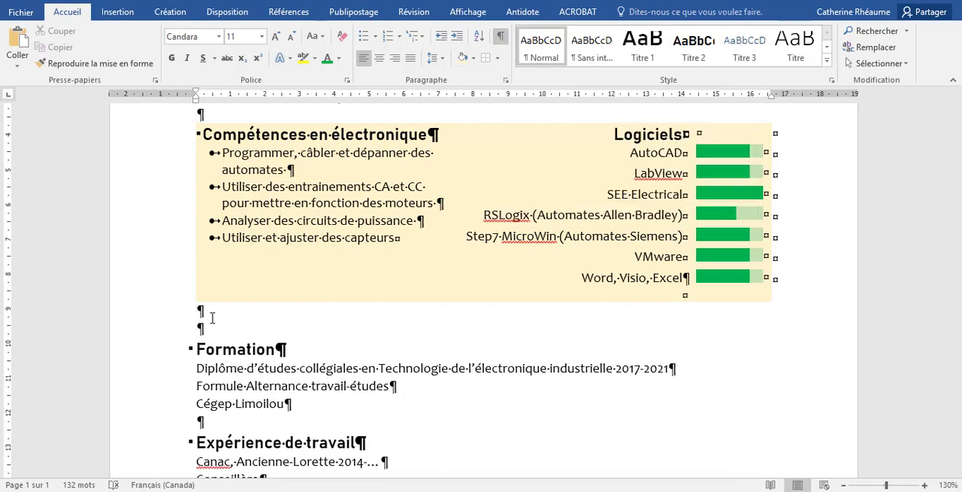
key("BackSpace")
scroll(259, 380, "down", 3)
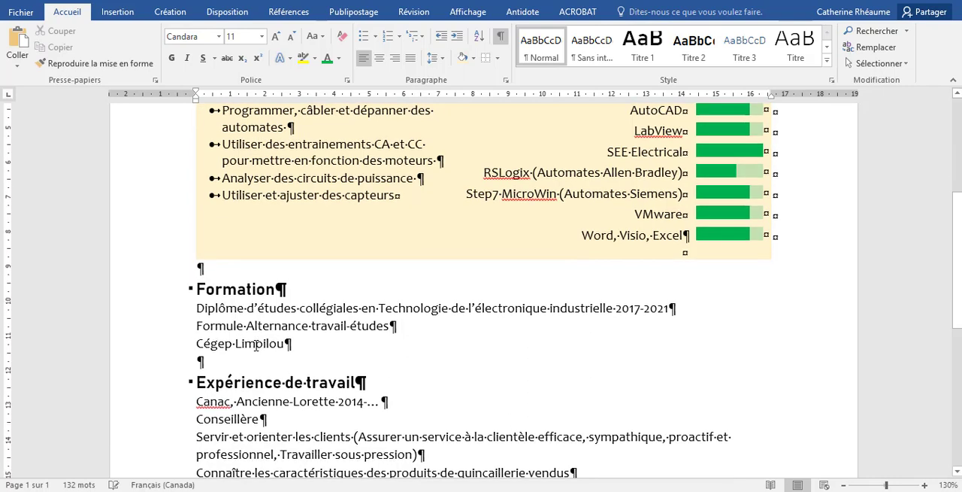
scroll(273, 363, "up", 5)
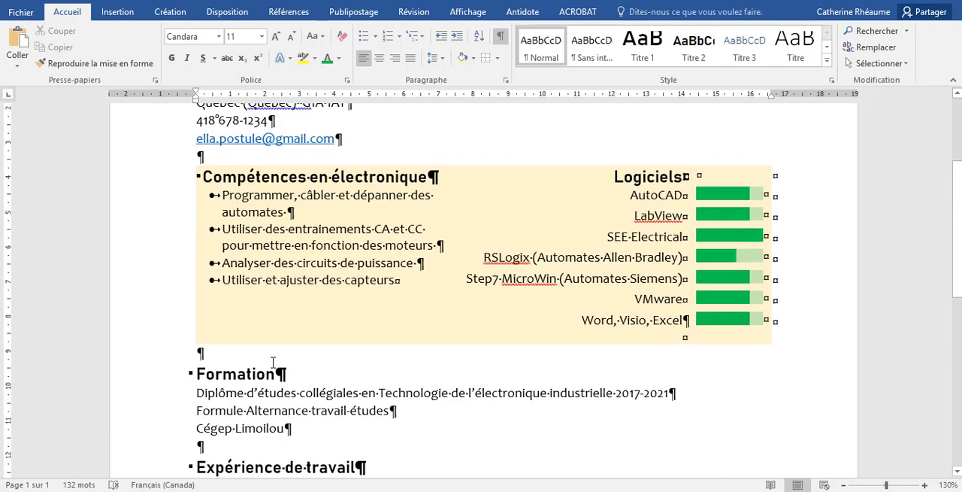
Lay out the name and contact details above the table in two columns
scroll(273, 364, "up", 1)
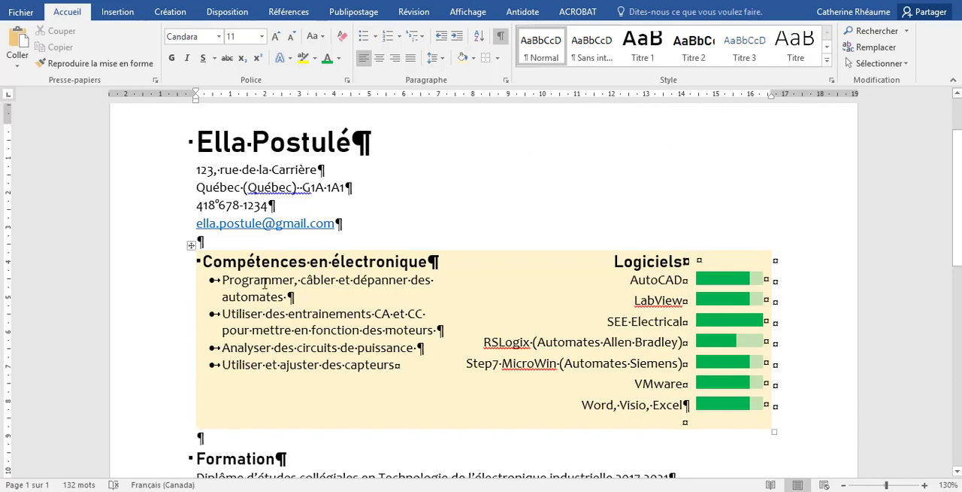
left_click_drag(212, 149, 346, 223)
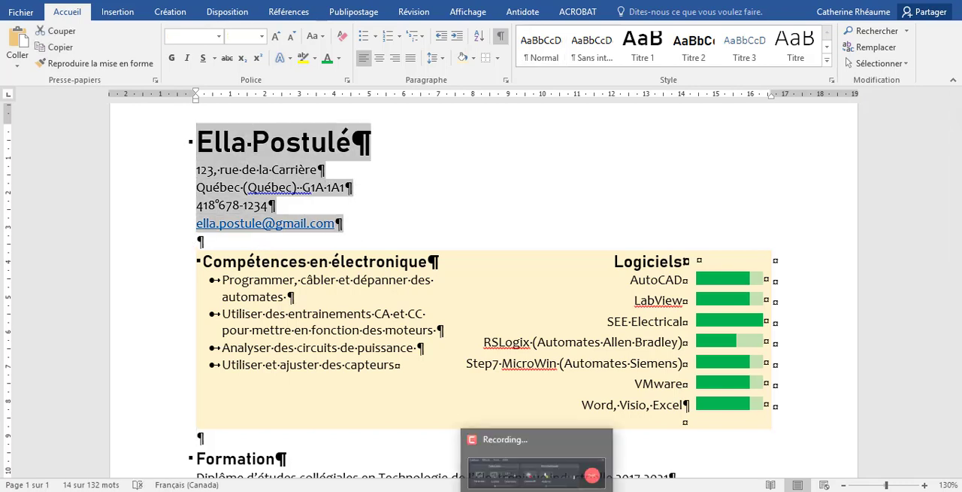
left_click(227, 11)
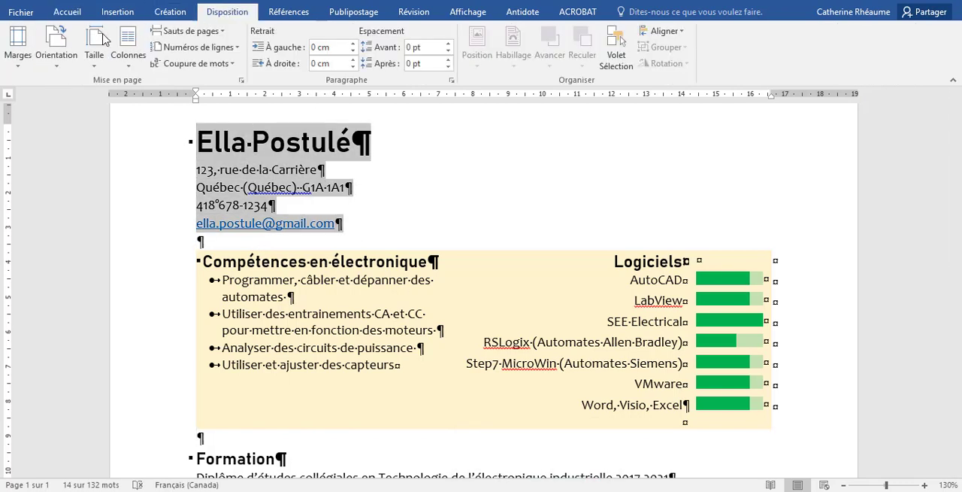
left_click(128, 43)
left_click(156, 119)
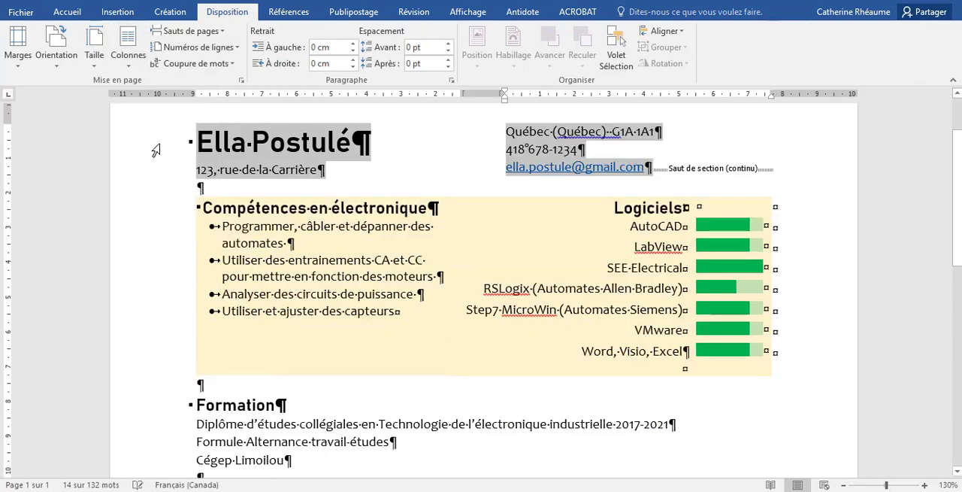
Insert a column break between the name and the street address, and hide the formatting marks
left_click(352, 147)
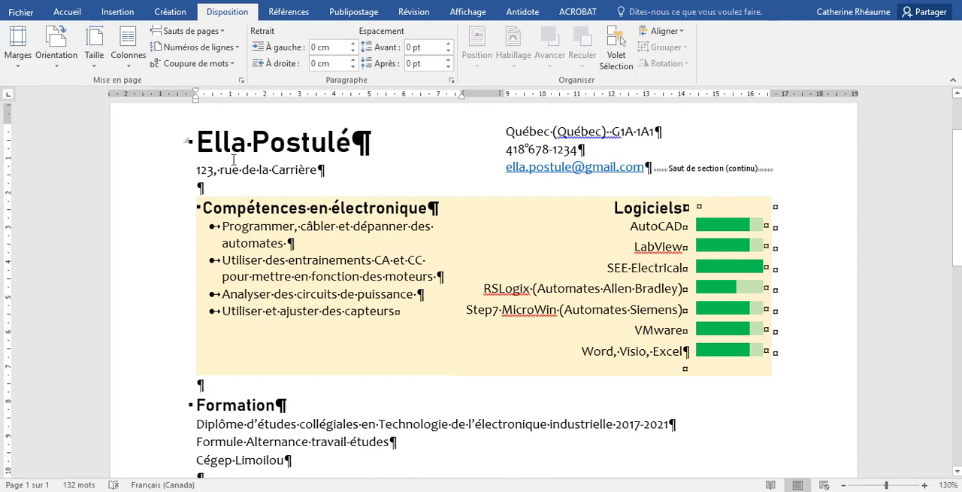
left_click(214, 30)
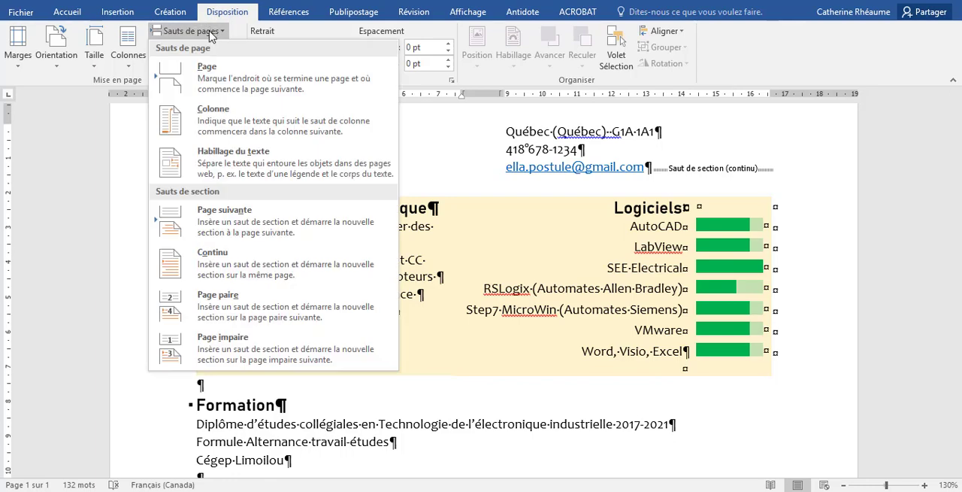
left_click(211, 122)
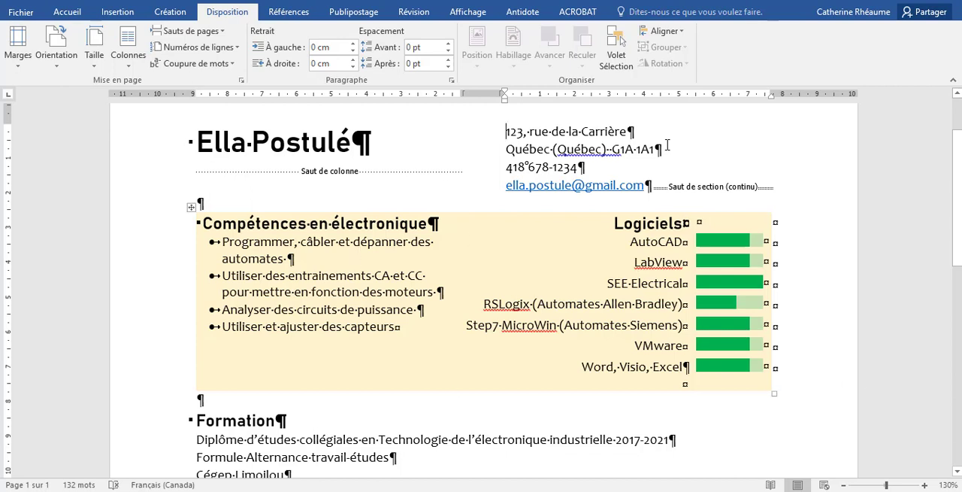
left_click(67, 12)
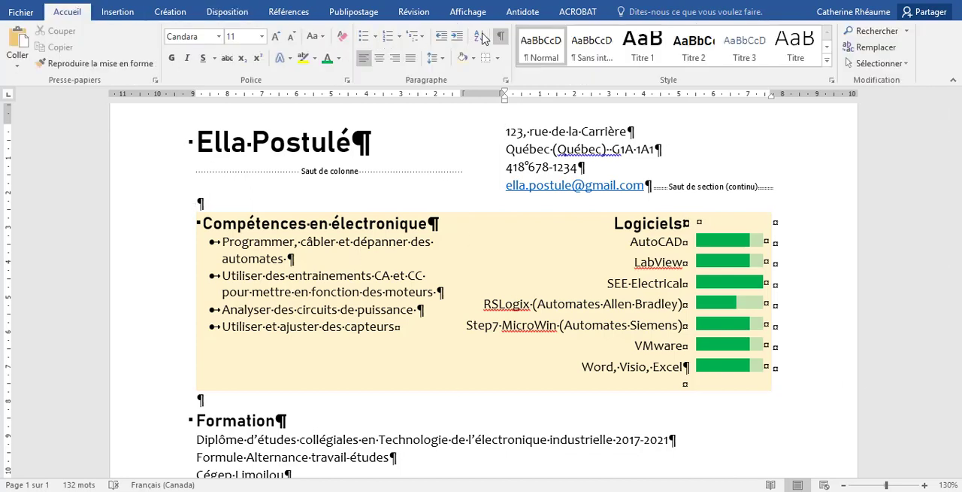
left_click(500, 35)
scroll(472, 346, "up", 1)
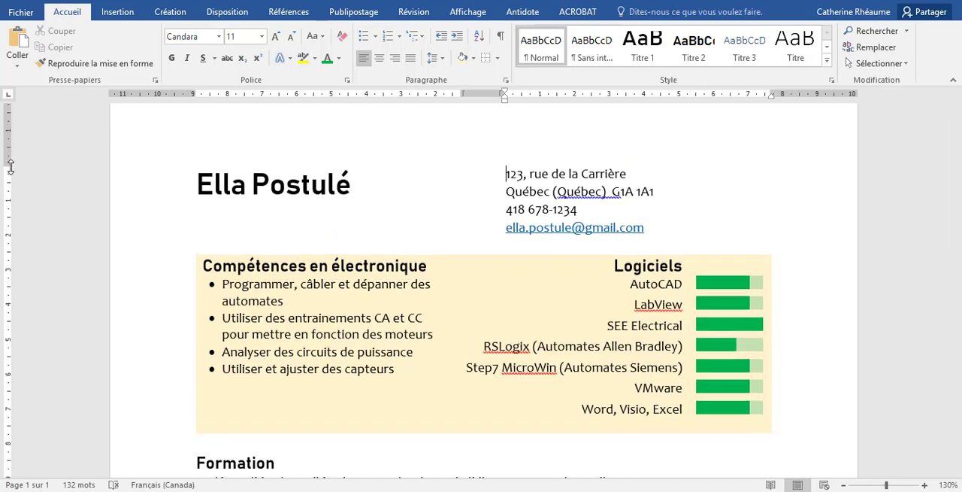
left_click_drag(11, 167, 11, 167)
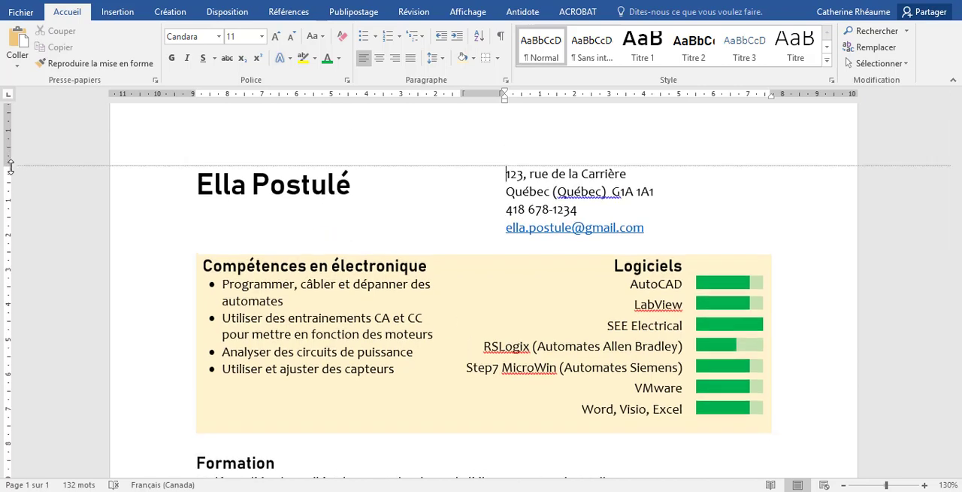
left_click(310, 184)
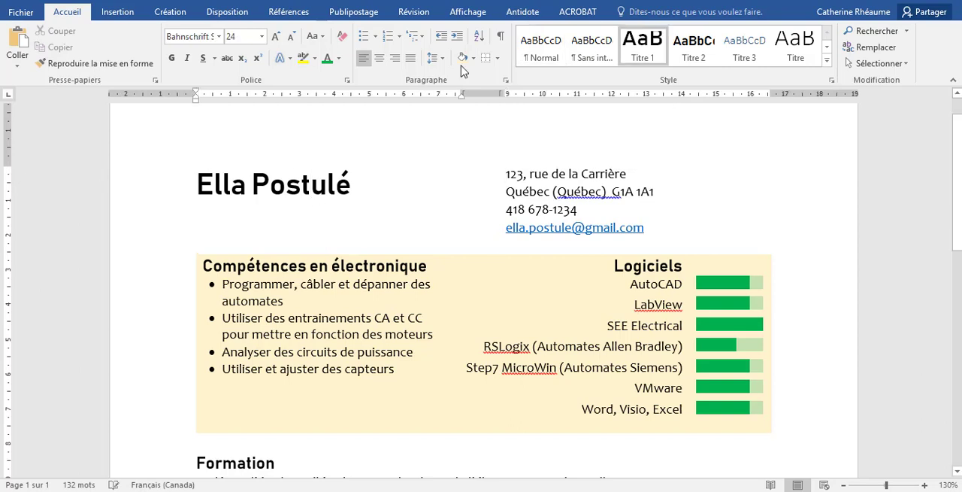
left_click(226, 13)
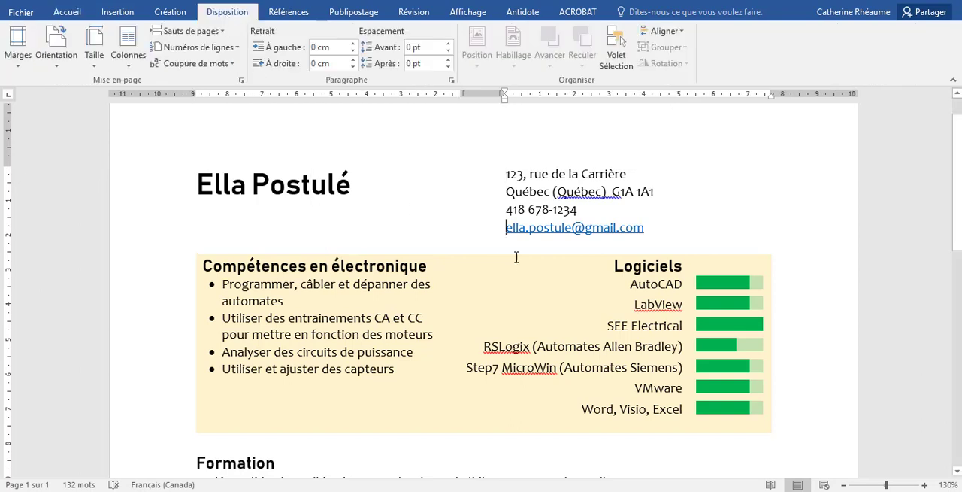
Place the cursor just before "2017-2021" in the diploma line under "Formation"
scroll(558, 327, "down", 1)
scroll(558, 327, "down", 1)
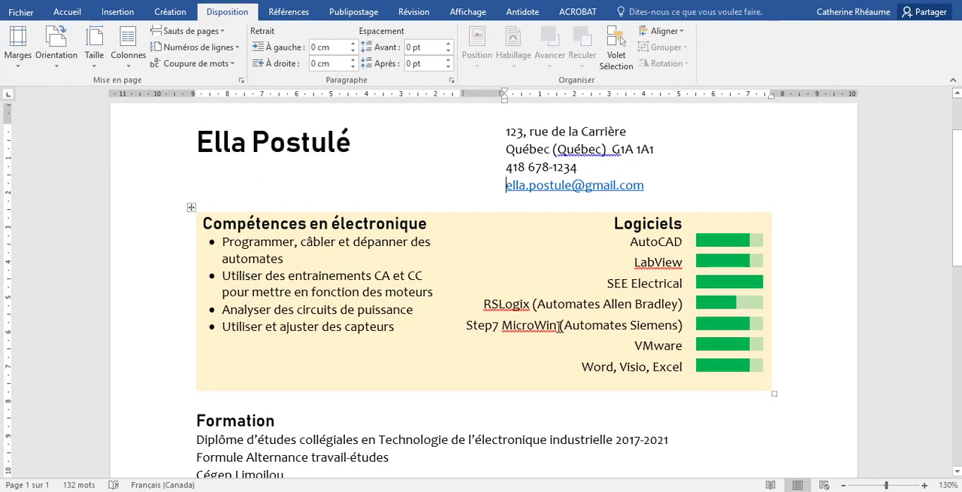
scroll(559, 327, "down", 2)
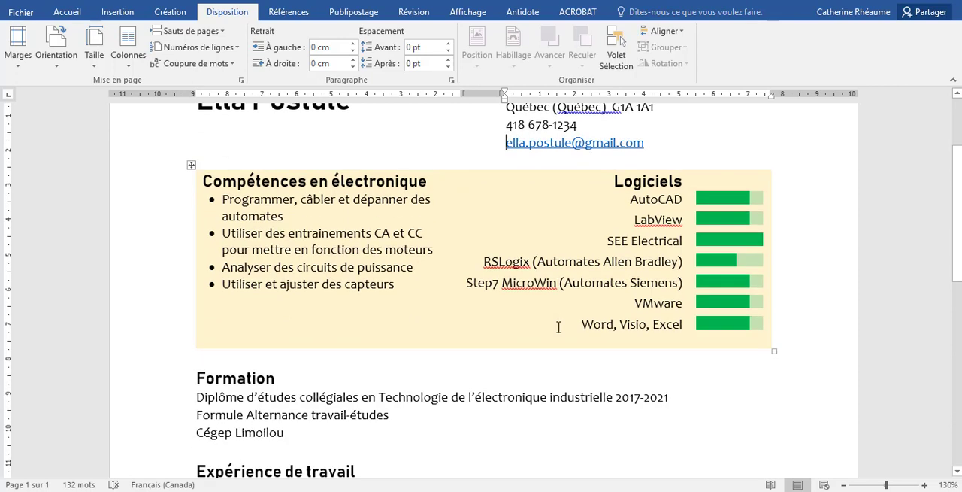
scroll(559, 327, "down", 2)
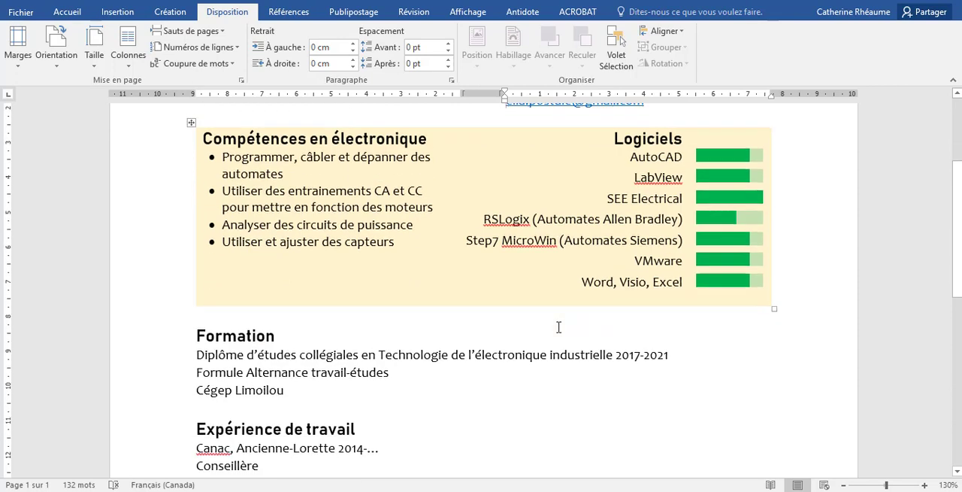
left_click(615, 356)
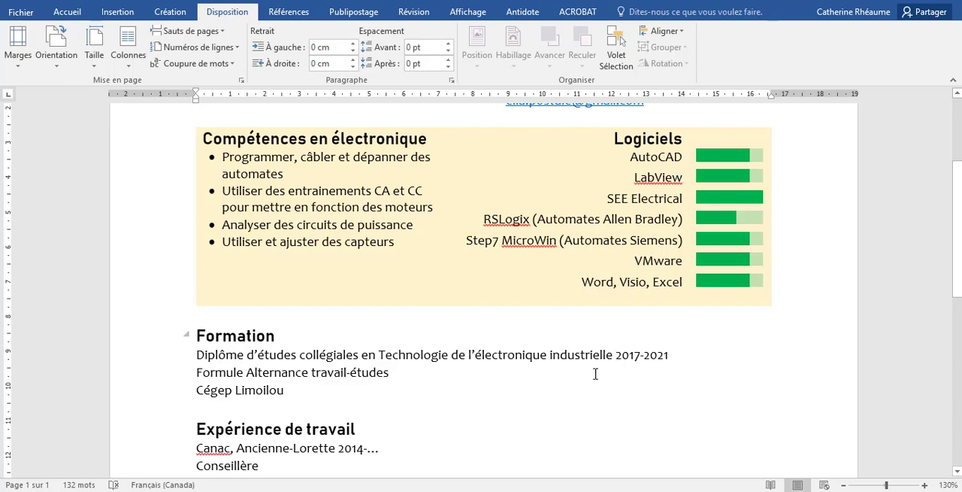
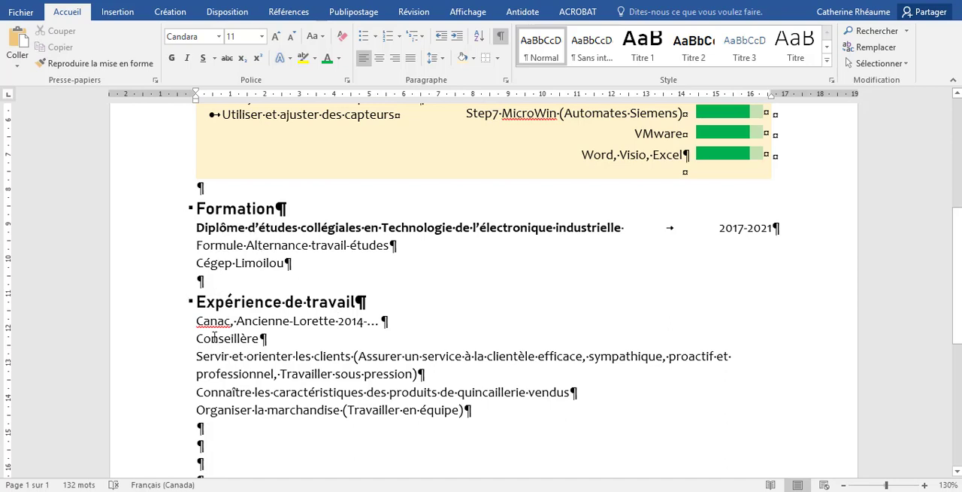
Move "Conseillère" onto its own line above the "Canac, Ancienne-Lorette" line and remove the empty paragraph left behind
left_click_drag(193, 339, 261, 342)
key("ctrl+x")
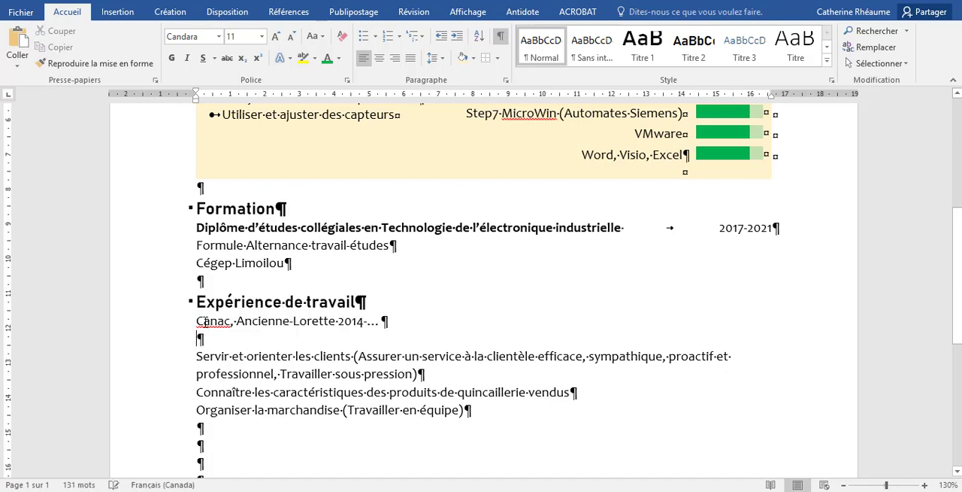
left_click(196, 321)
key("ctrl+v")
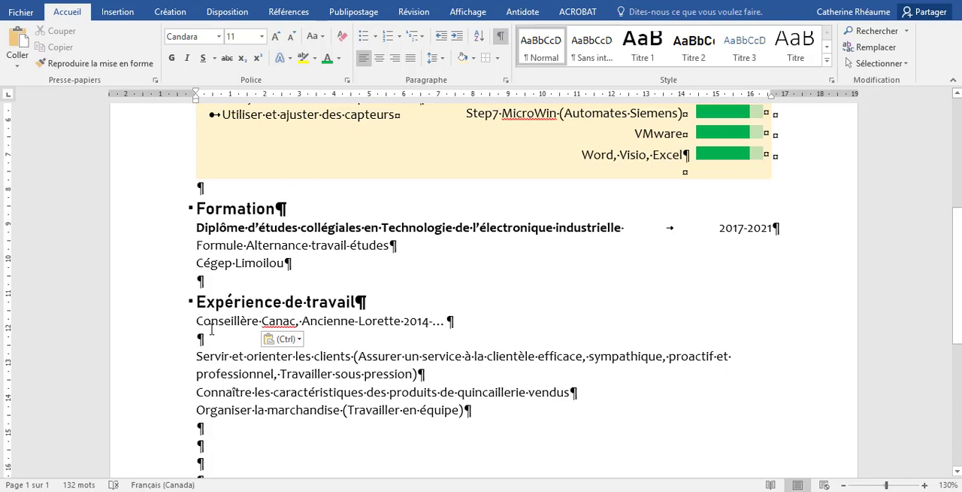
key("Return")
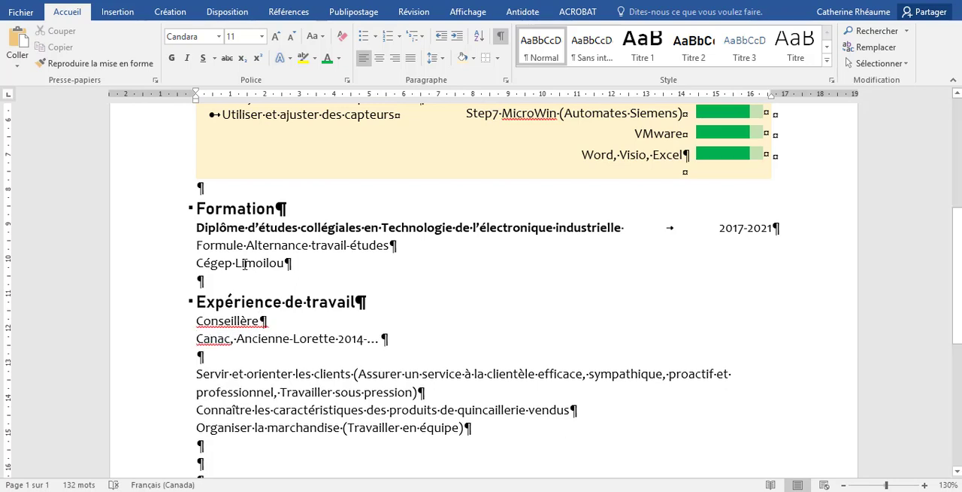
left_click(200, 355)
key("Delete")
Move "2014-…" from the employer line to the end of the "Conseillère" line
left_click_drag(337, 340, 382, 340)
key("Delete")
left_click(277, 323)
key("ctrl+v")
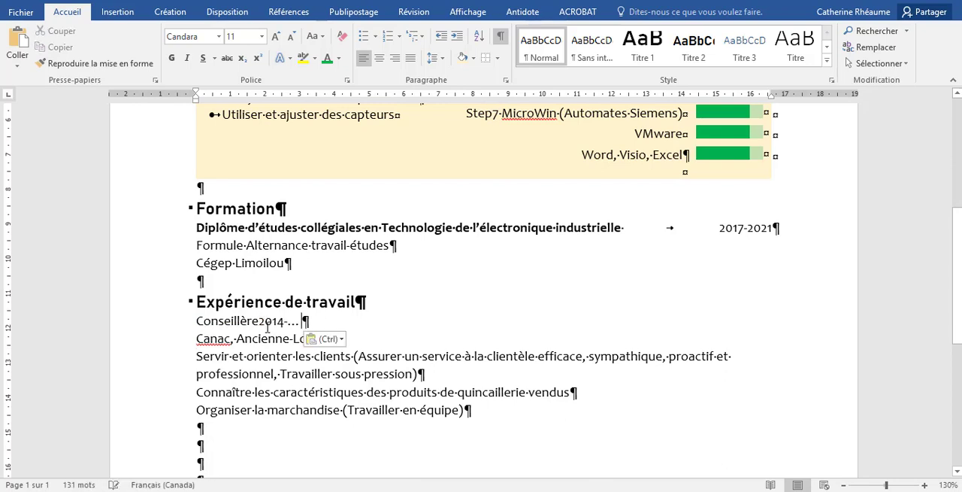
Align "2014-…" to a right tab stop at 16,6 cm on the job title line, and make "Conseillère" bold
left_click(258, 321)
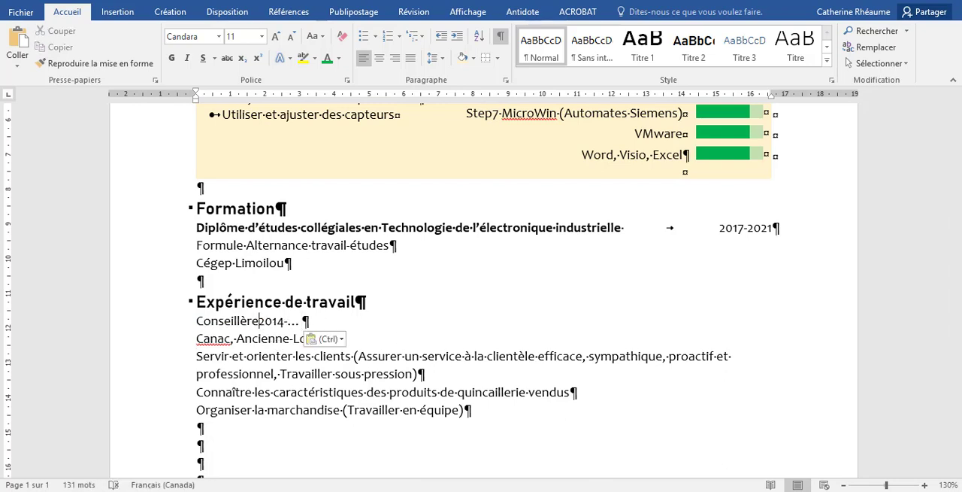
key("Tab")
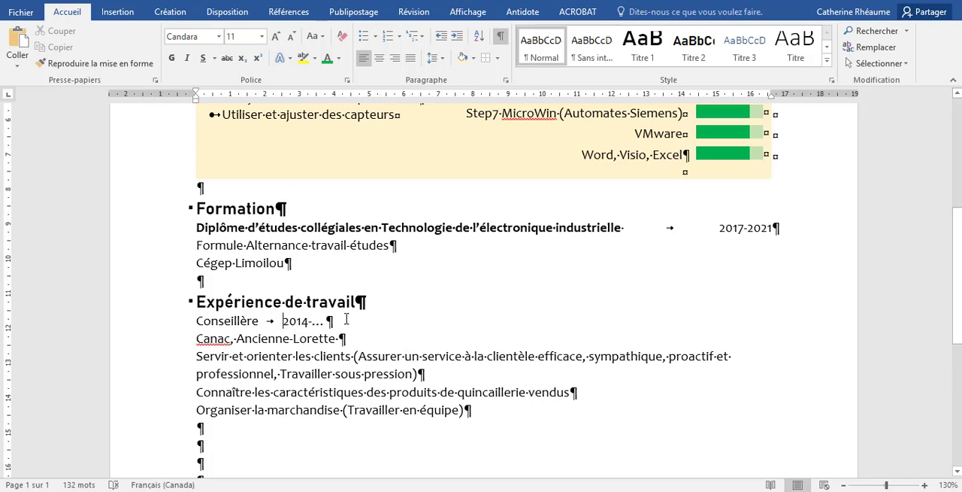
key("BackSpace")
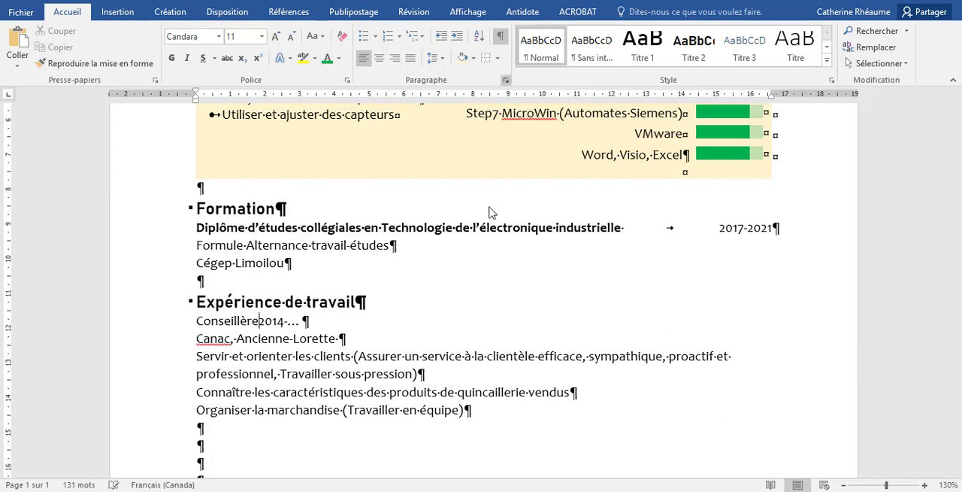
key("alt+o")
key("p")
left_click(606, 432)
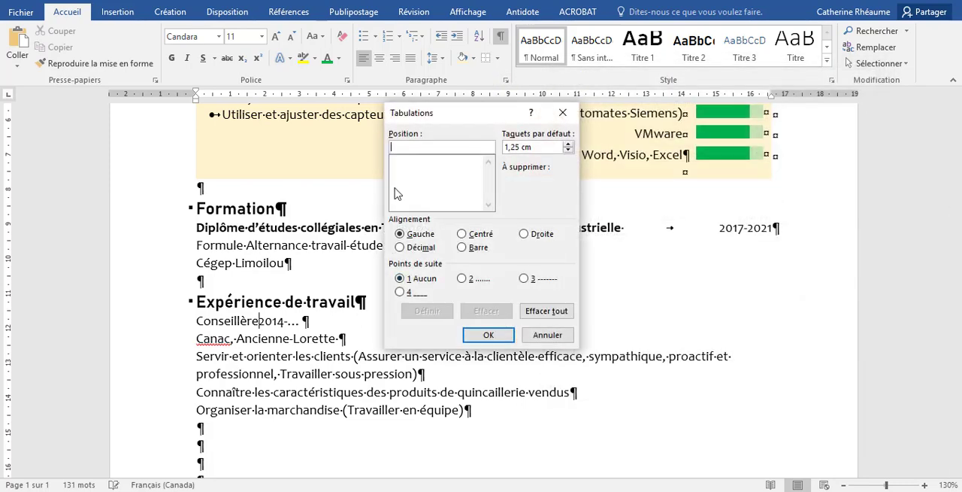
type("16,6")
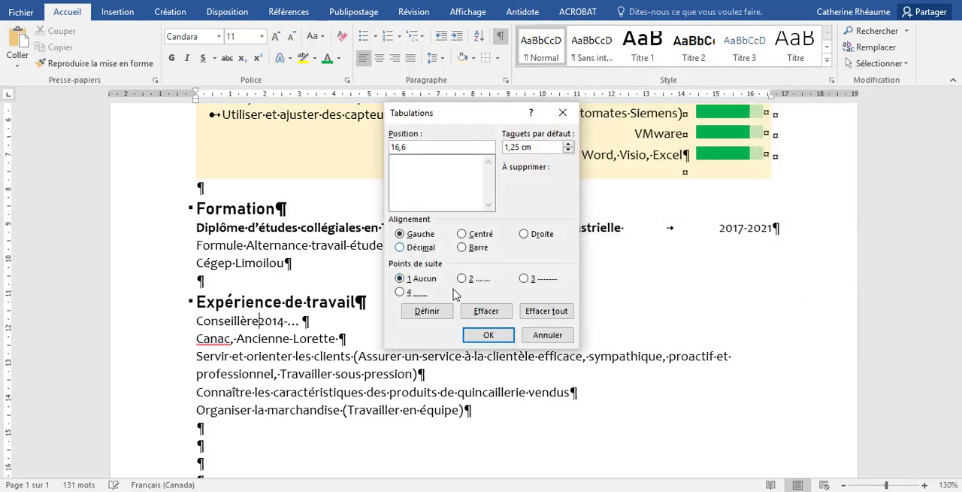
left_click(525, 233)
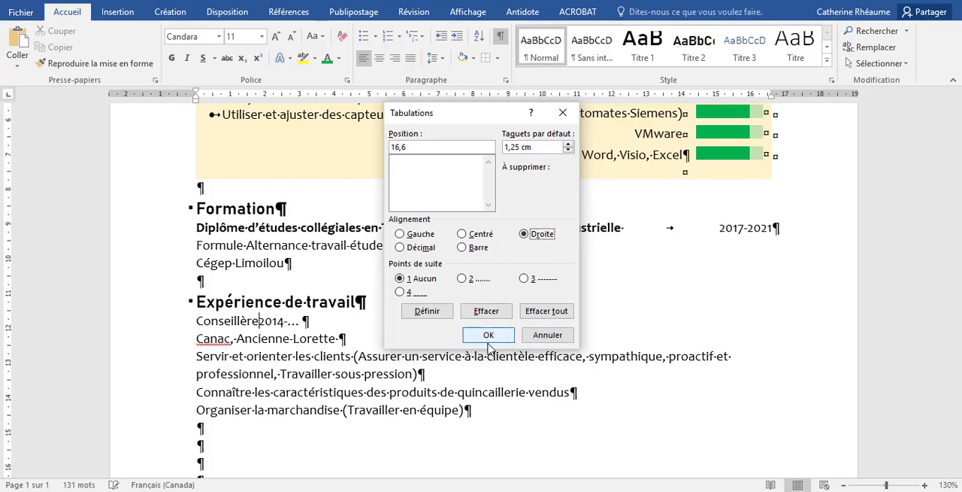
left_click(427, 311)
left_click(489, 335)
key("Tab")
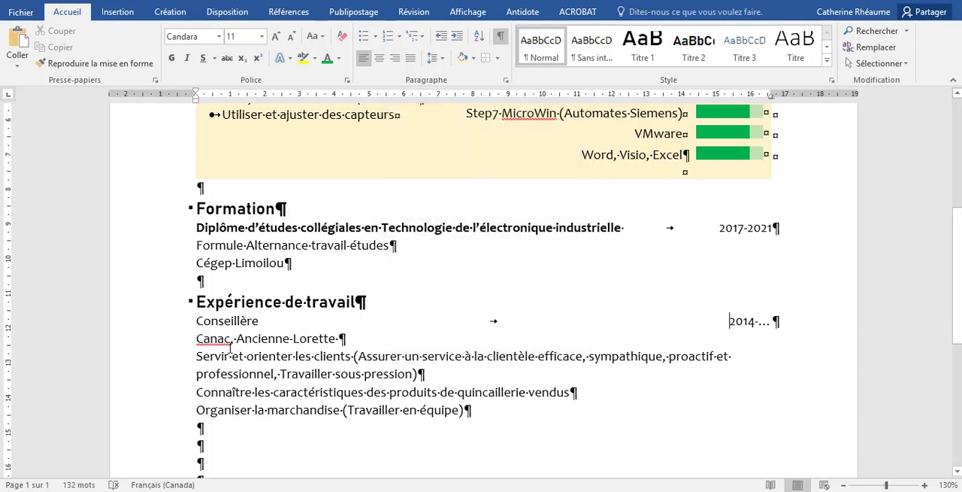
left_click_drag(198, 321, 262, 321)
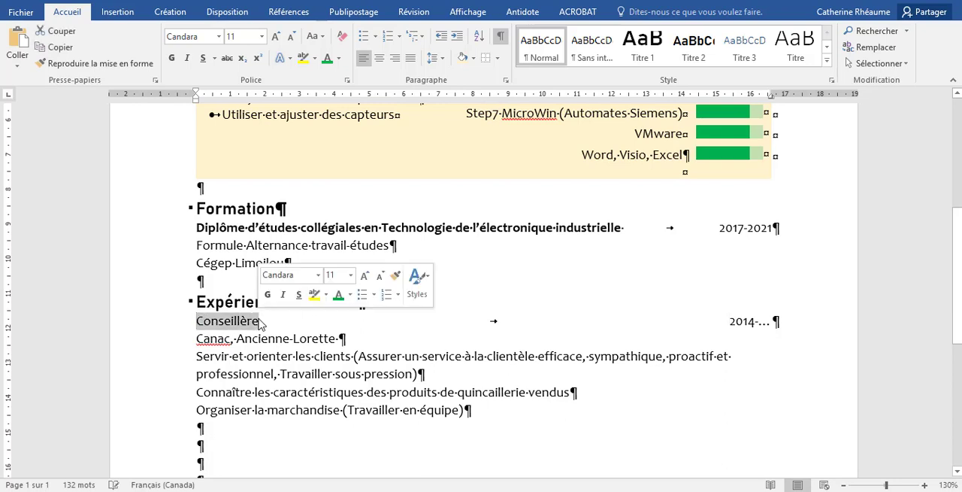
left_click(172, 58)
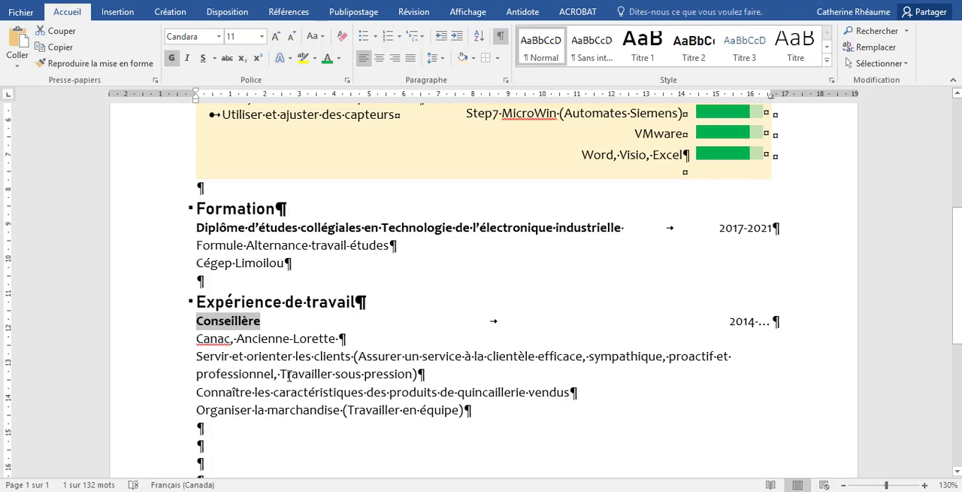
Turn the three task paragraphs under the employer into a bulleted list with a text indent of about 0.75 cm, and hide the formatting marks
left_click_drag(197, 357, 477, 417)
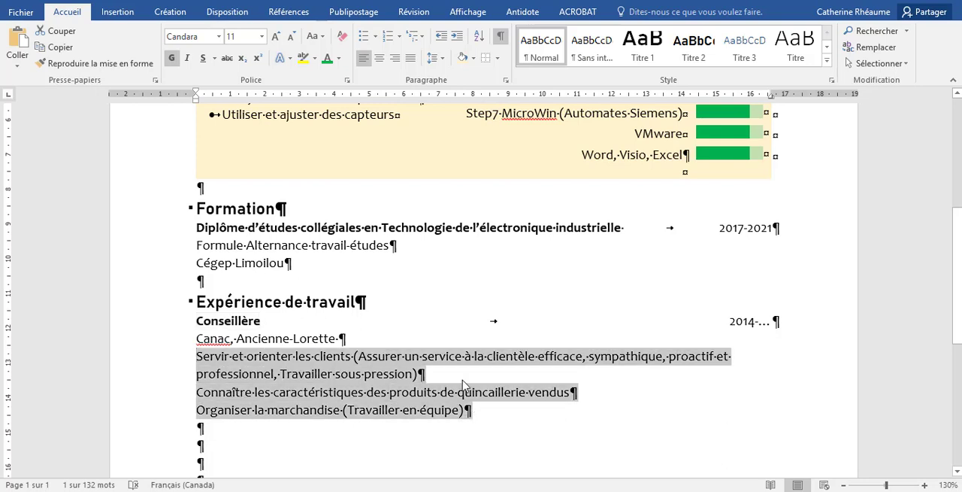
left_click(362, 36)
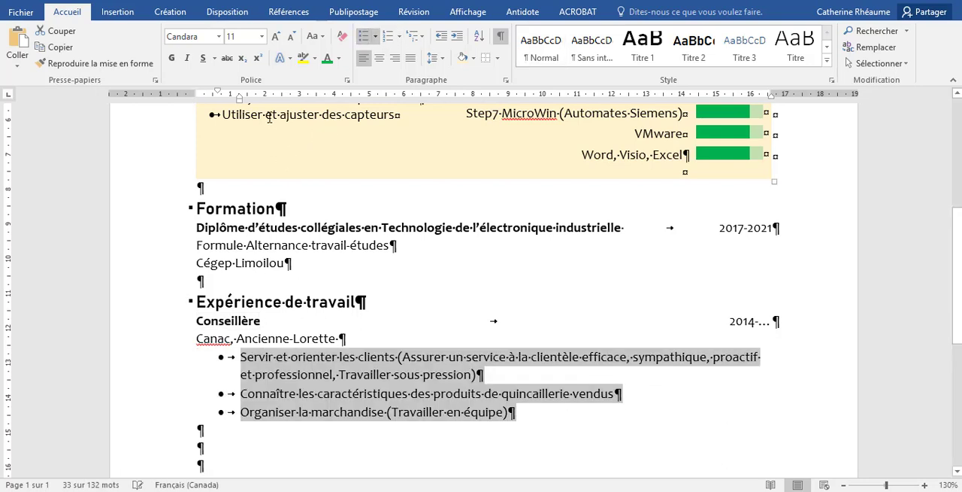
left_click_drag(240, 98, 226, 99)
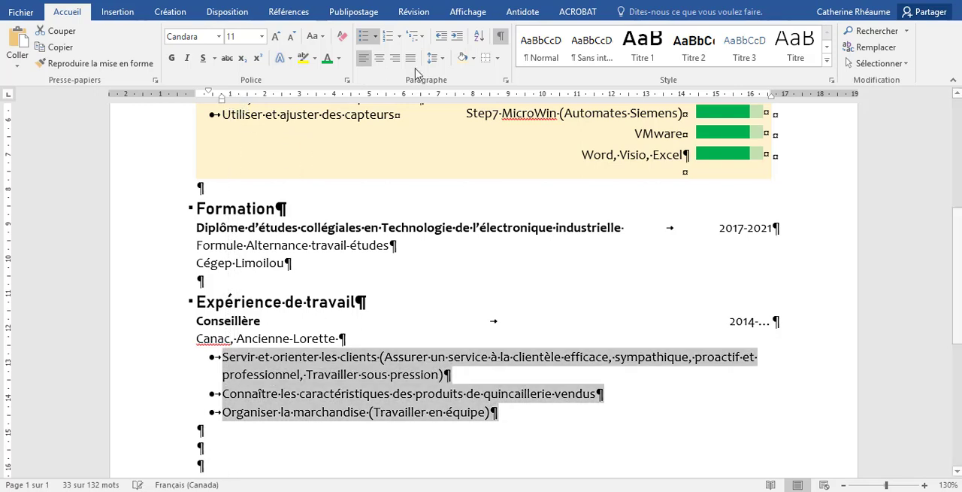
left_click(500, 36)
left_click(609, 426)
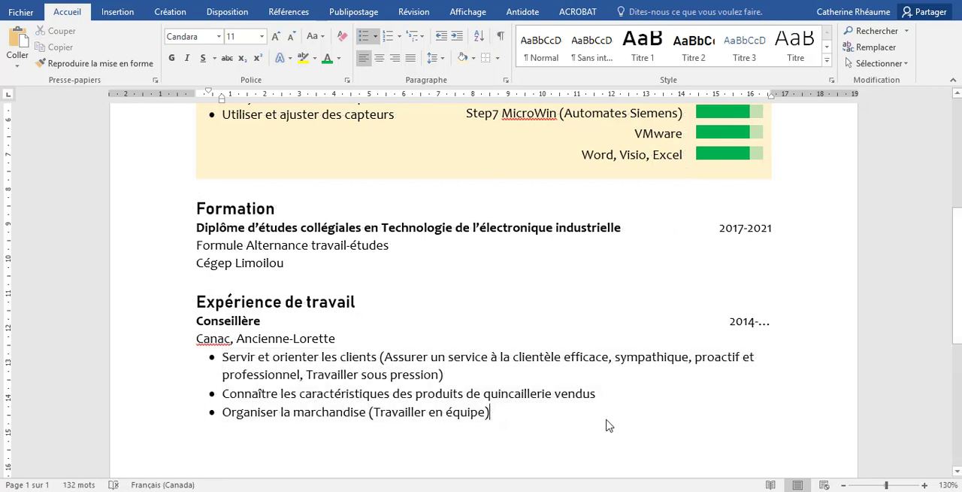
Split the first task into three bullets at "Assurer un service" and "Travailler sous pression", removing the parentheses and the separating comma
scroll(609, 425, "down", 1)
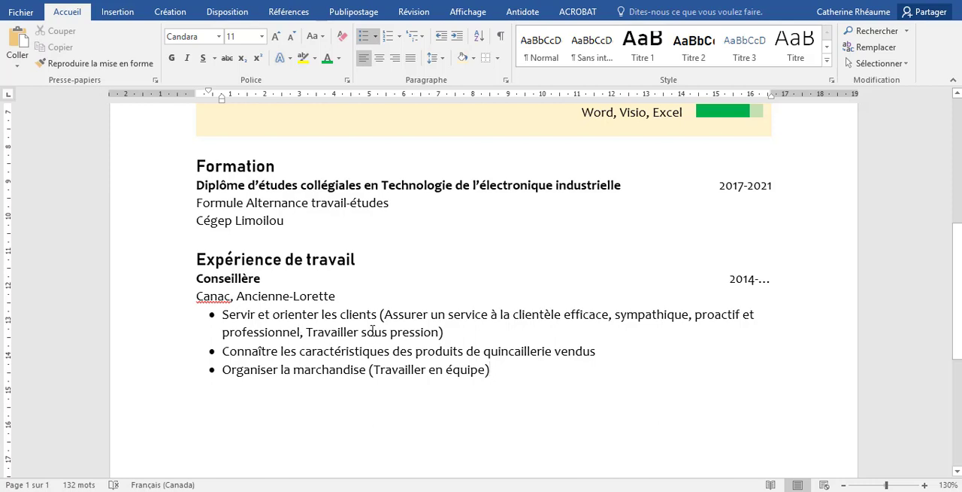
left_click(384, 316)
key("BackSpace")
key("Return")
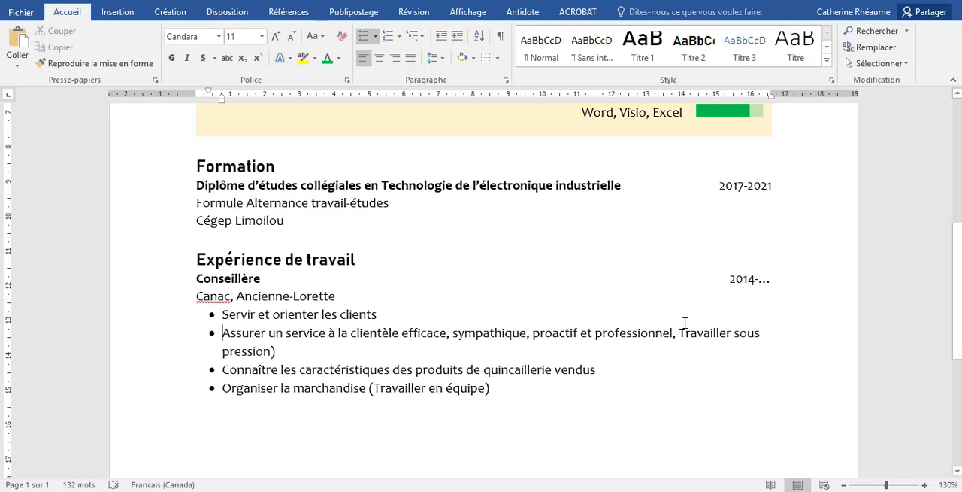
left_click(679, 332)
key("BackSpace")
key("BackSpace")
key("Return")
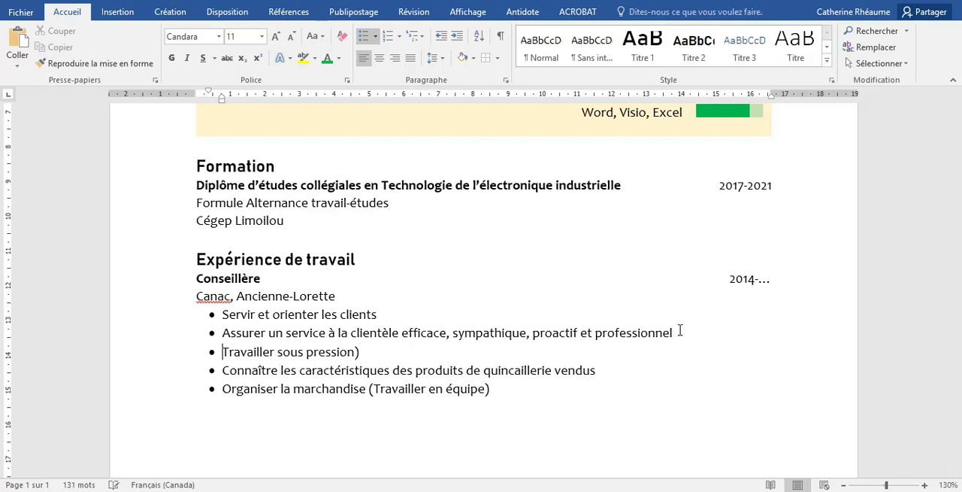
left_click(361, 352)
key("BackSpace")
Demote the "Assurer un service" and "Travailler sous pression" bullets to the second level, with a text indent of about 1.5 cm
left_click_drag(358, 352, 224, 334)
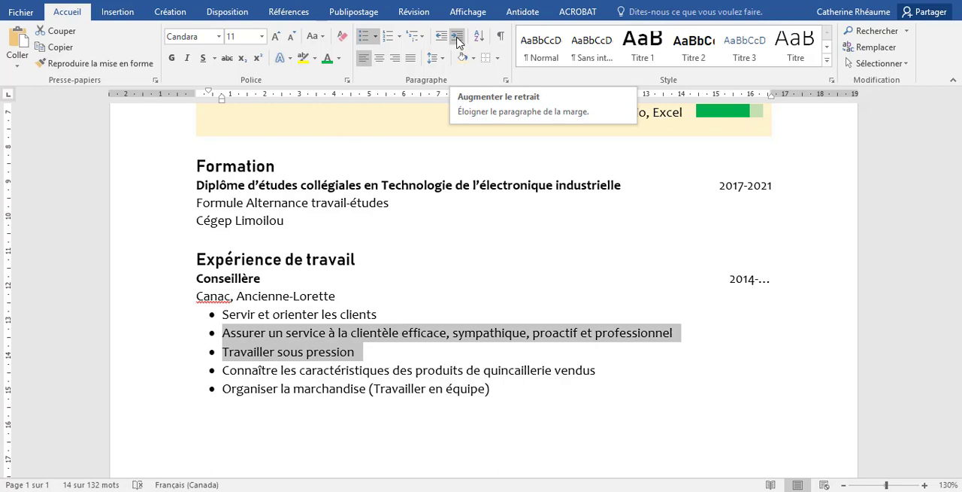
left_click(458, 43)
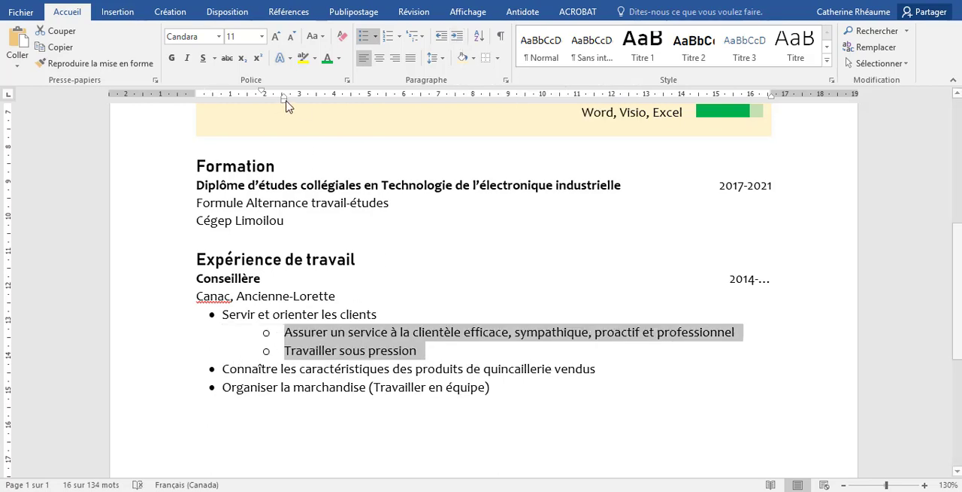
left_click_drag(287, 106, 233, 92)
left_click(324, 351)
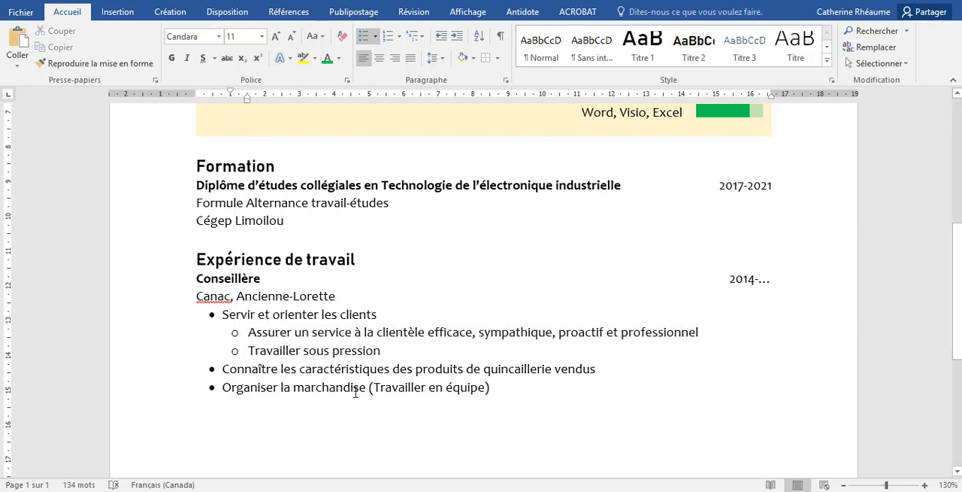
Put "Travailler en équipe" without parentheses in a second-level bullet under "Organiser la marchandise", indented like the other sub-bullets
left_click(367, 387)
key("BackSpace")
key("Delete")
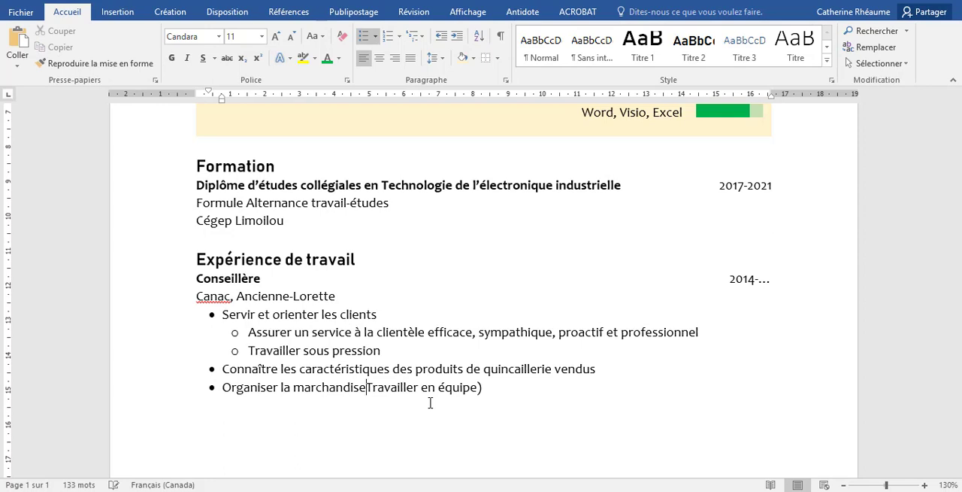
key("Return")
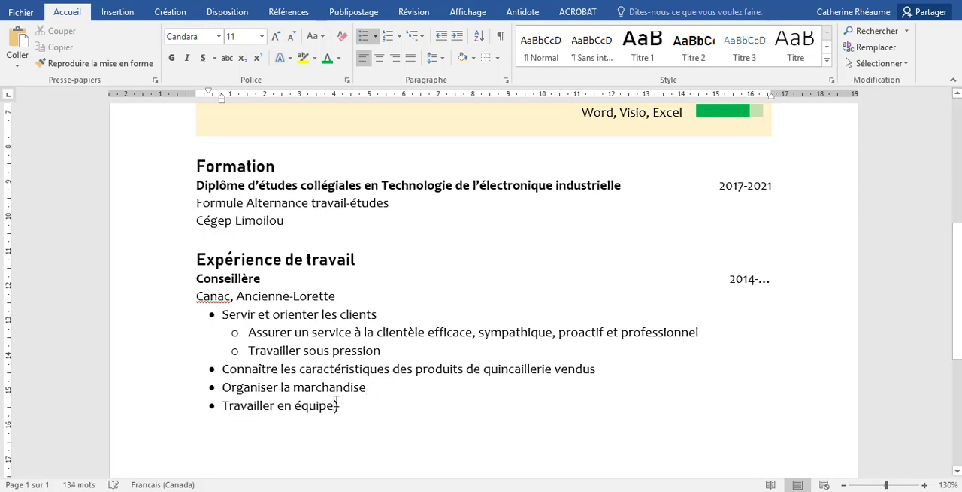
left_click(456, 37)
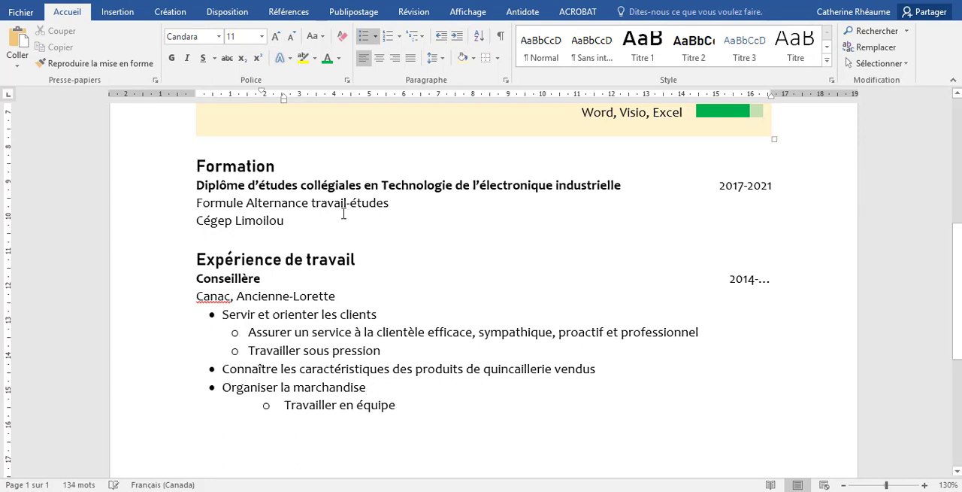
mouse_move(279, 101)
left_mouse_down()
mouse_move(251, 103)
mouse_move(231, 91)
left_mouse_up()
left_click(336, 296)
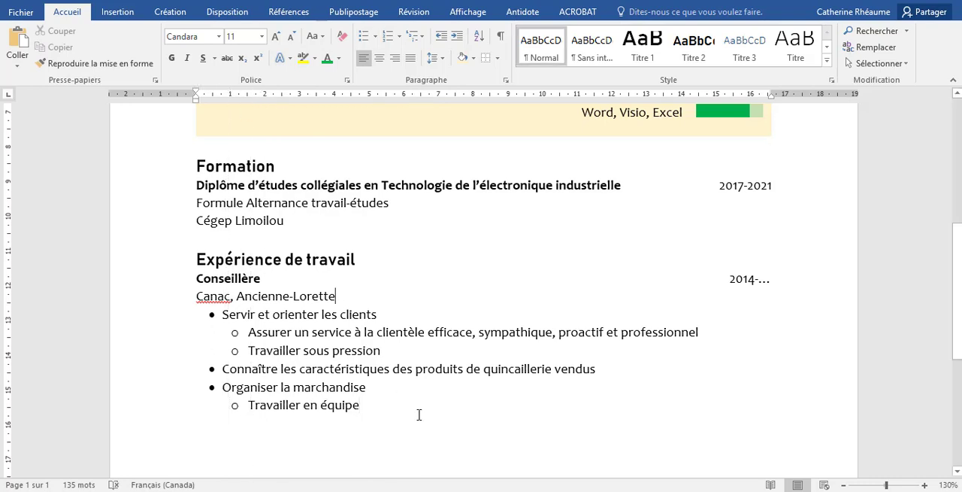
Remove the "Permis de conduire et véhicule" and "Certification ASP Construction" lines and the empty paragraphs after the bulleted list
scroll(419, 415, "down", 3)
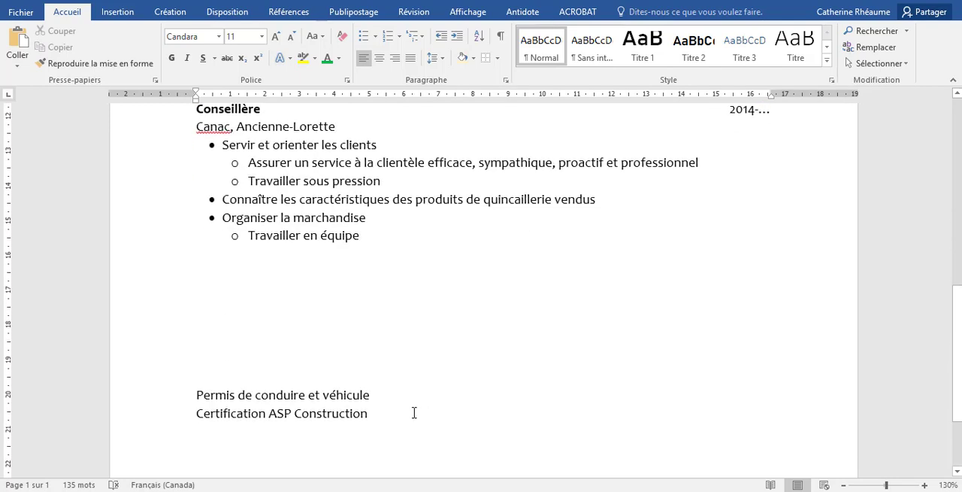
left_click_drag(368, 412, 197, 395)
key("ctrl+c")
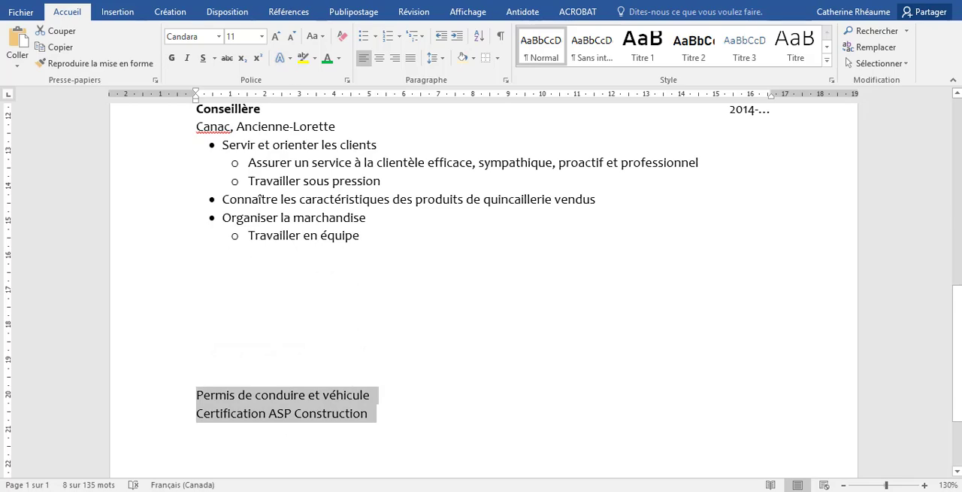
scroll(231, 243, "up", 4)
scroll(285, 301, "down", 2)
scroll(295, 333, "down", 1)
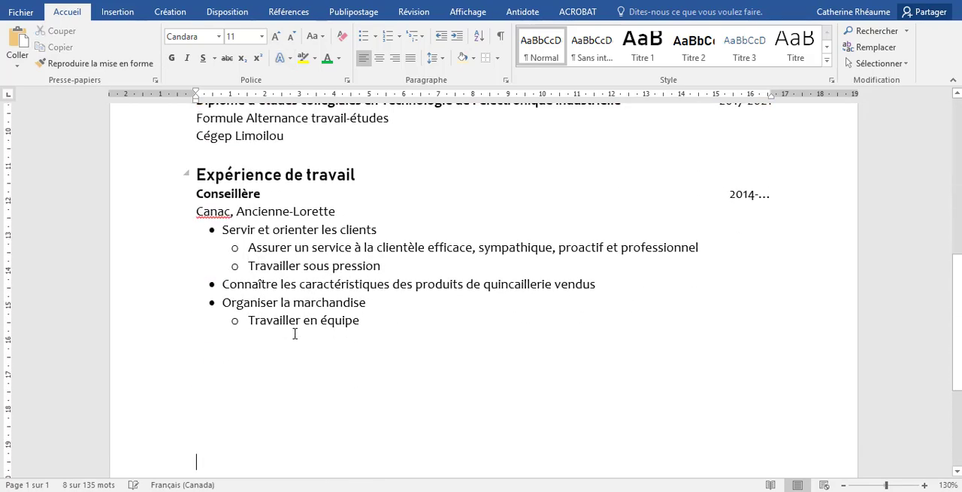
key("Delete")
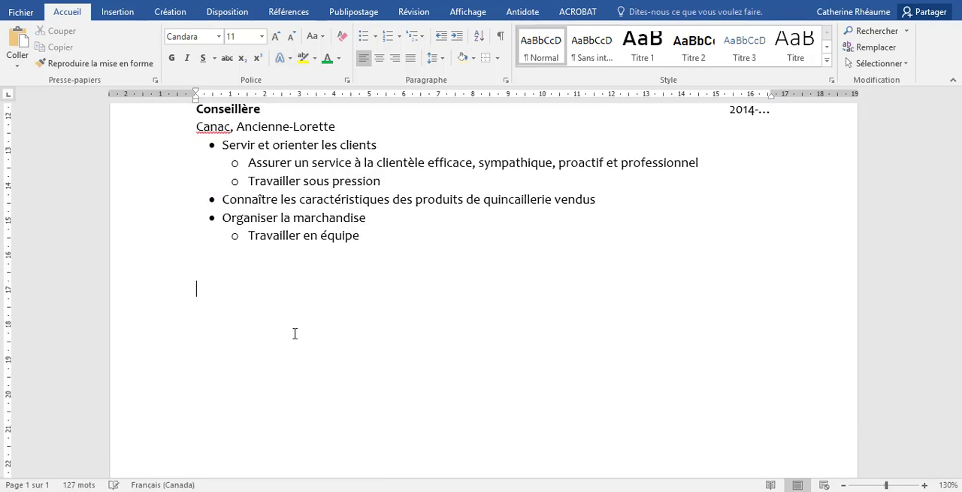
key("BackSpace")
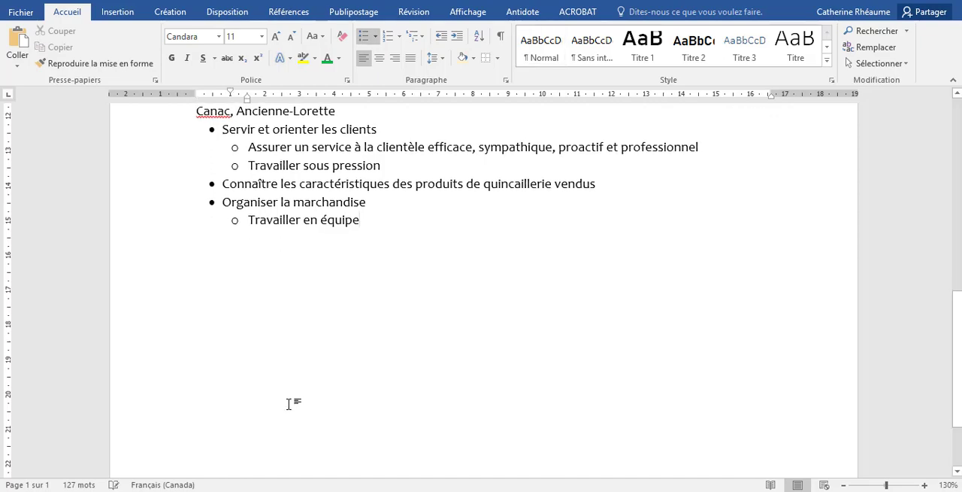
Show the formatting marks and insert two empty paragraphs between the contact header and the skills table
scroll(295, 331, "up", 5)
scroll(300, 294, "up", 3)
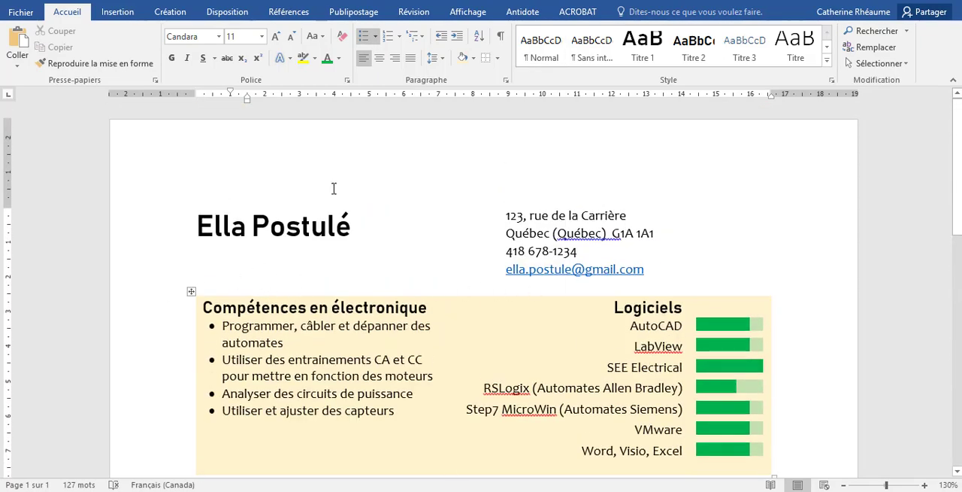
left_click(500, 36)
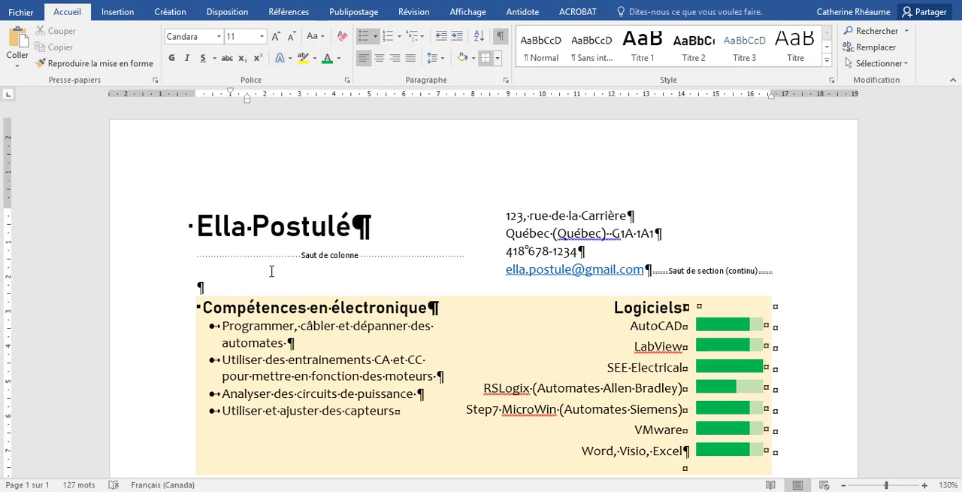
left_click(212, 287)
key("Return")
key("Return")
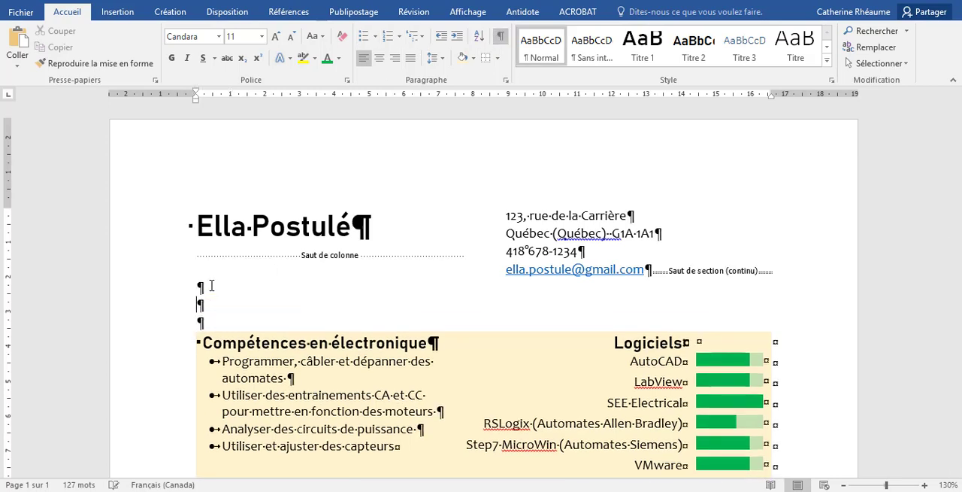
Paste the "Permis de conduire et véhicule" and "Certification ASP Construction" lines above the skills table and shade them the same light yellow
key("ctrl+v")
left_click_drag(154, 310, 159, 326)
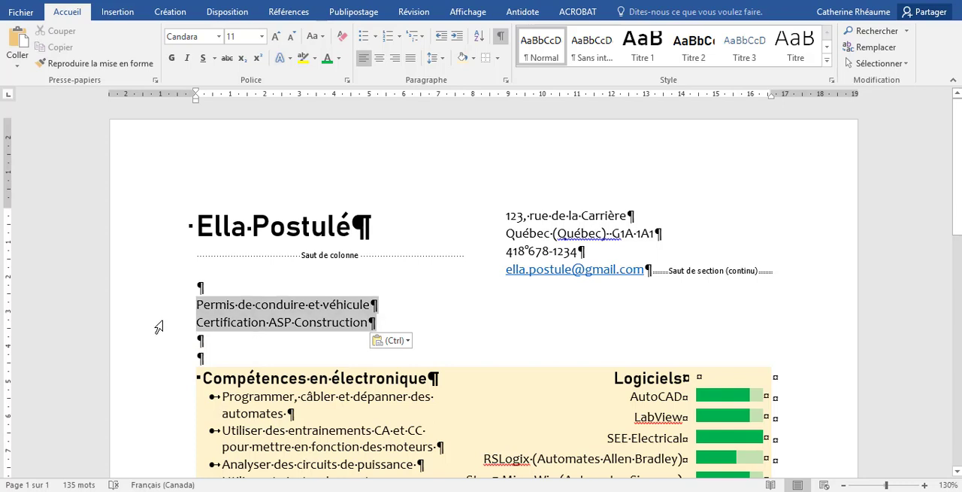
left_click(462, 57)
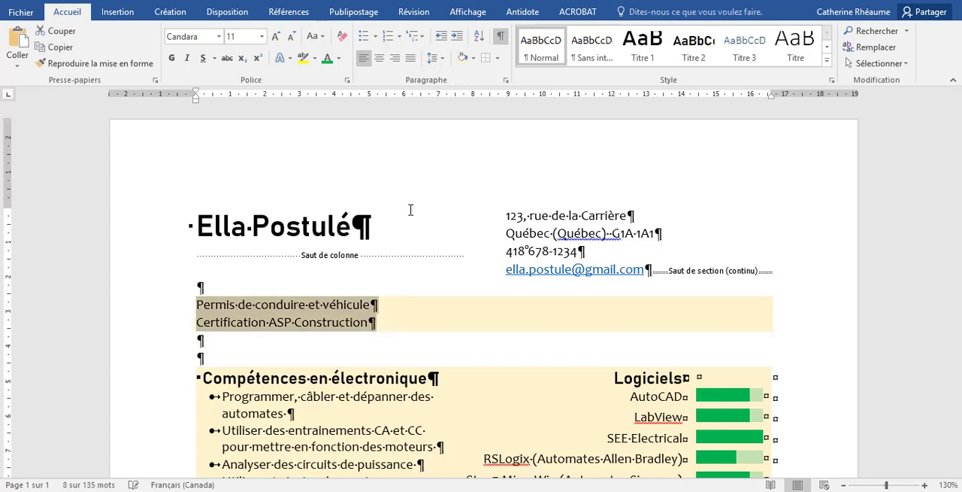
left_click(335, 347)
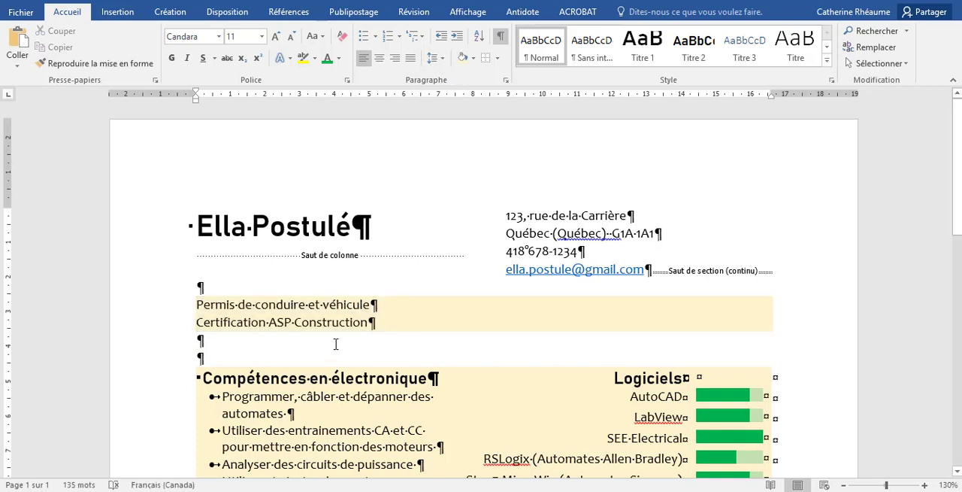
Remove one empty paragraph below the two shaded lines and make their text bold
key("Delete")
mouse_move(250, 315)
left_mouse_down()
mouse_move(226, 331)
mouse_move(197, 301)
left_mouse_up()
key("ctrl+g")
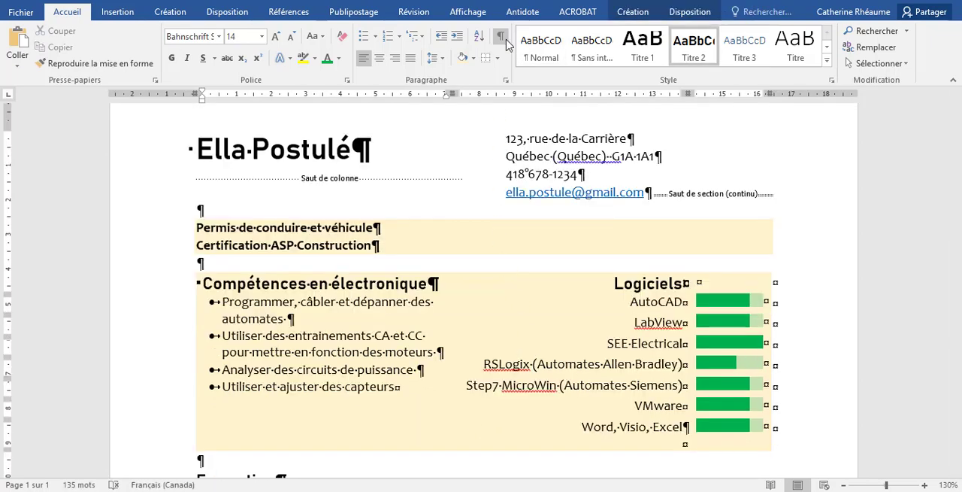
Hide the formatting marks and check the layout of the whole résumé page
left_click(844, 485)
left_click(843, 485)
left_click(844, 485)
left_click(844, 485)
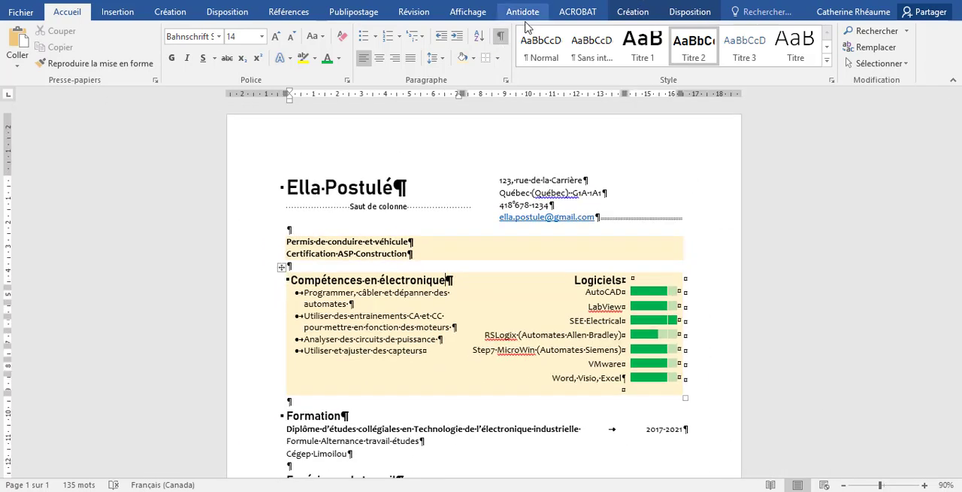
left_click(501, 36)
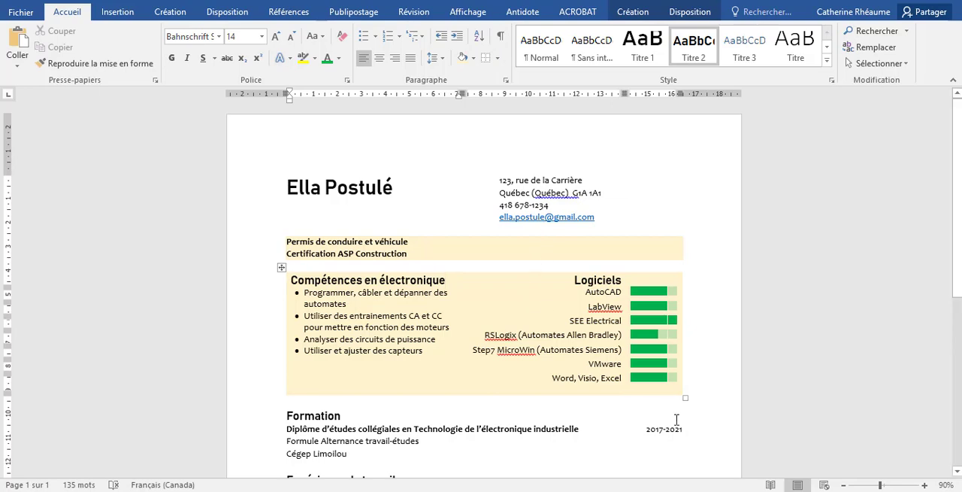
scroll(676, 419, "down", 2)
left_click(844, 485)
left_click(844, 485)
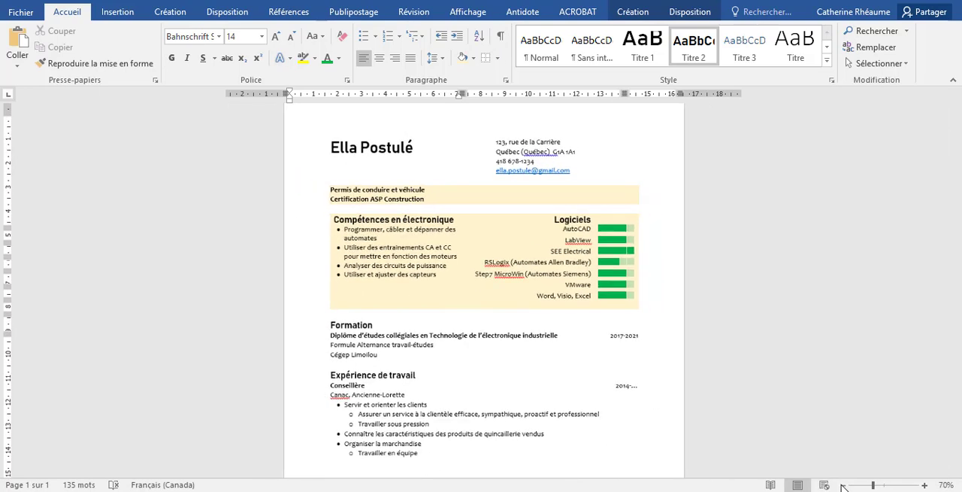
left_click(844, 485)
left_click(844, 485)
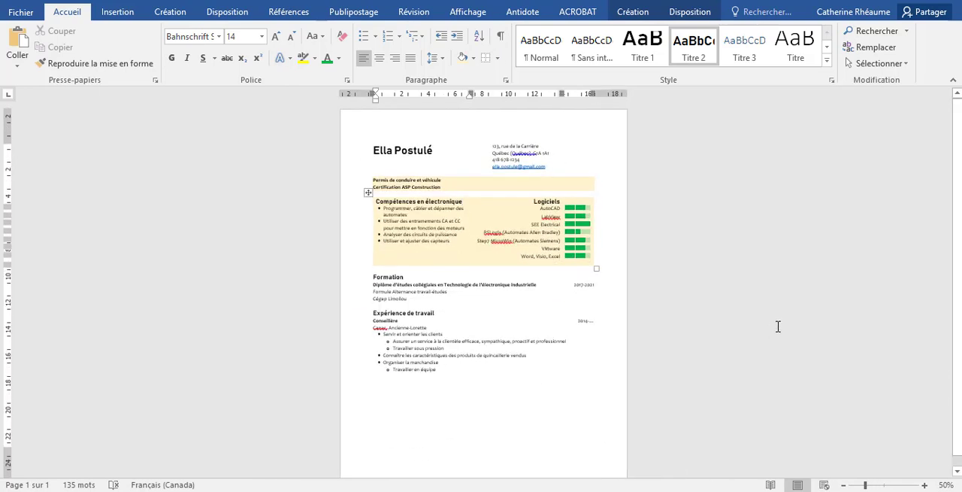
left_click(509, 387)
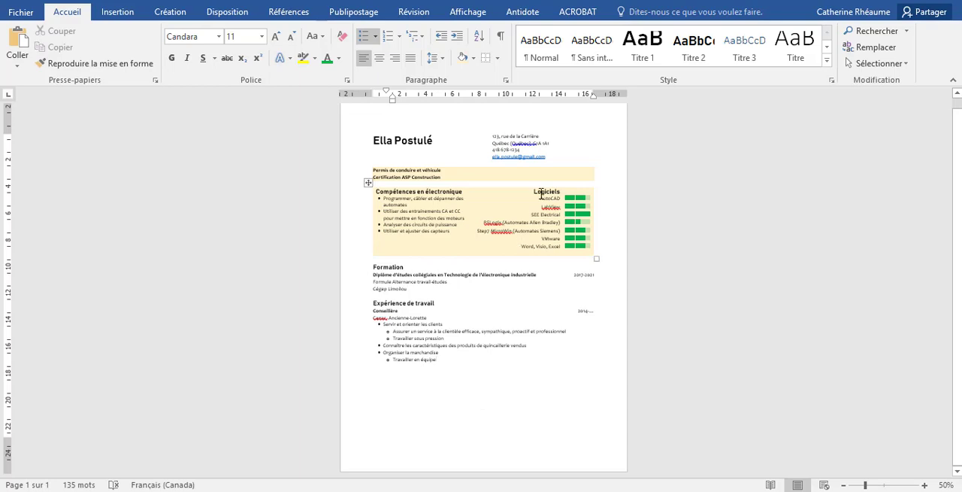
Set the left indent of the "Compétences en électronique" heading in the skills table to -0,15 cm
left_click(925, 485)
left_click(925, 485)
left_click(925, 485)
scroll(649, 322, "up", 2)
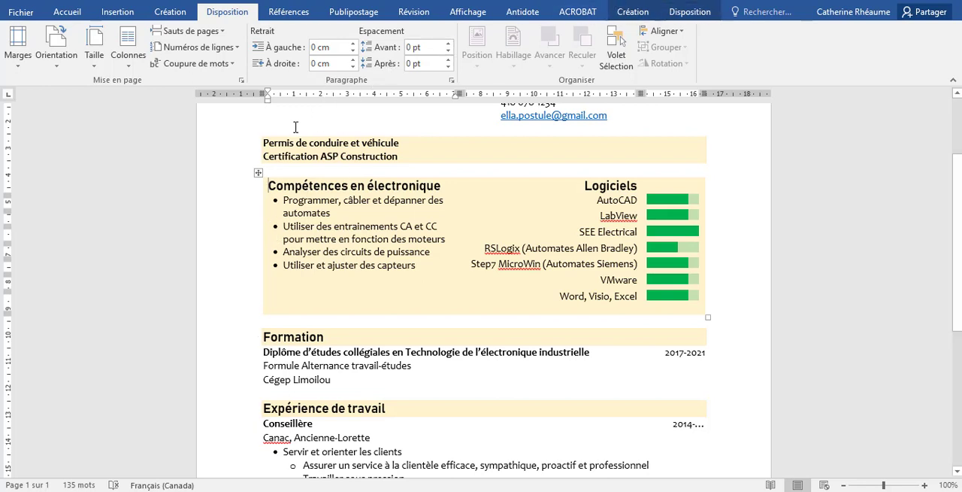
left_click(352, 50)
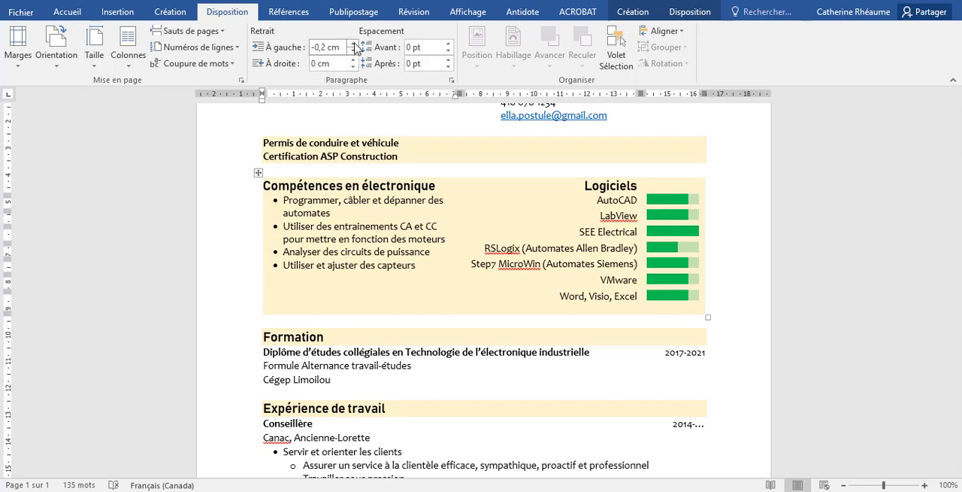
left_click(352, 42)
key("Right")
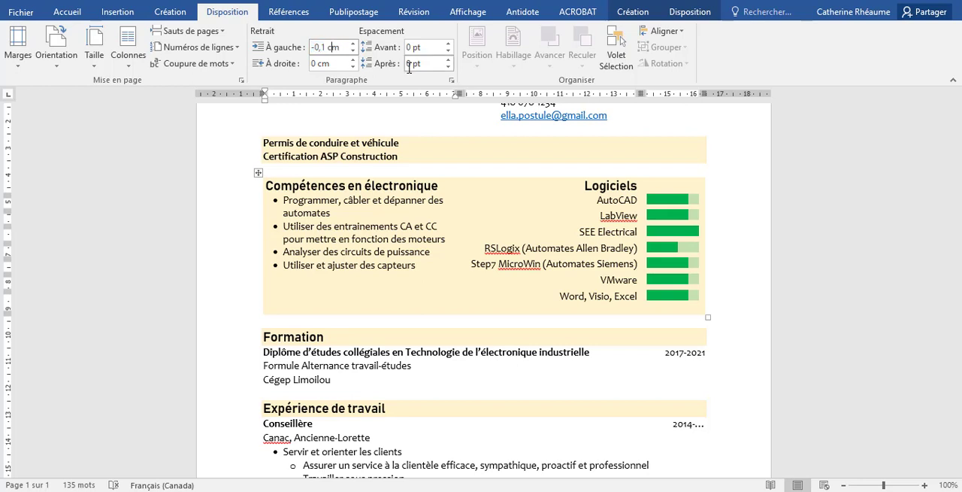
key("Left")
key("Left")
key("Left")
type("5")
key("Return")
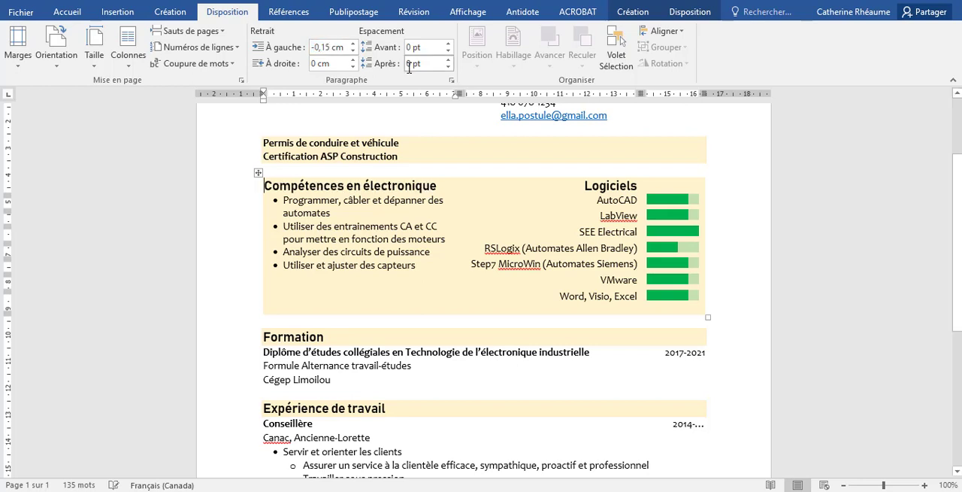
left_click(418, 237)
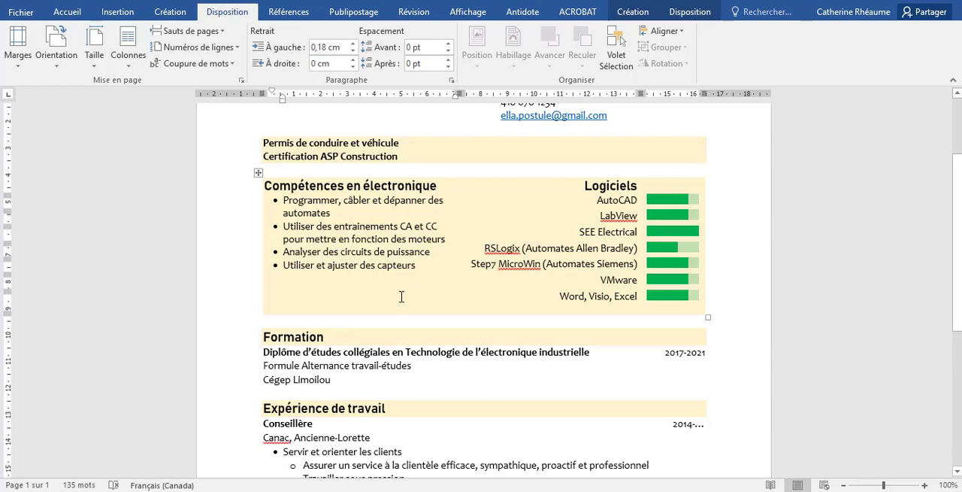
Right-align the address, phone and e-mail lines in the second column of the résumé header
left_click(845, 486)
left_click(845, 486)
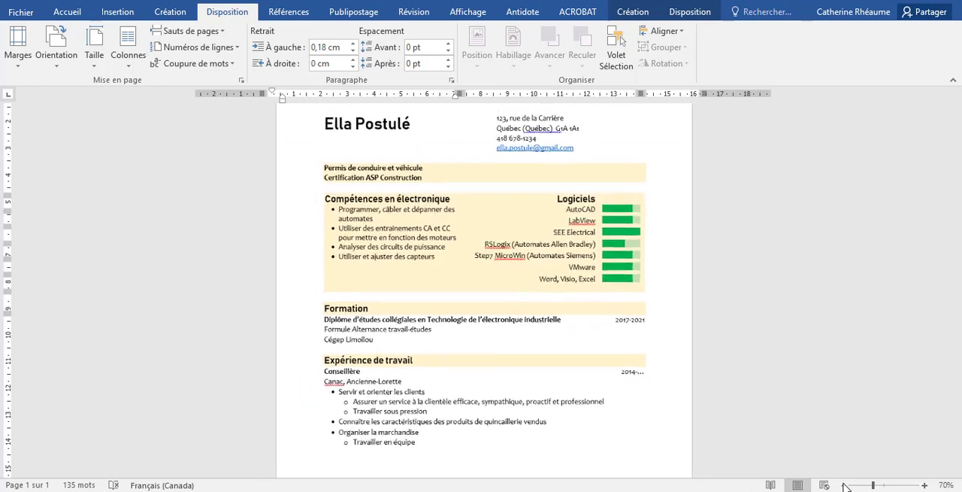
left_click(845, 486)
left_click(846, 486)
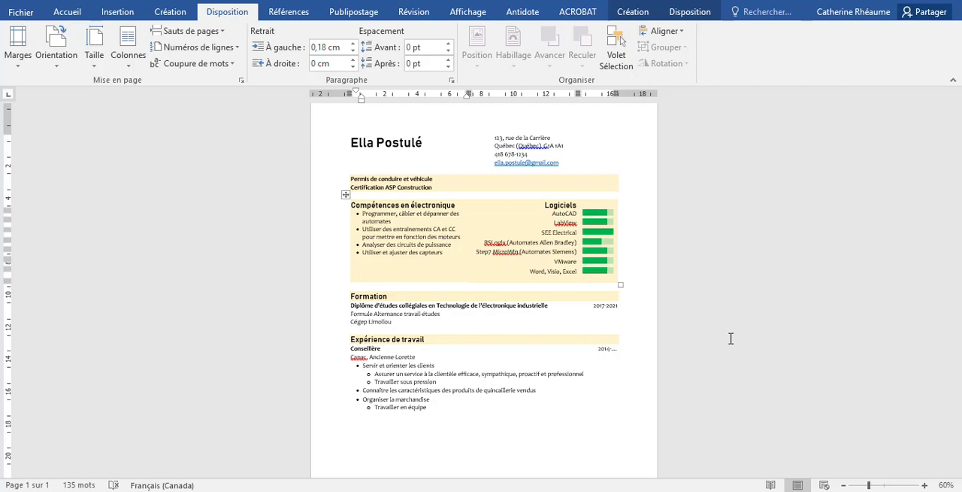
left_click_drag(496, 140, 565, 163)
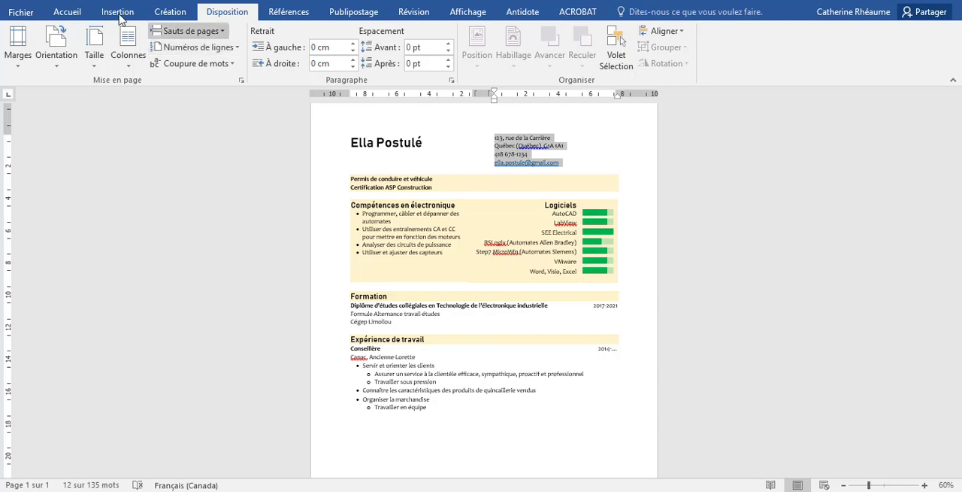
left_click(81, 13)
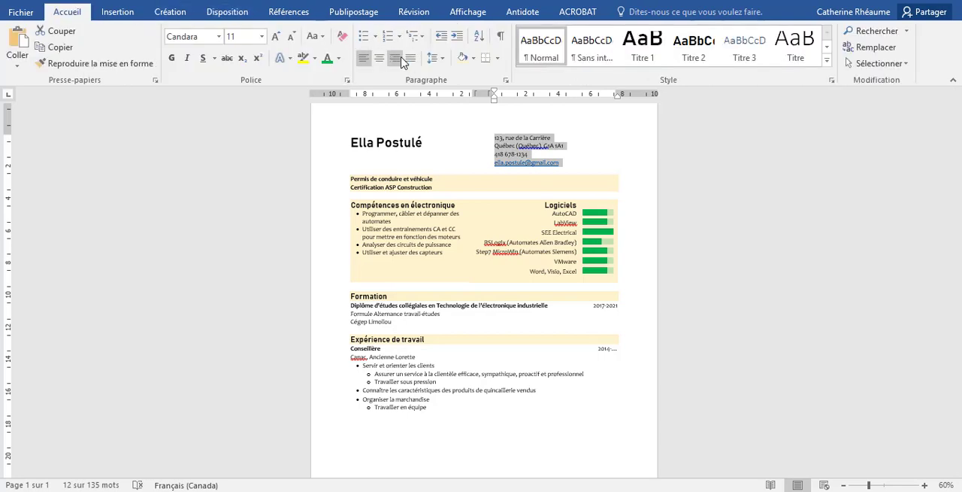
left_click(395, 58)
left_click(496, 296)
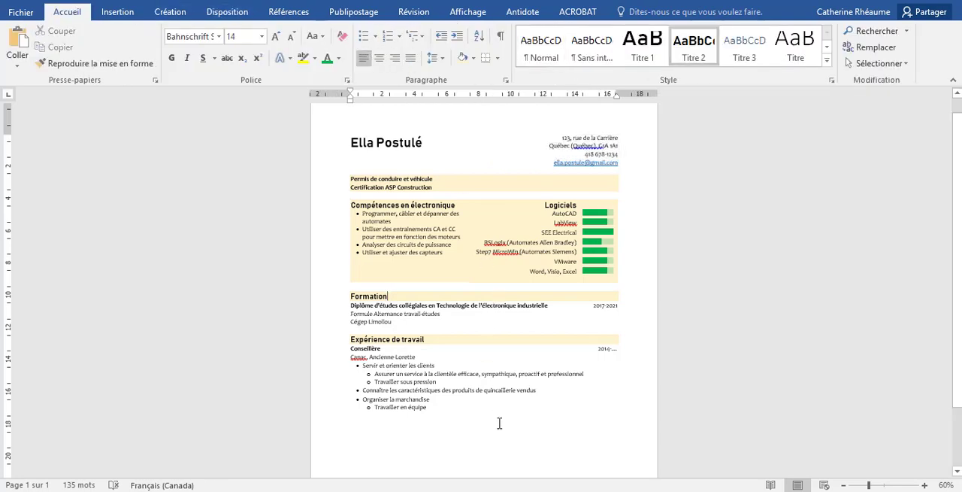